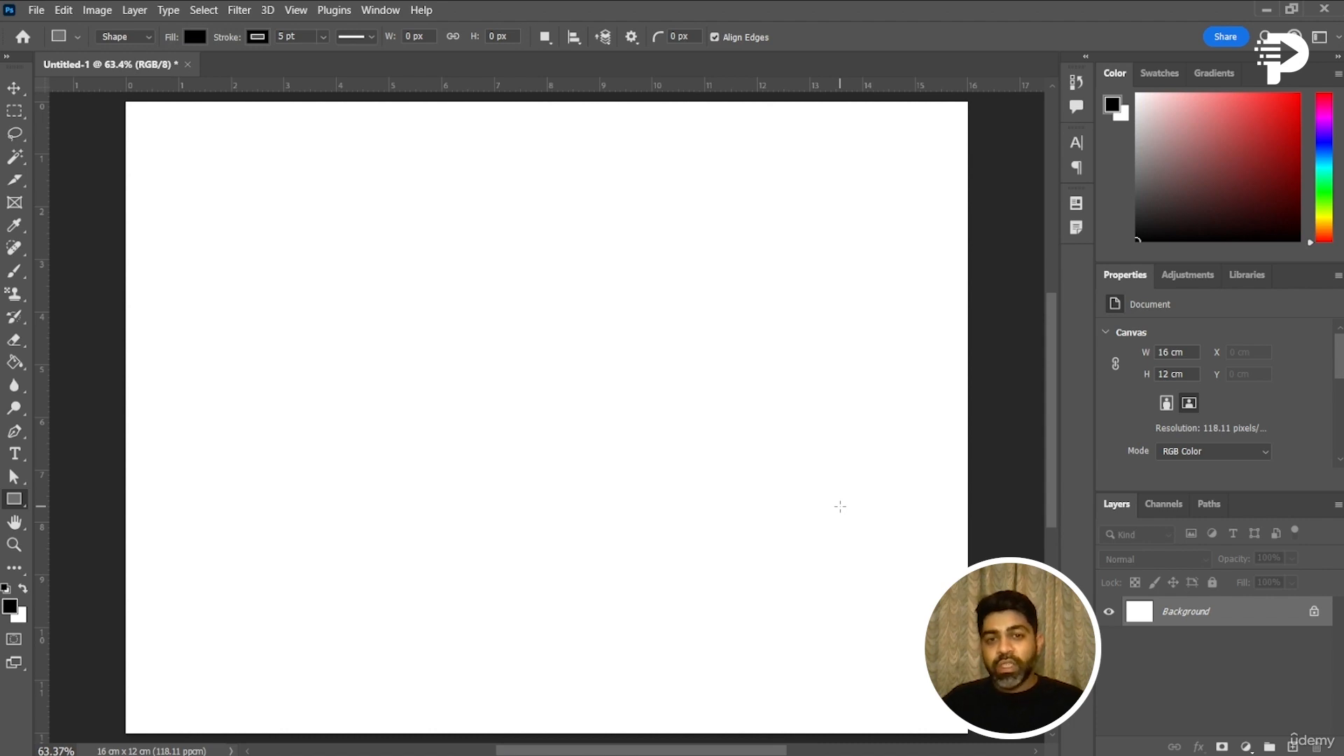
- Select the Rectangle Tool and open its list of tool presets
right_click(15, 499)
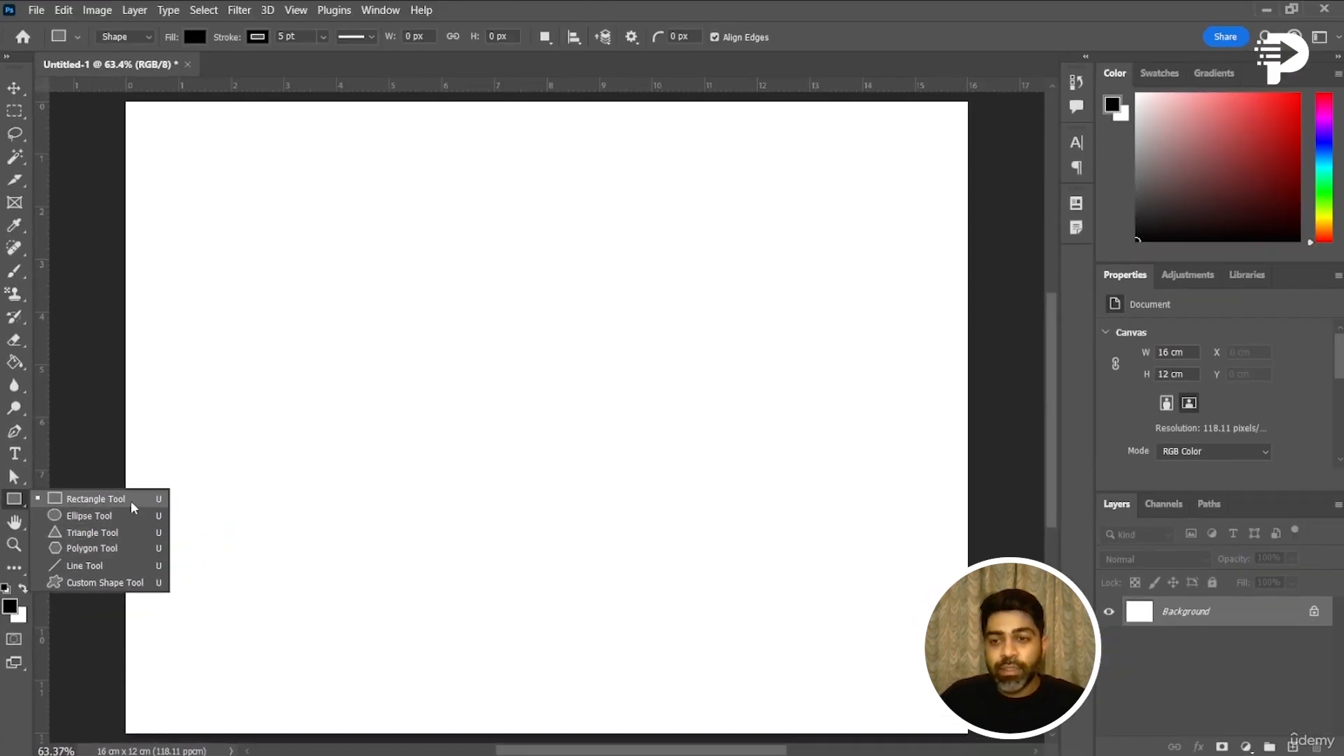
click(133, 507)
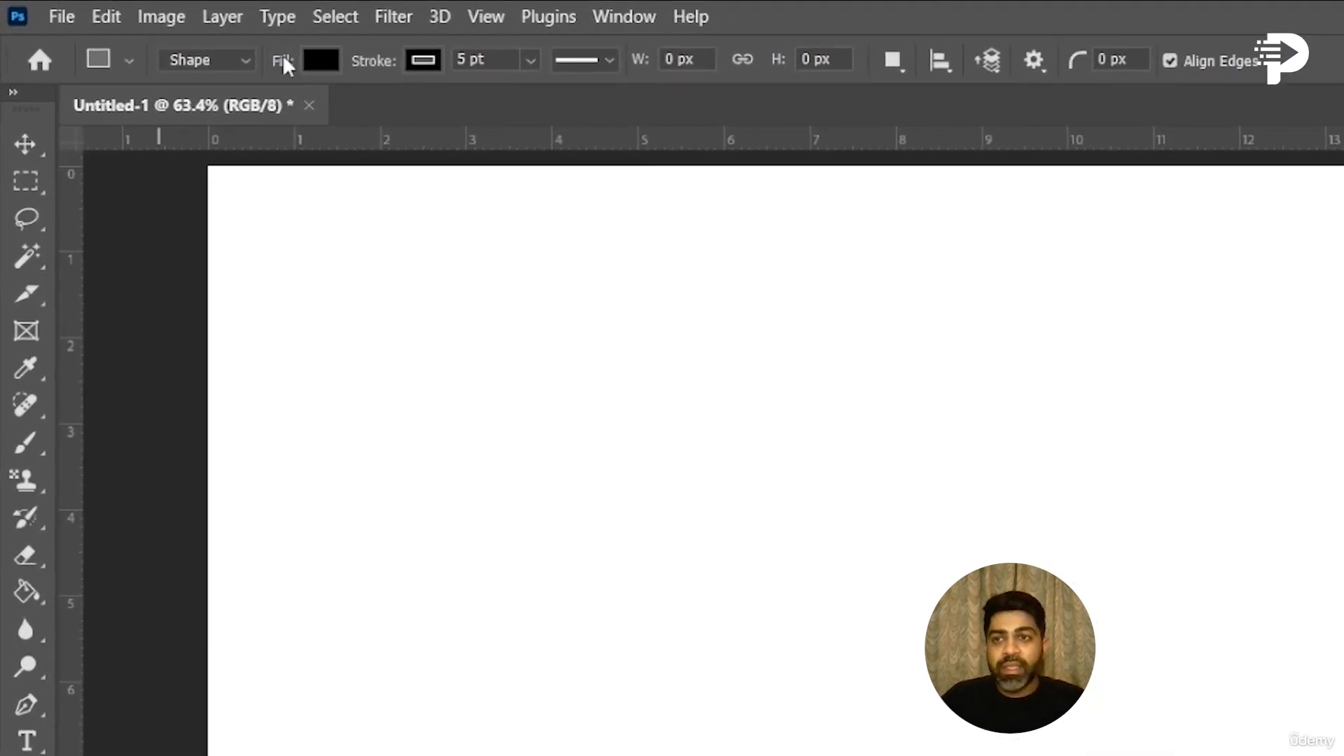
click(130, 63)
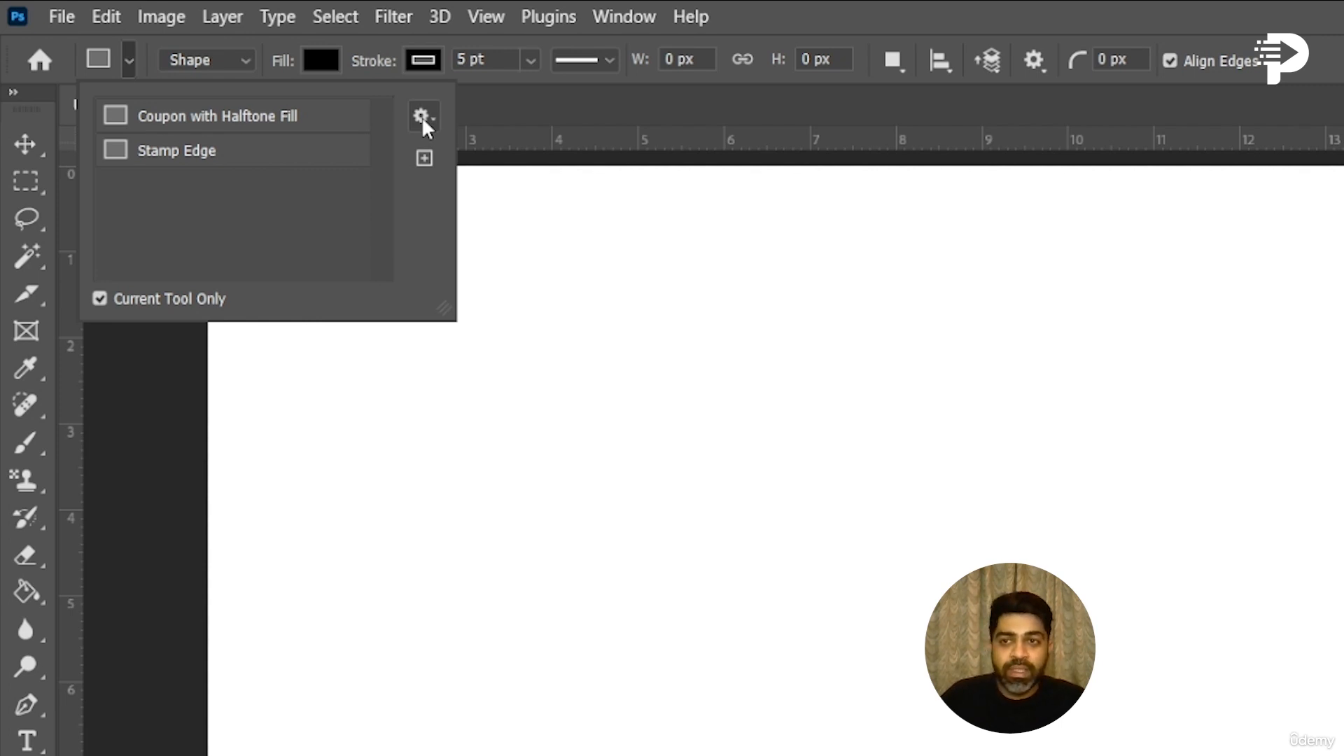
- Try the Path and Pixels modes for the Rectangle Tool, and return it to Shape mode
click(244, 61)
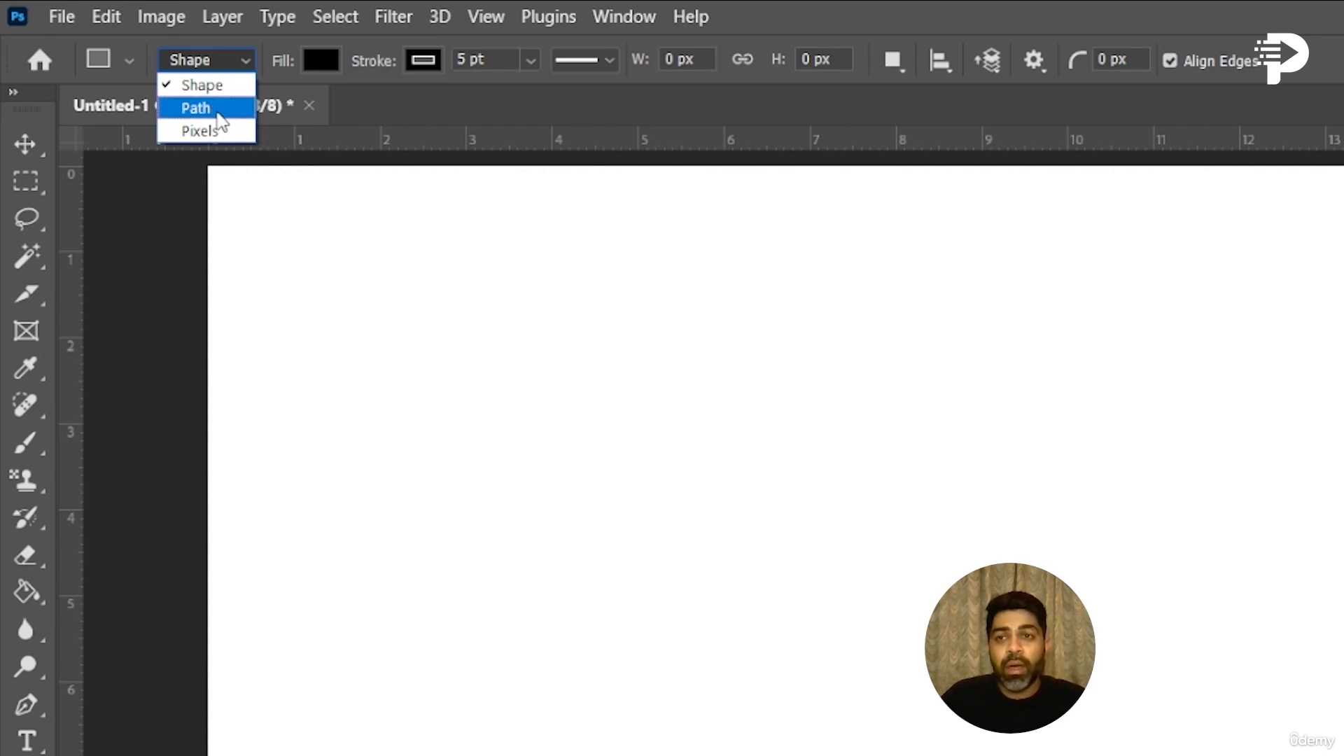
click(217, 110)
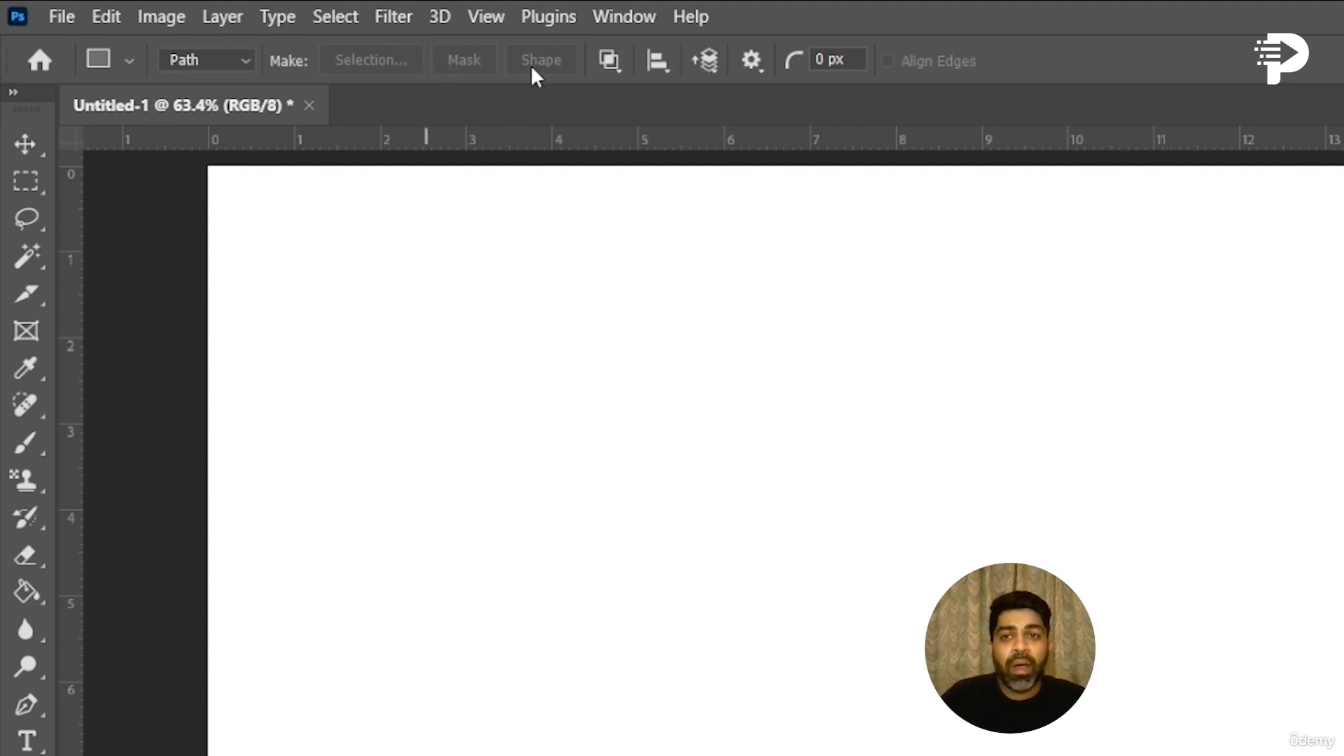
click(196, 61)
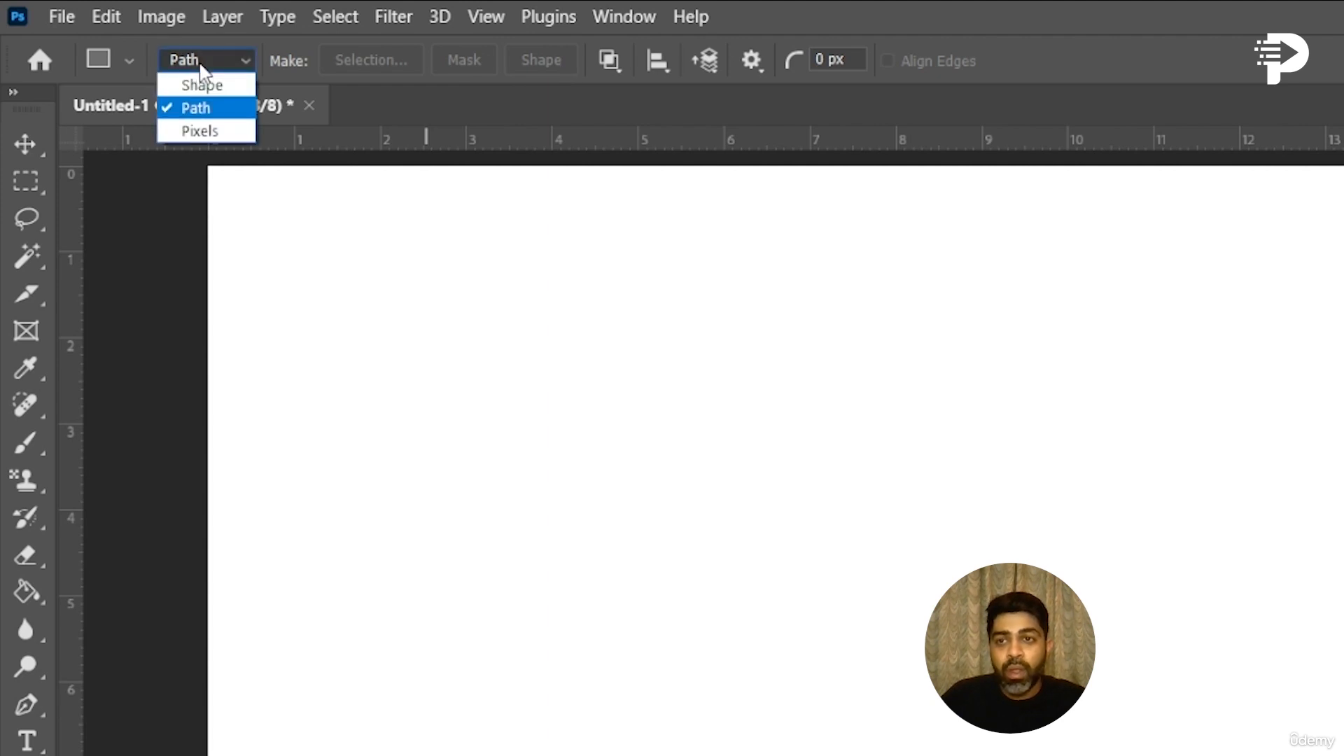
click(223, 130)
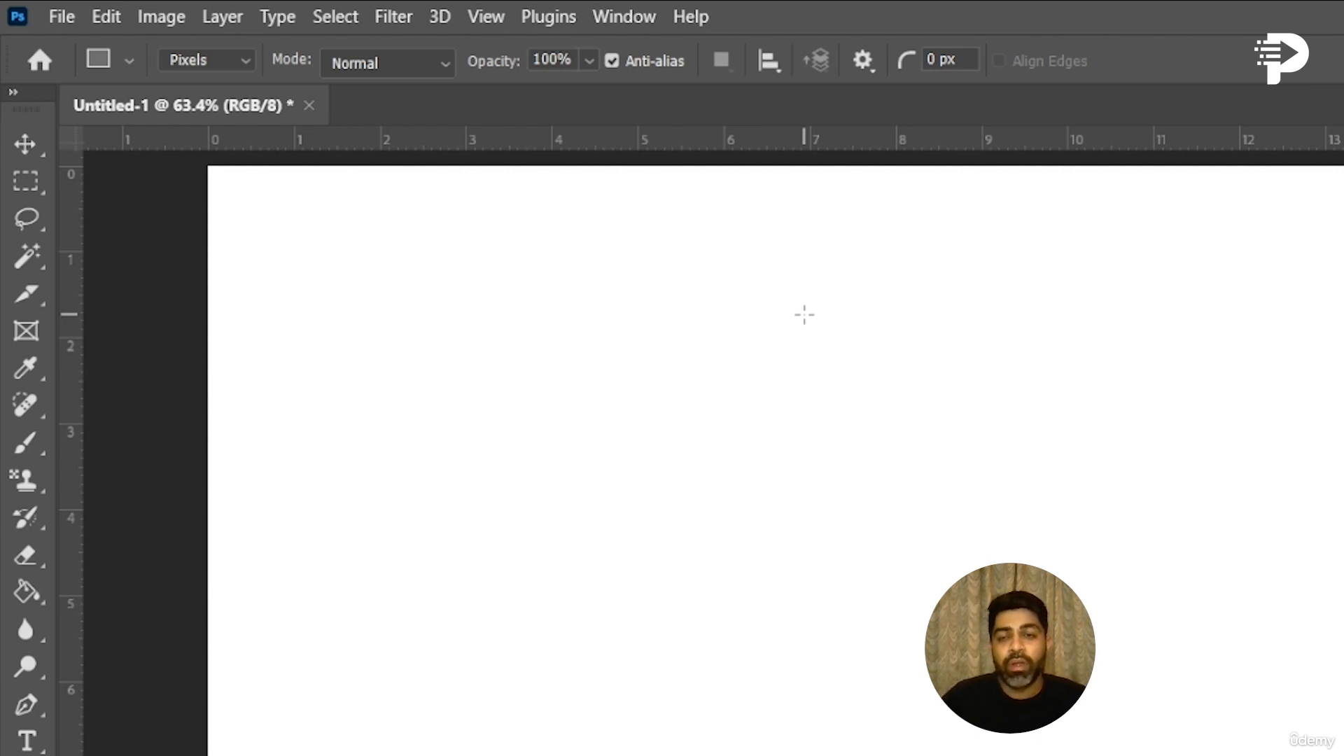
click(189, 56)
click(201, 82)
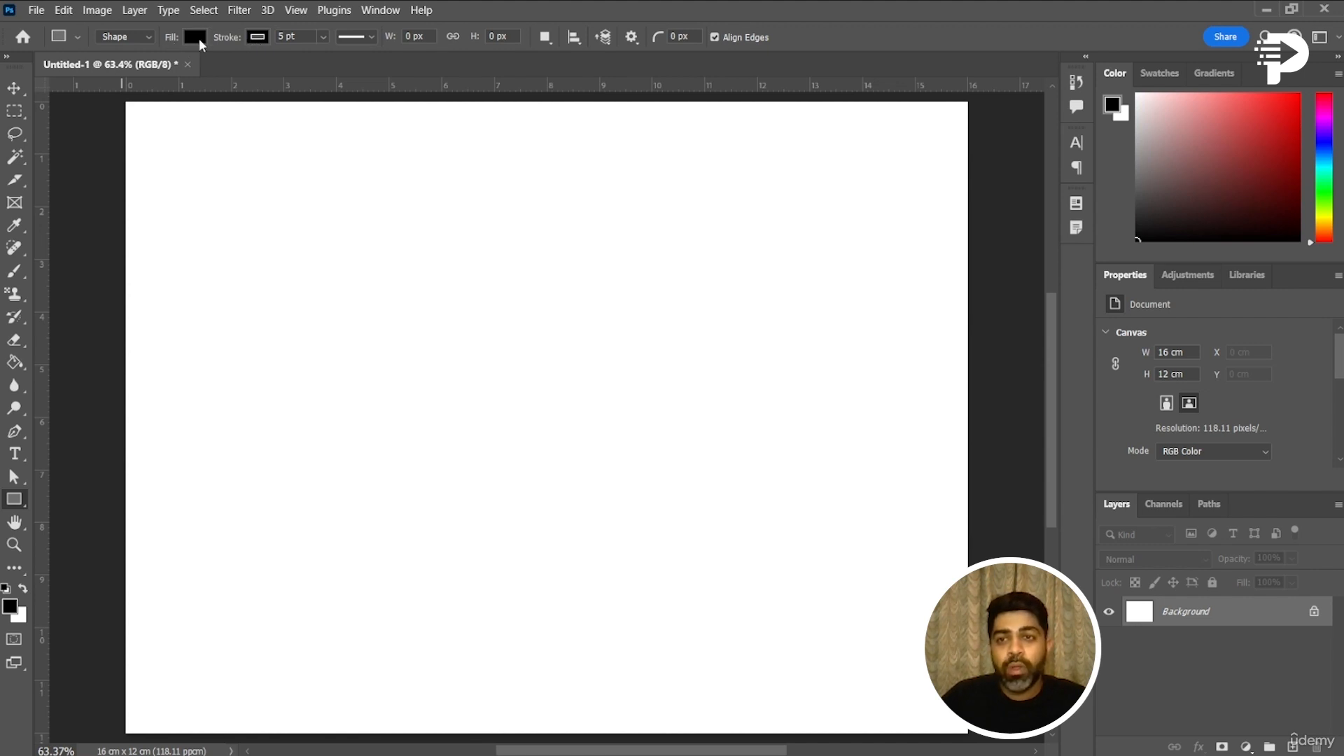
- Set the shape fill to the tan swatch from the recently used colors
click(195, 37)
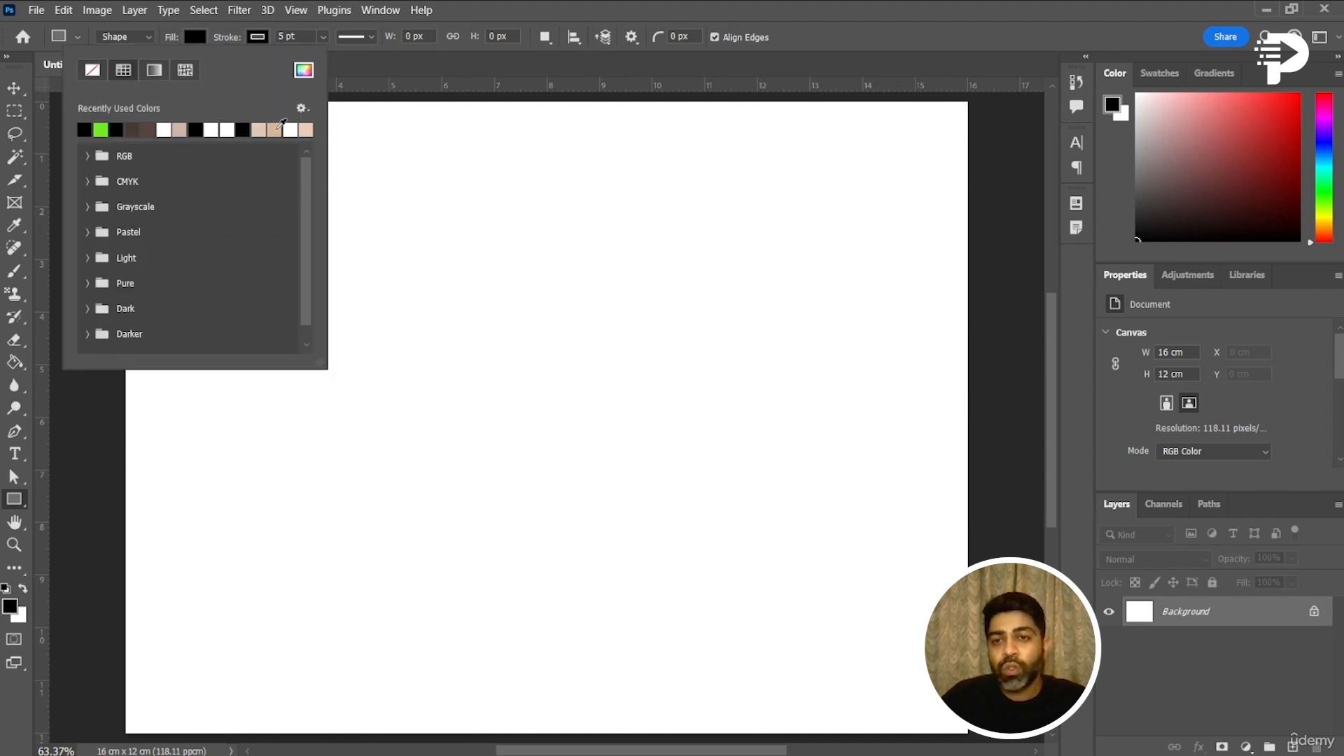
click(278, 129)
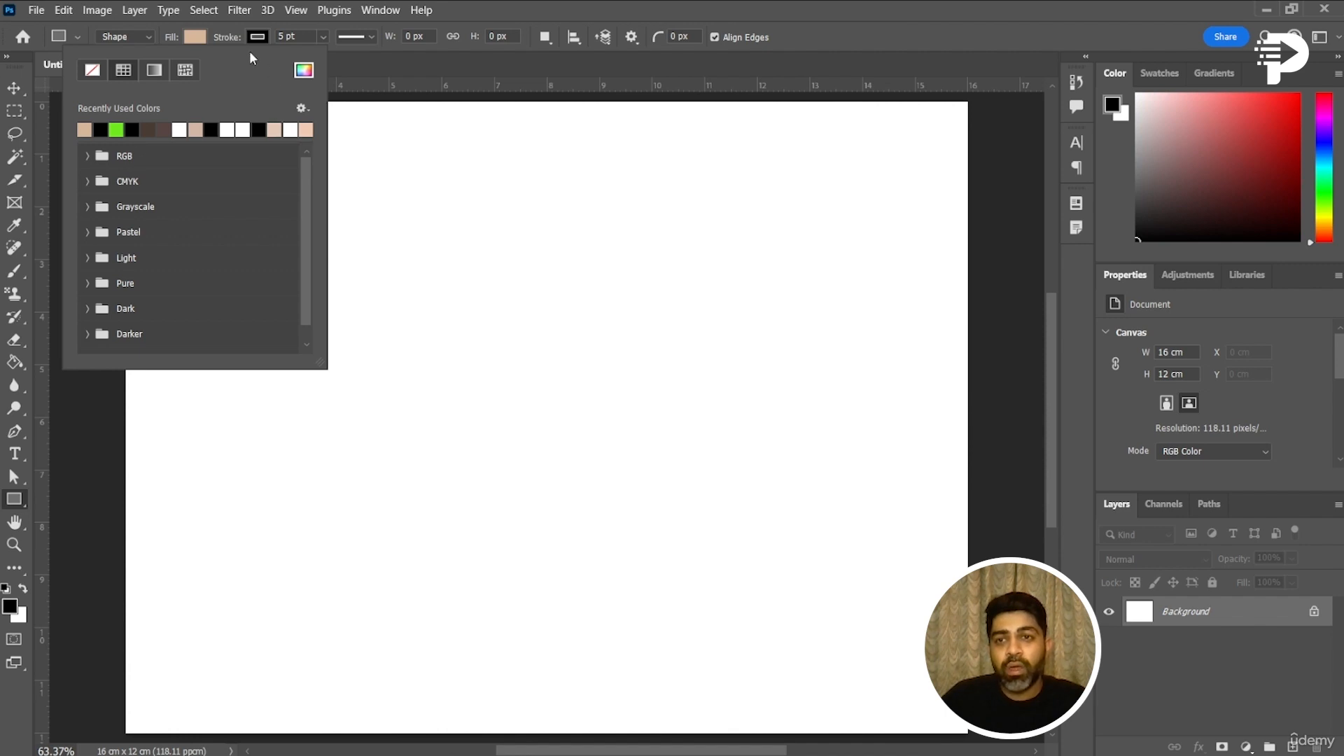
- Lower the shape stroke width to 0.16 pt, and try to set it back to 5 pt
click(299, 36)
click(318, 38)
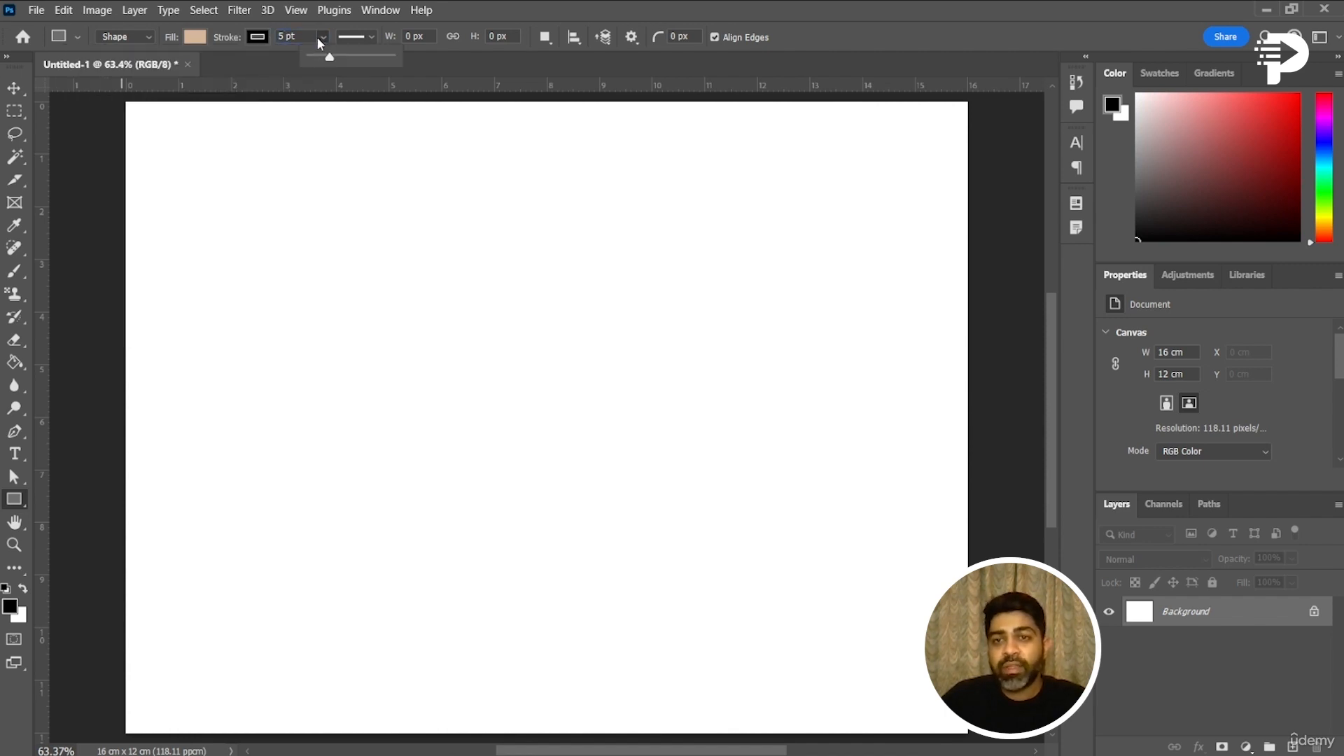
mouse_move(330, 60)
mouse_down()
mouse_move(309, 61)
mouse_move(320, 60)
mouse_up()
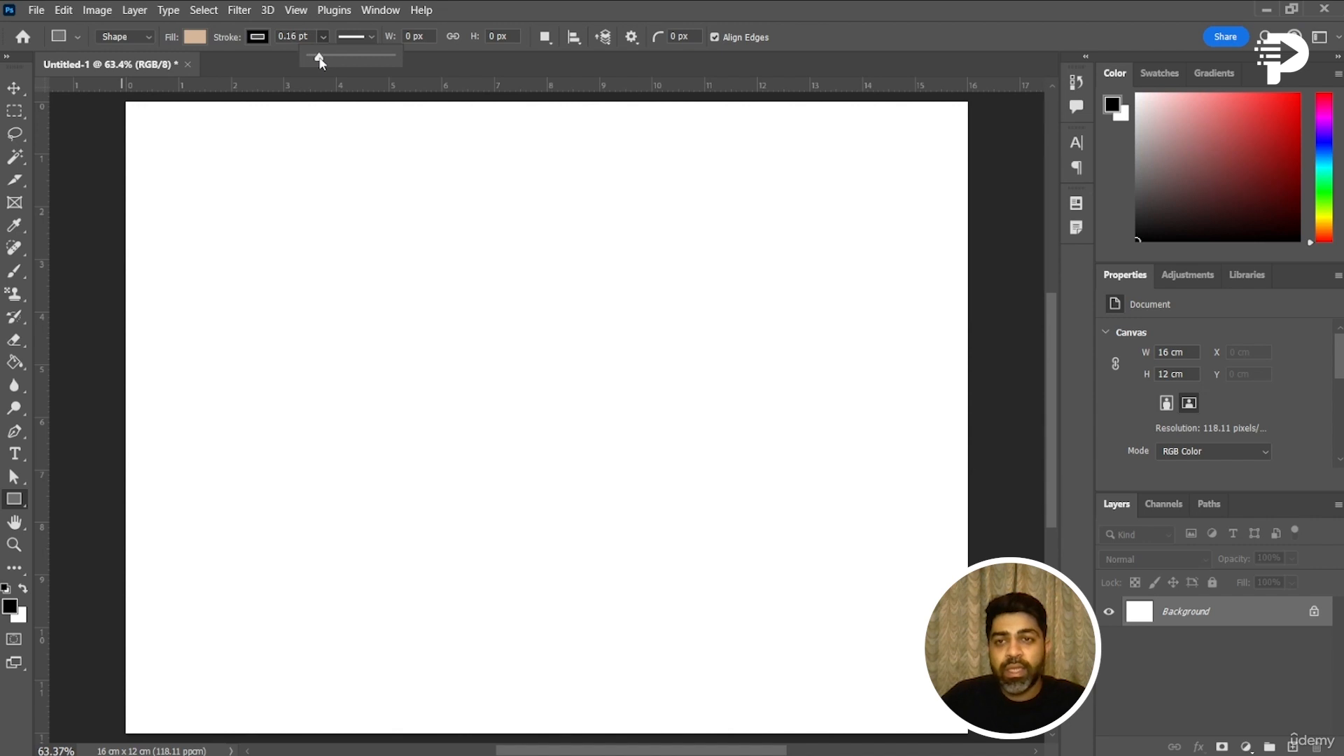
click(298, 35)
double_click(284, 36)
text(5)
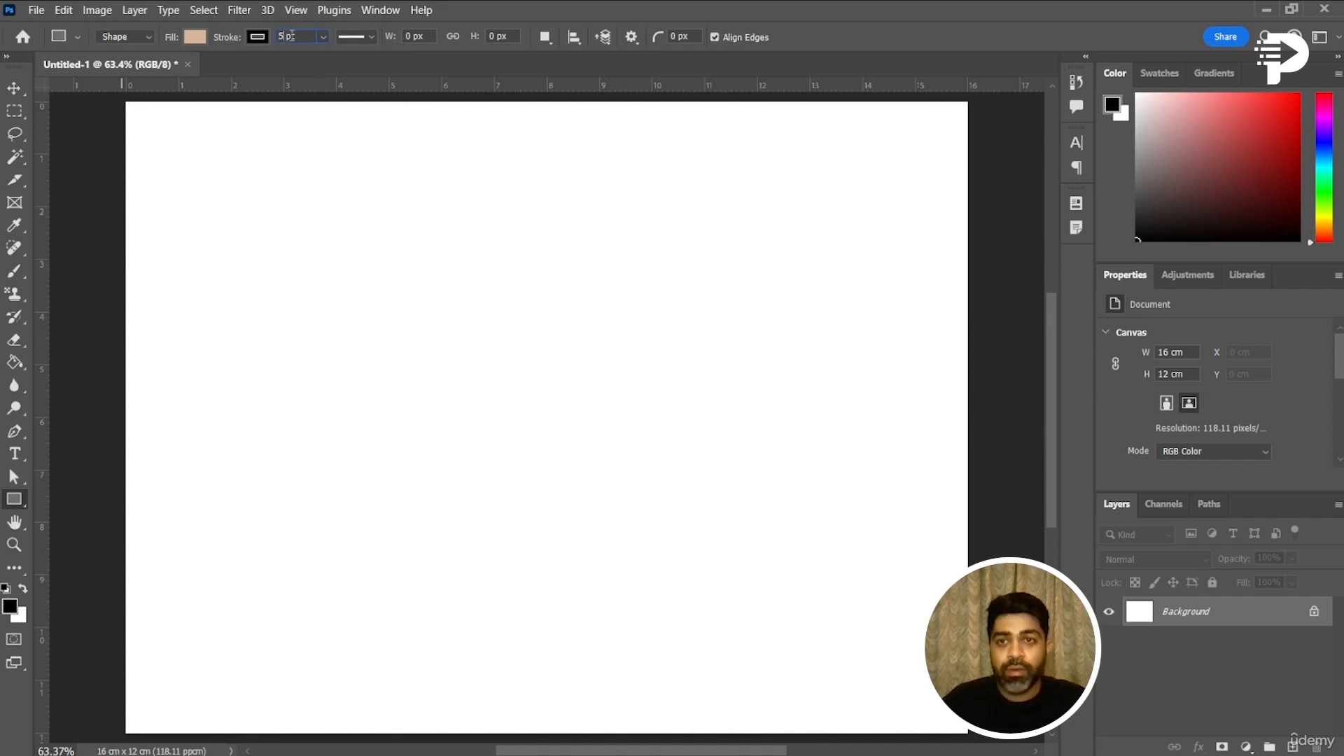
- Examine the detailed stroke settings: the line presets and the choices for alignment, caps and corners
click(373, 35)
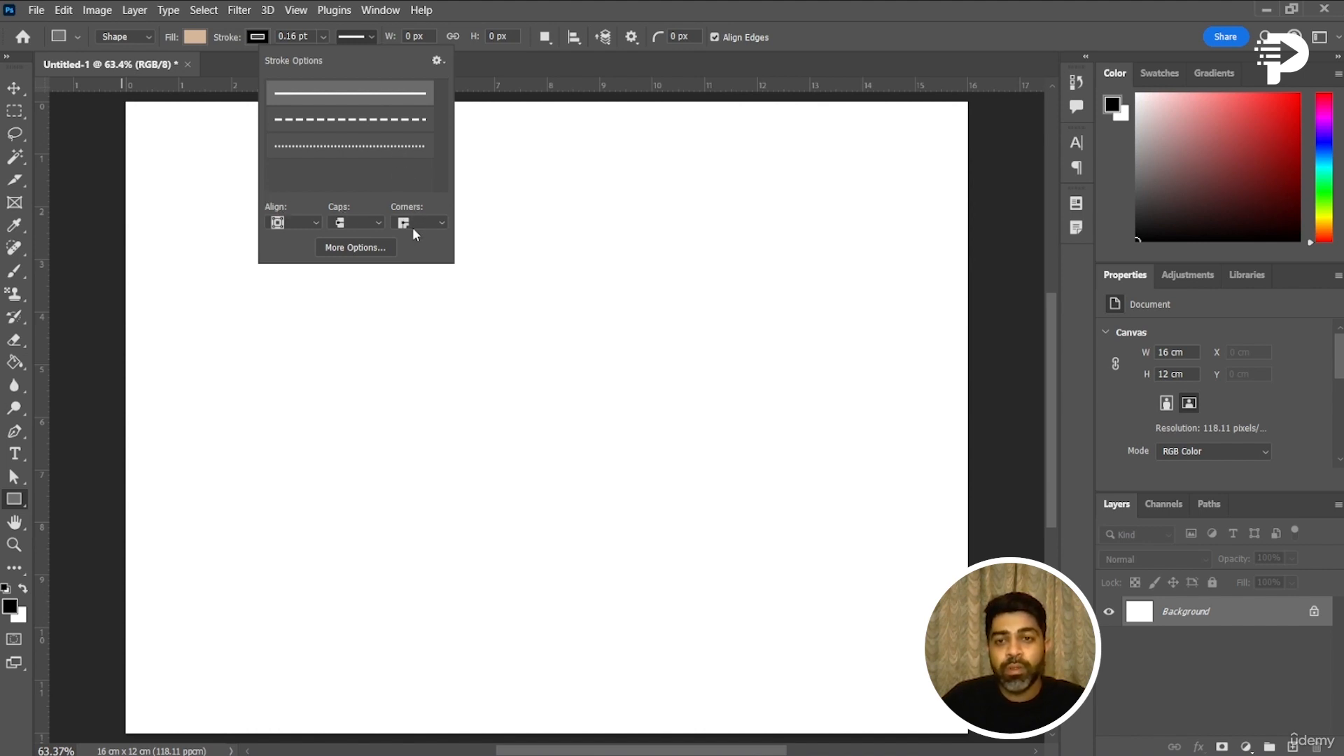
click(364, 249)
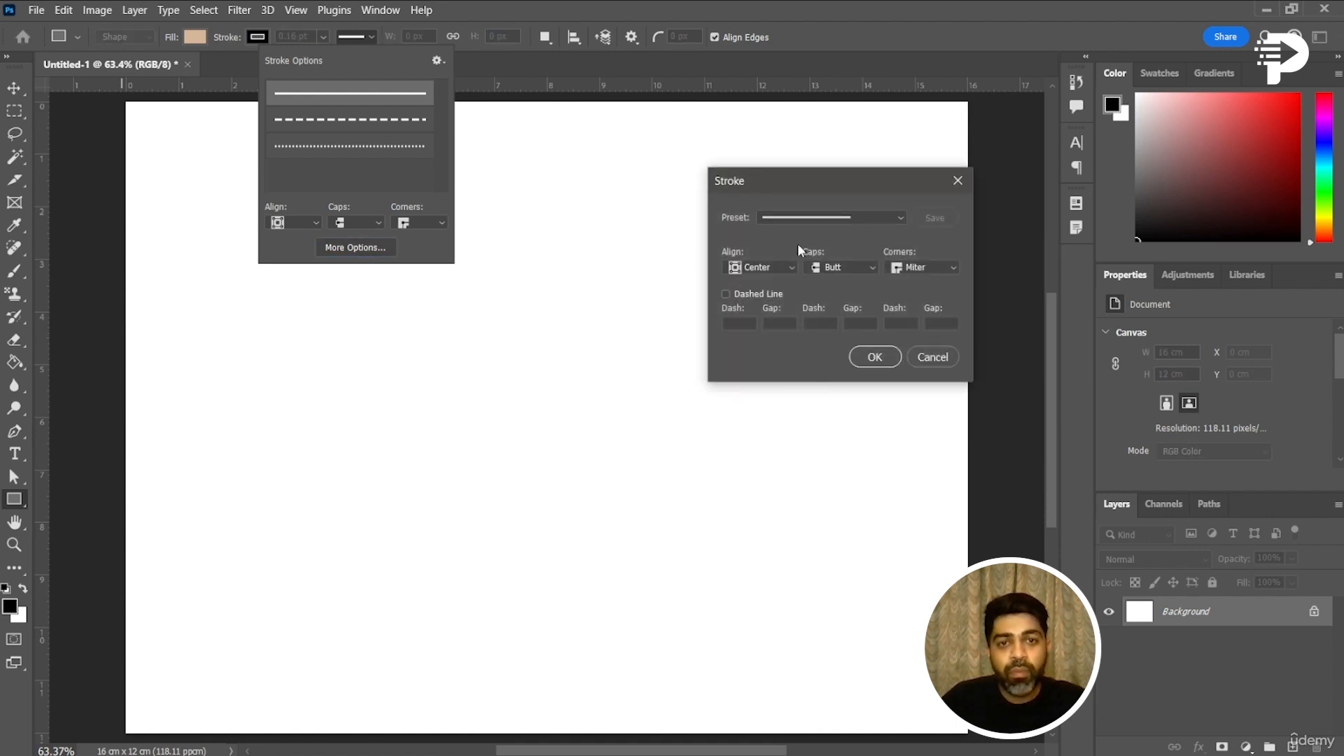
click(866, 220)
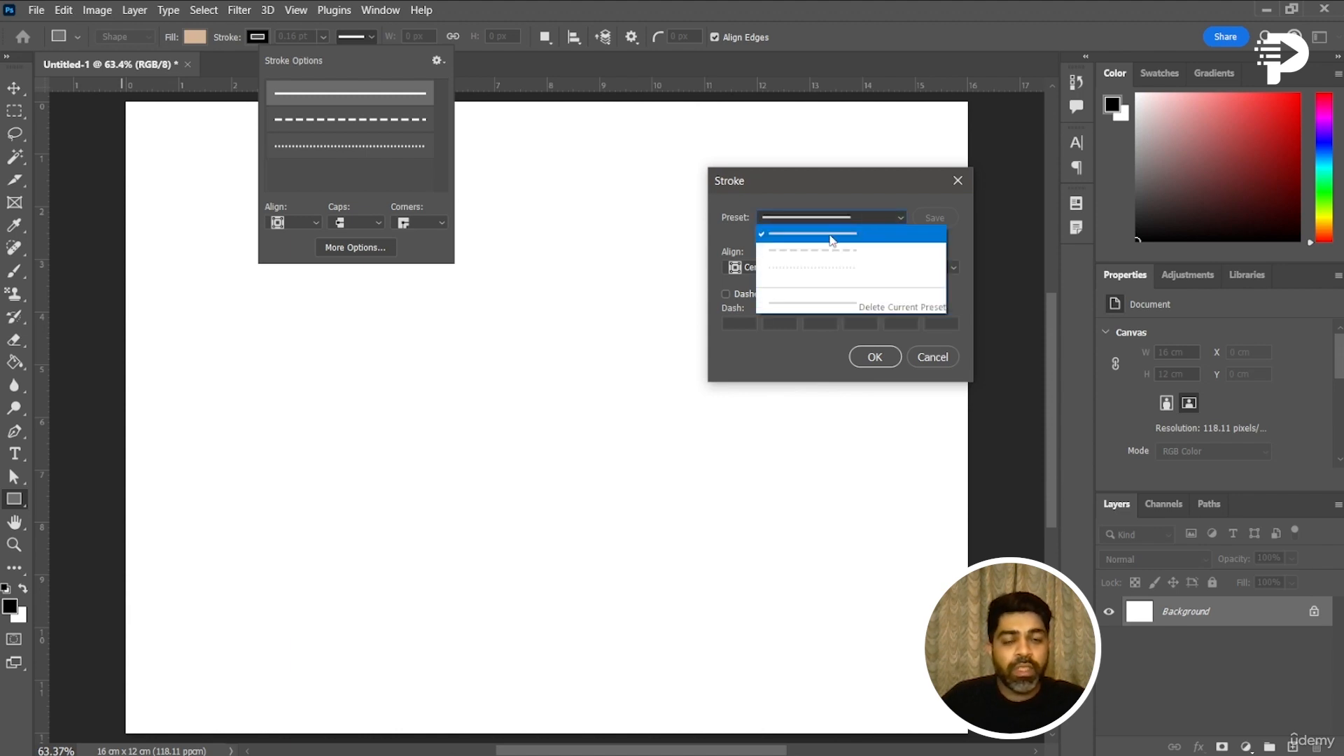
click(844, 214)
click(779, 266)
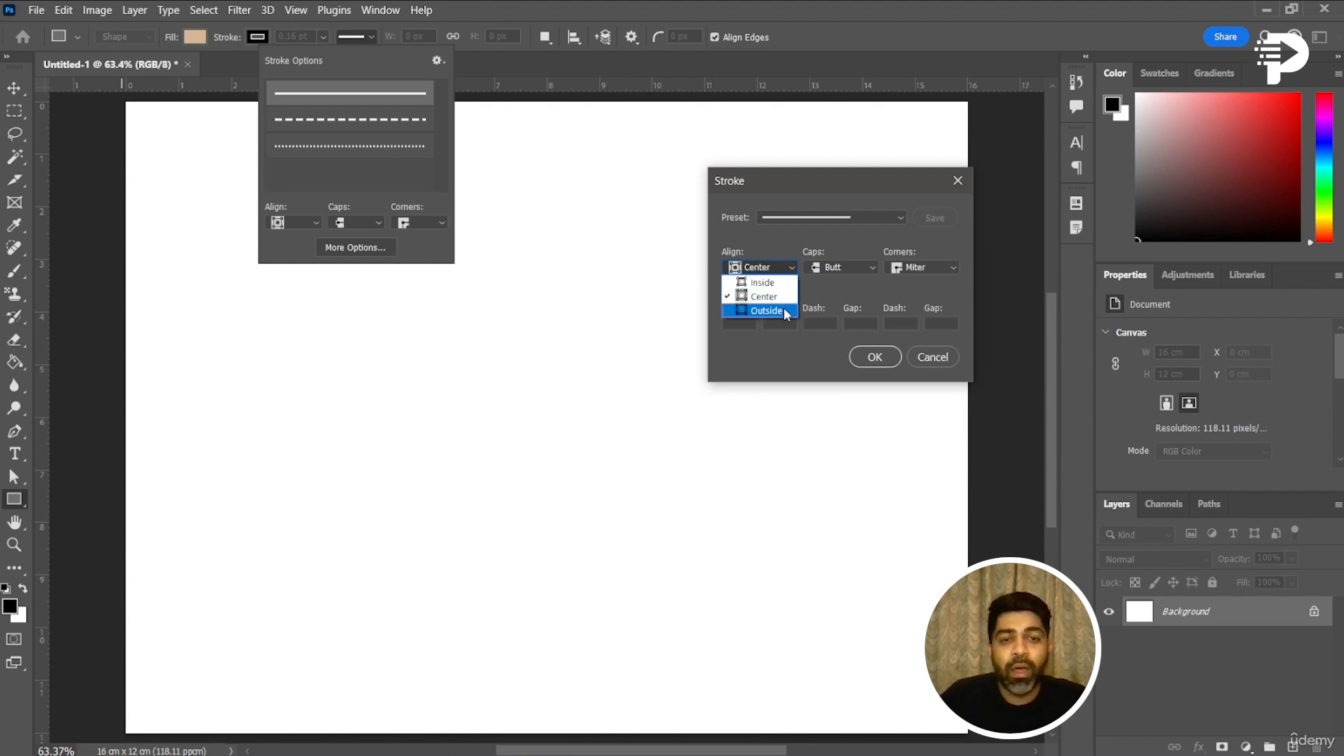
click(829, 296)
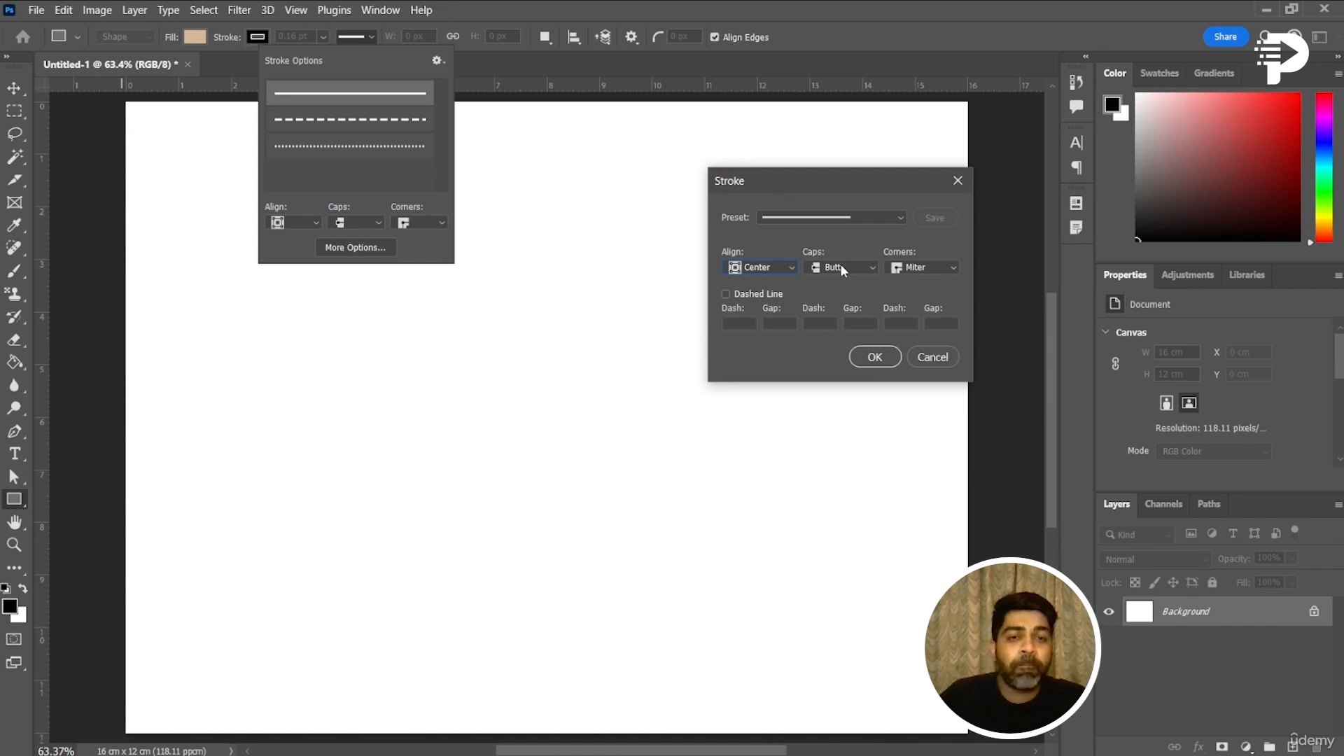
click(866, 267)
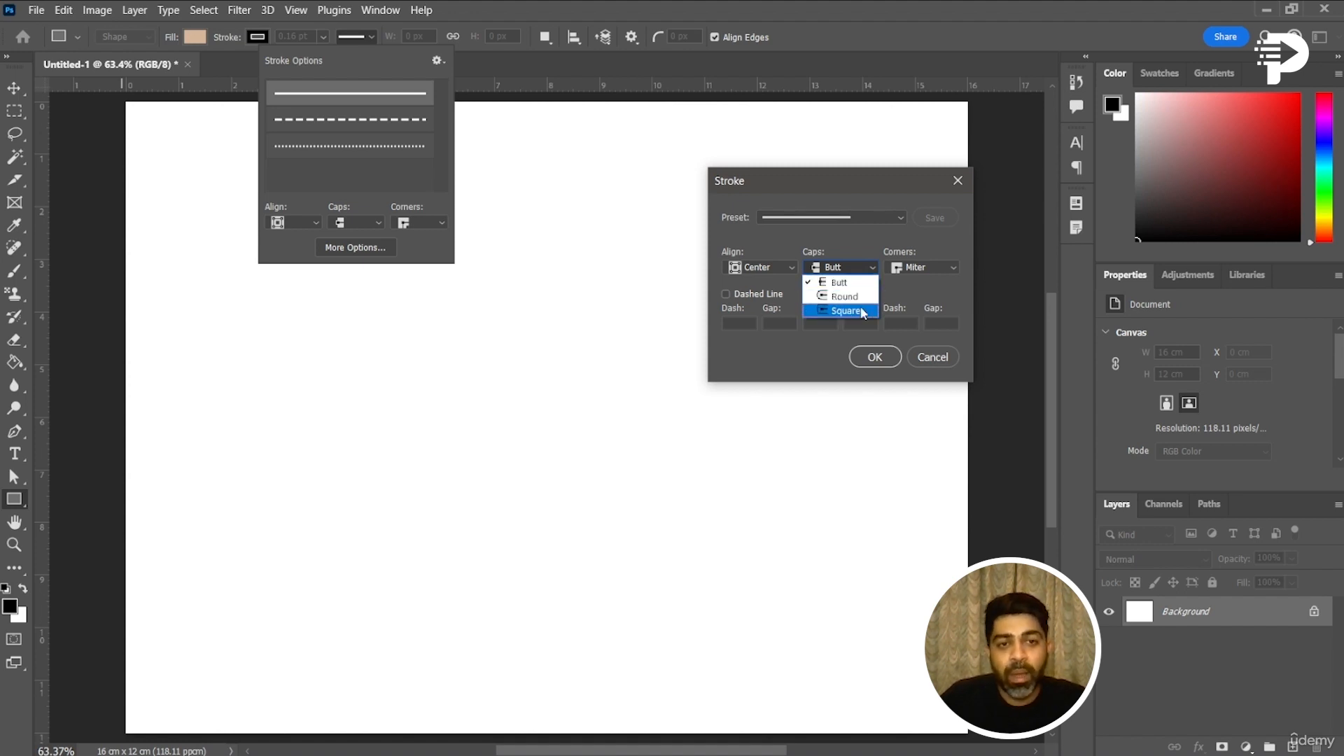
click(917, 271)
click(923, 268)
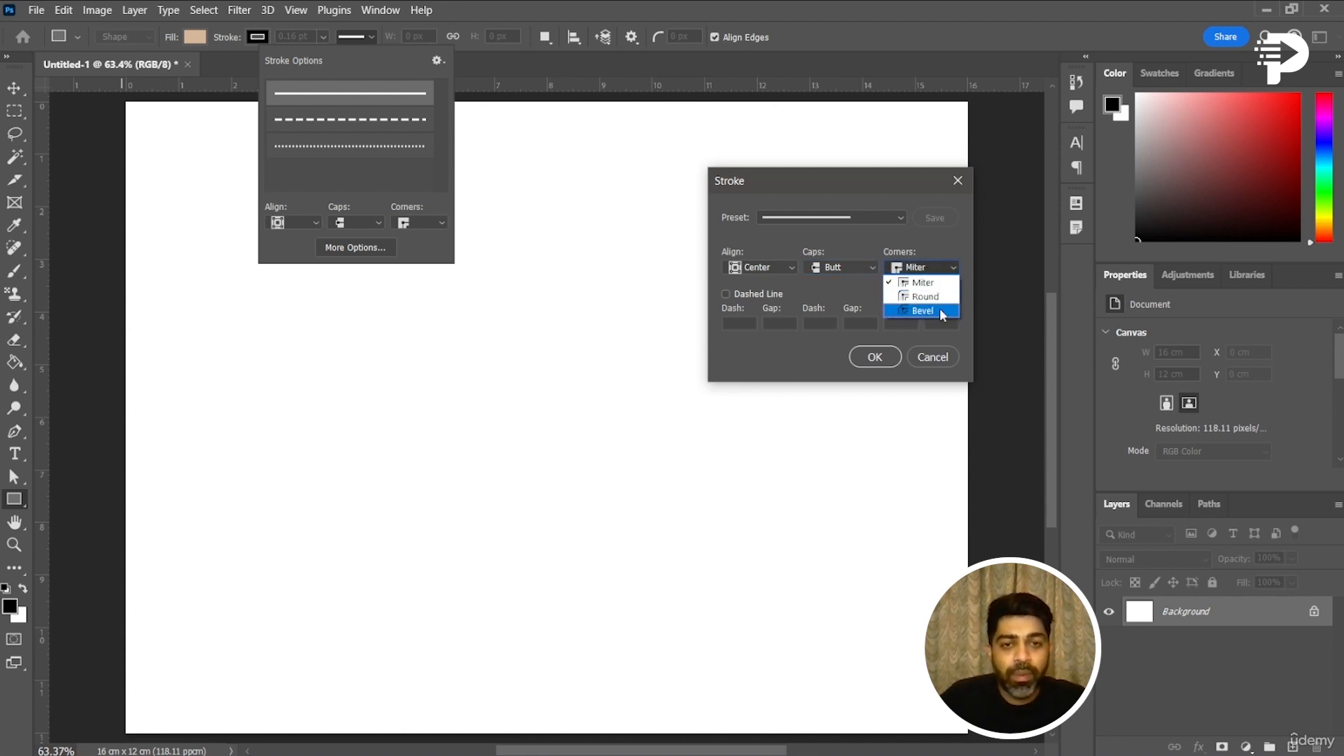
click(784, 342)
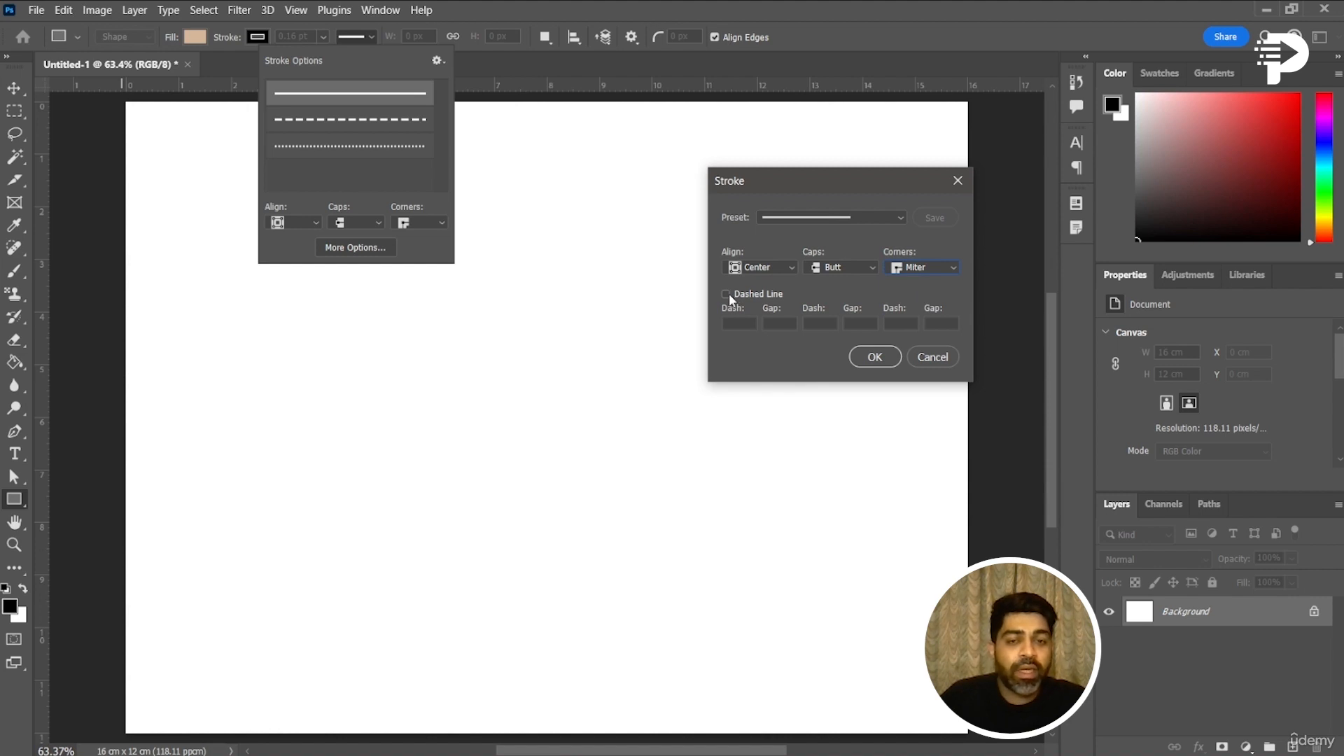
click(875, 357)
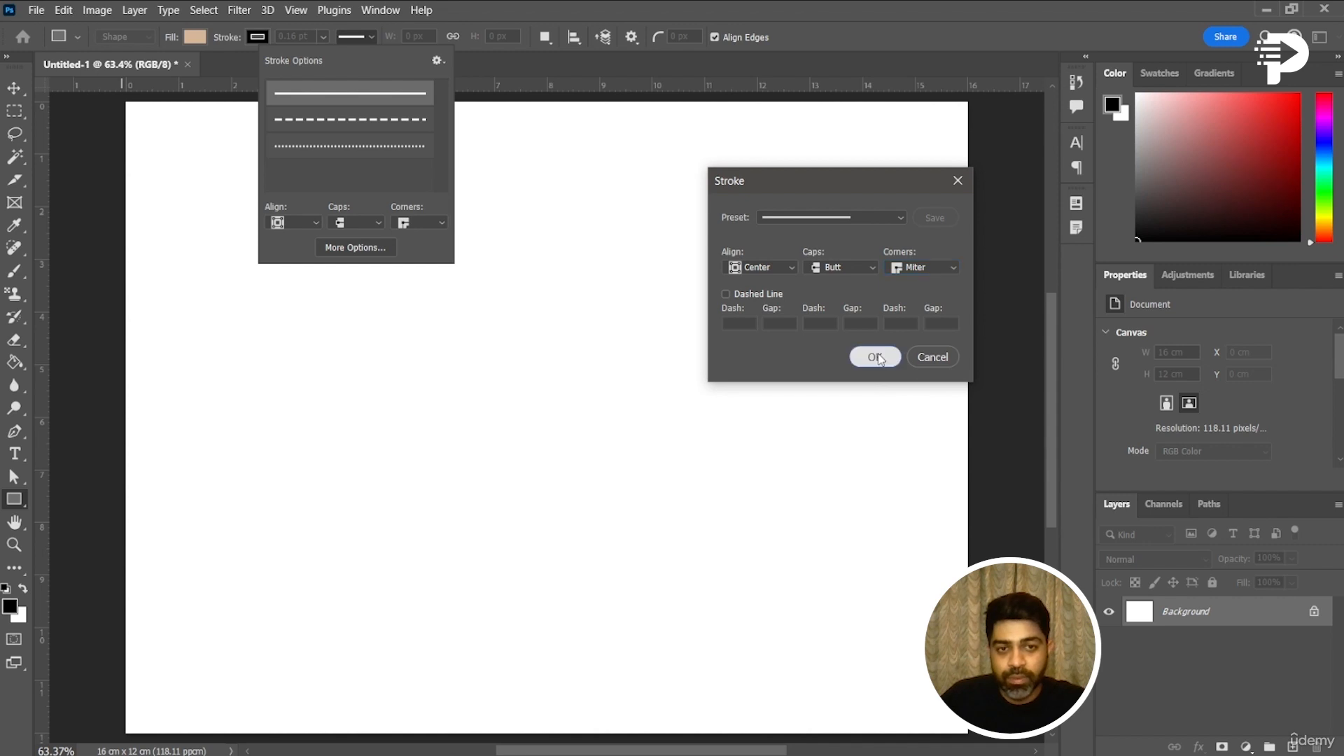
- Draw a rectangle about 1187 px wide and 813 px high on the canvas, and set its stroke width to 5 pt
click(347, 306)
mouse_move(349, 306)
mouse_down()
mouse_move(591, 480)
mouse_move(780, 570)
mouse_move(875, 666)
mouse_up()
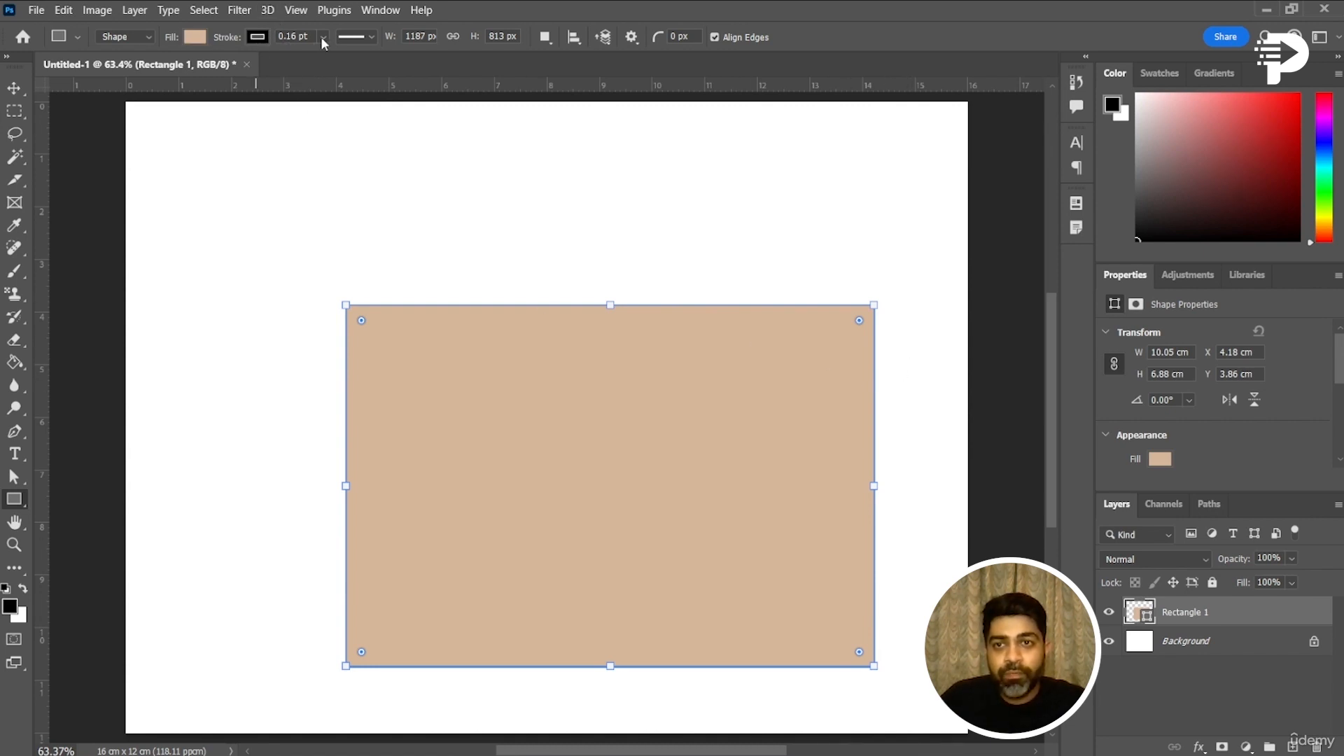
drag(299, 36, 274, 38)
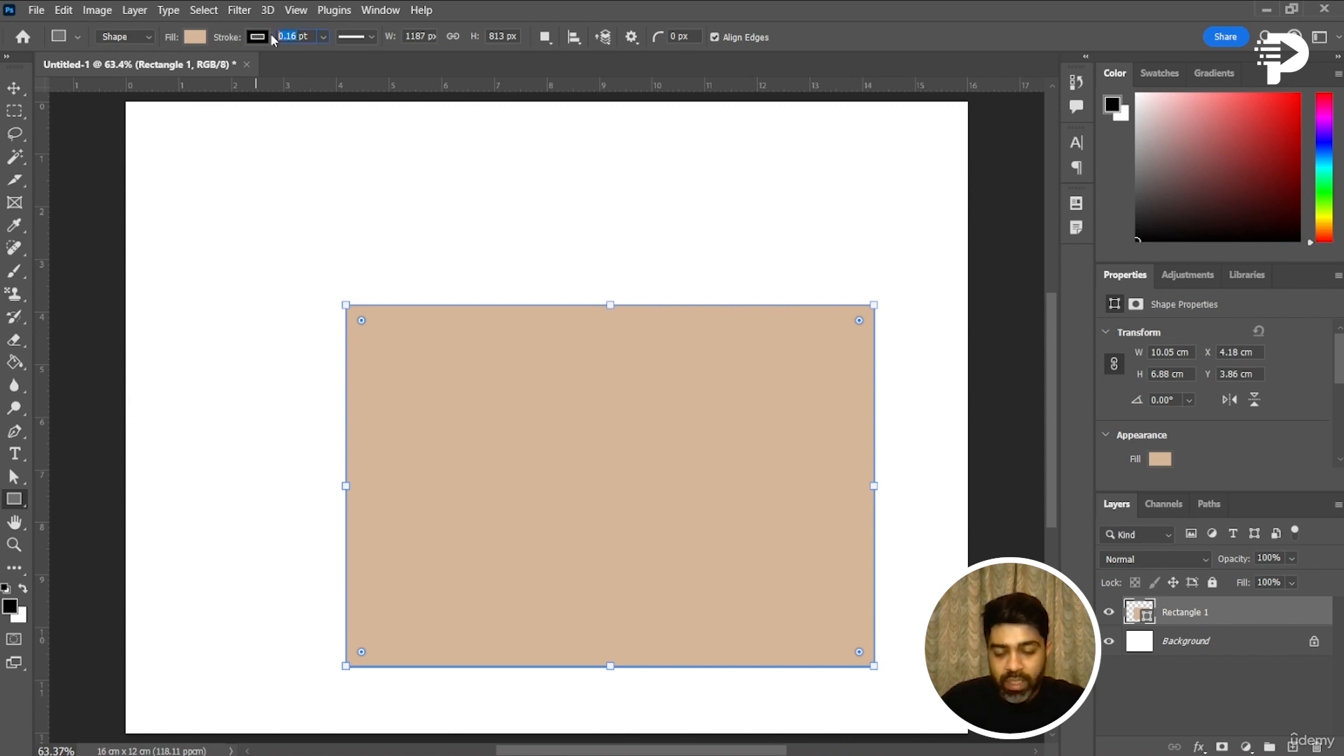
text(5)
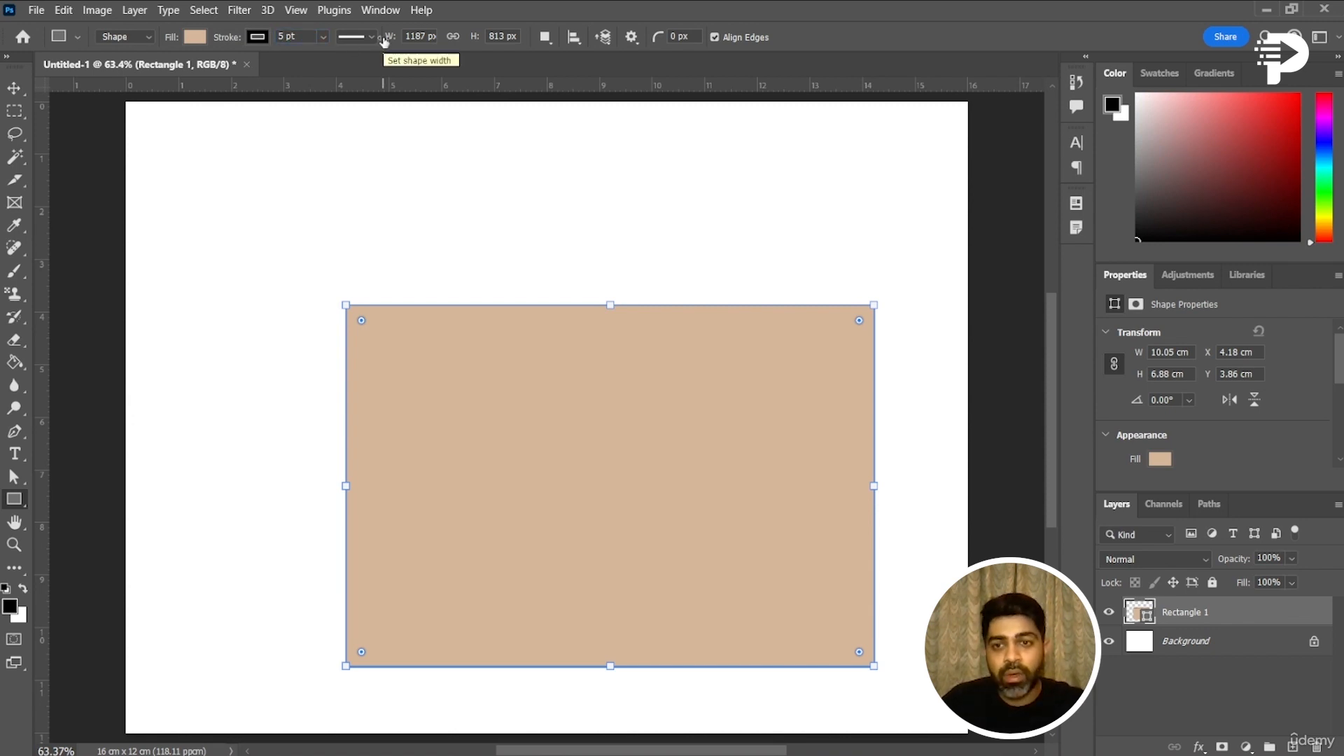
key(Return)
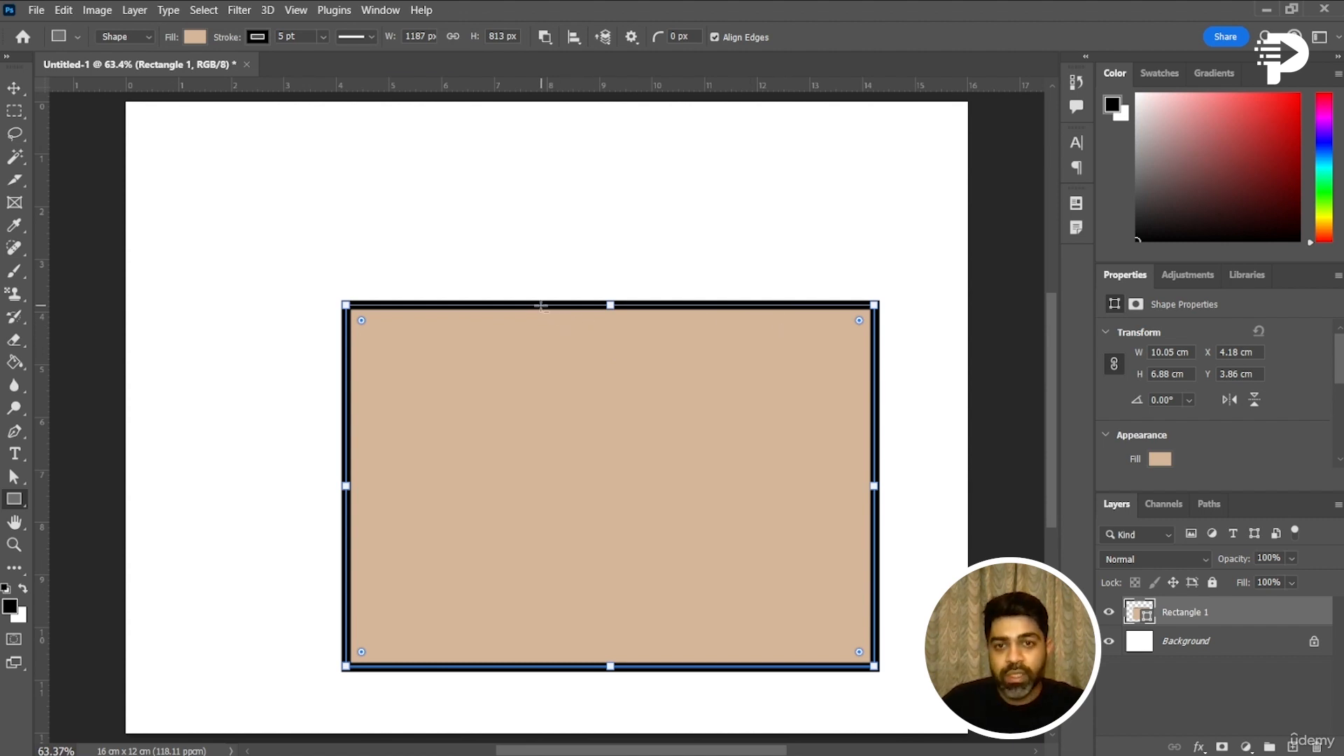
- Try aligning the rectangle's stroke to the inside of its path, and set the alignment to Outside
scroll(541, 306, up, 3)
scroll(541, 306, up, 2)
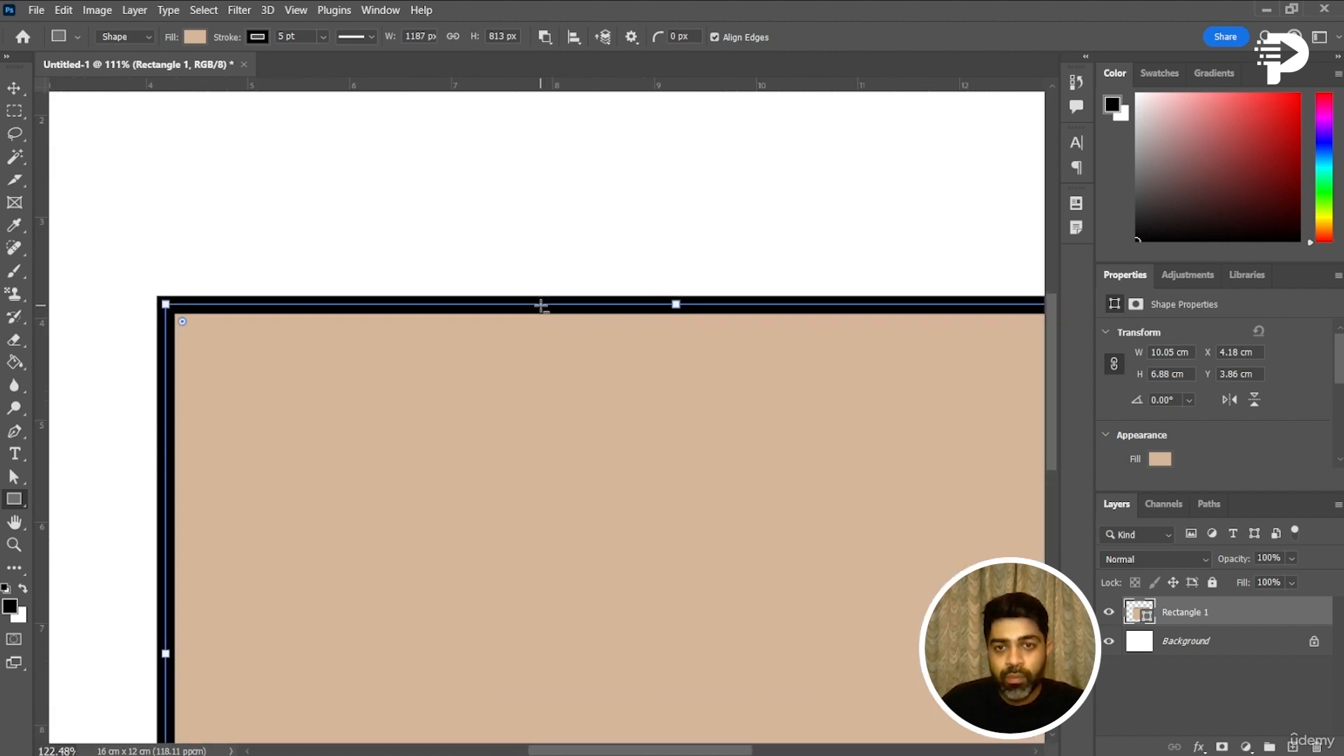
scroll(541, 306, up, 1)
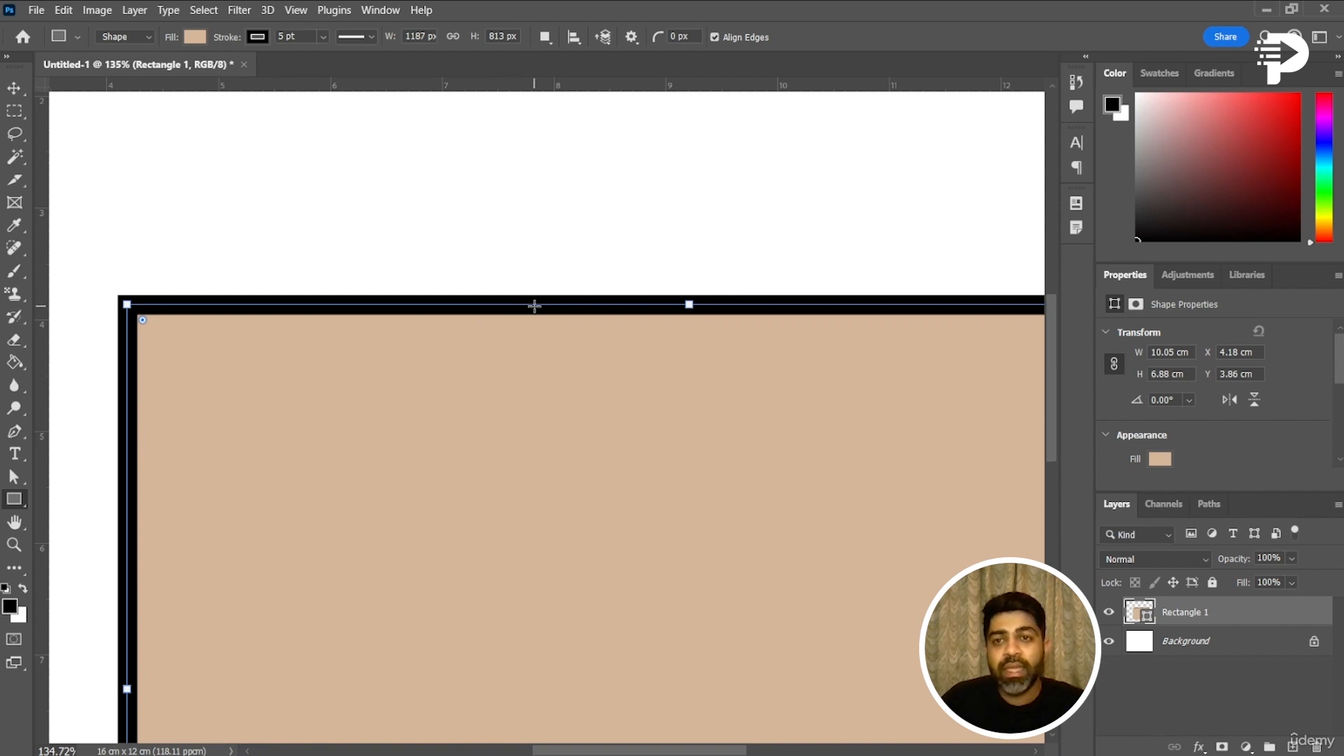
click(371, 36)
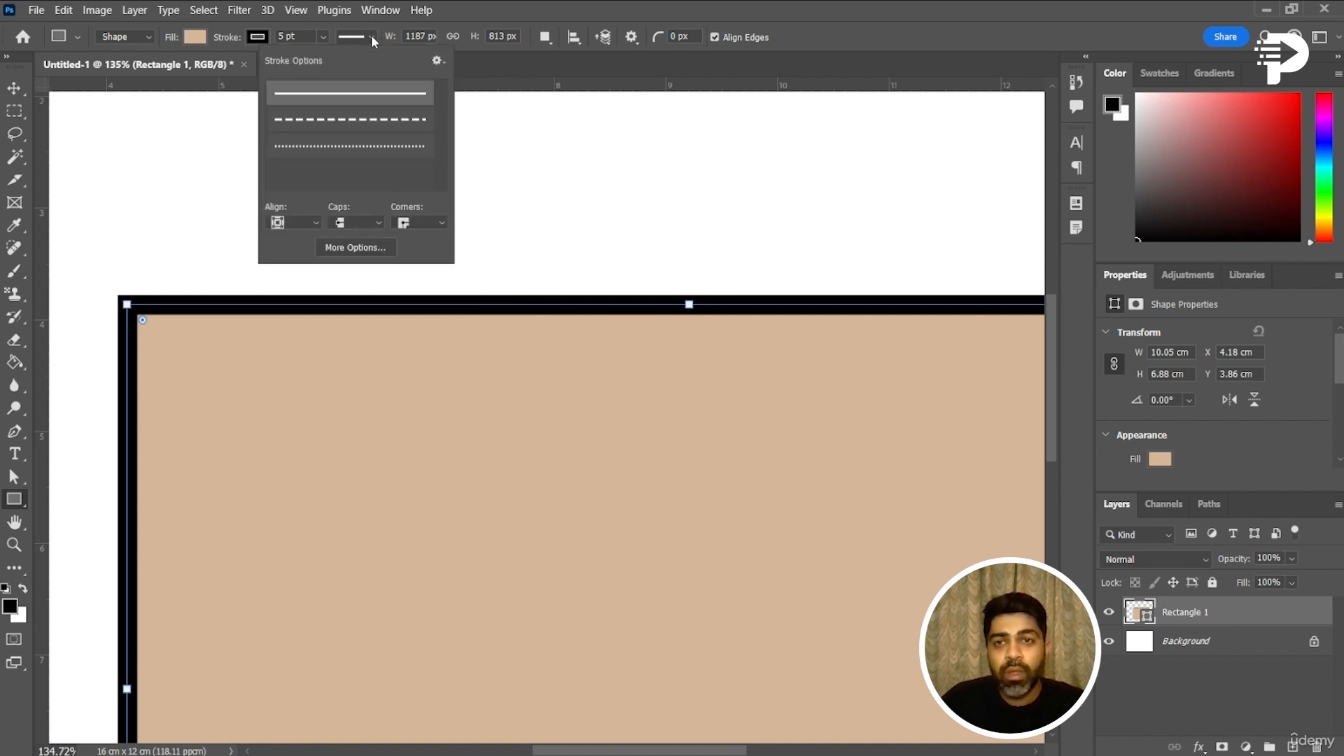
click(317, 223)
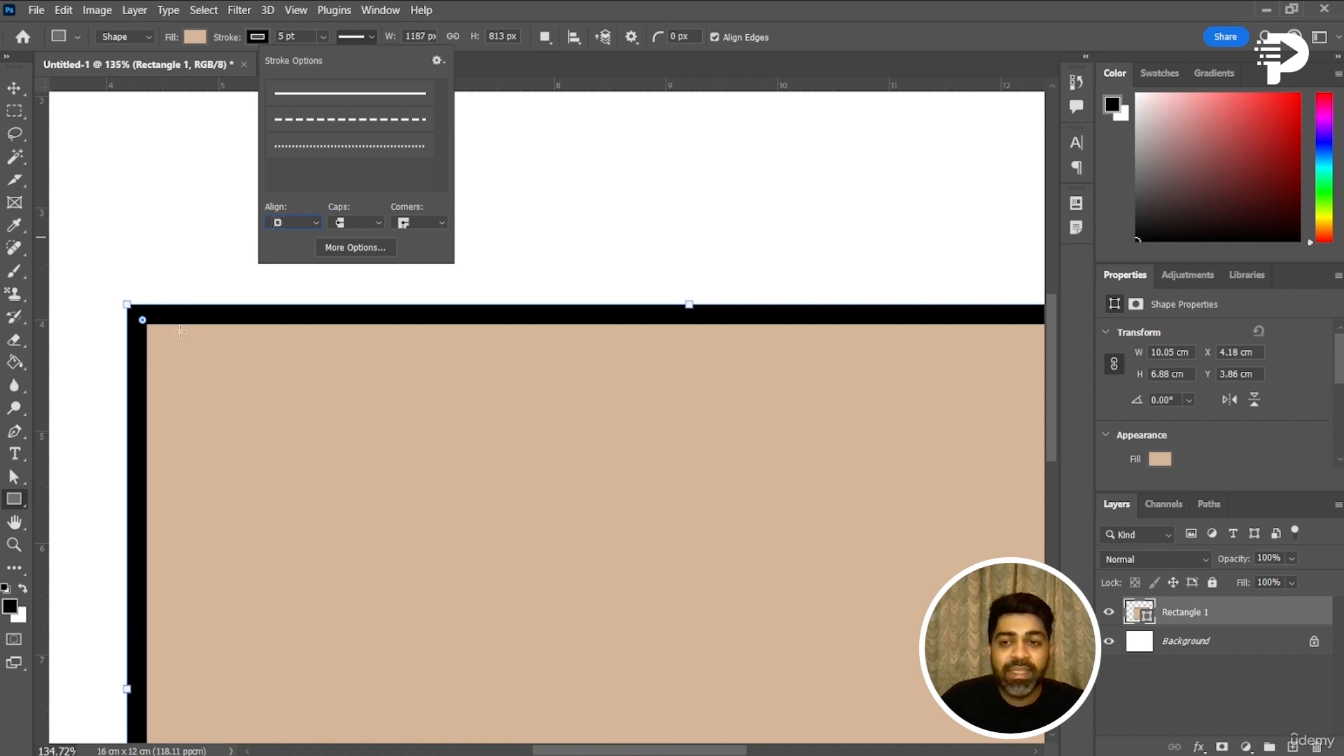
click(317, 222)
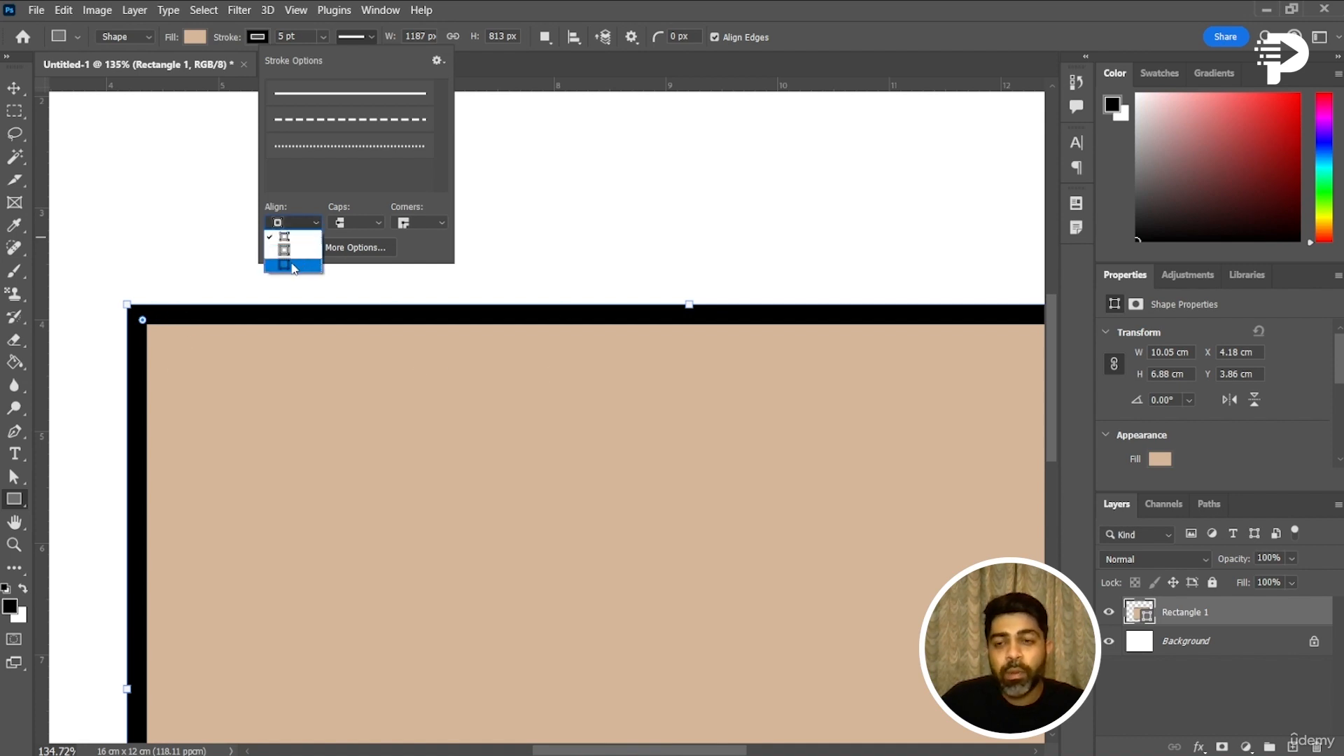
click(293, 266)
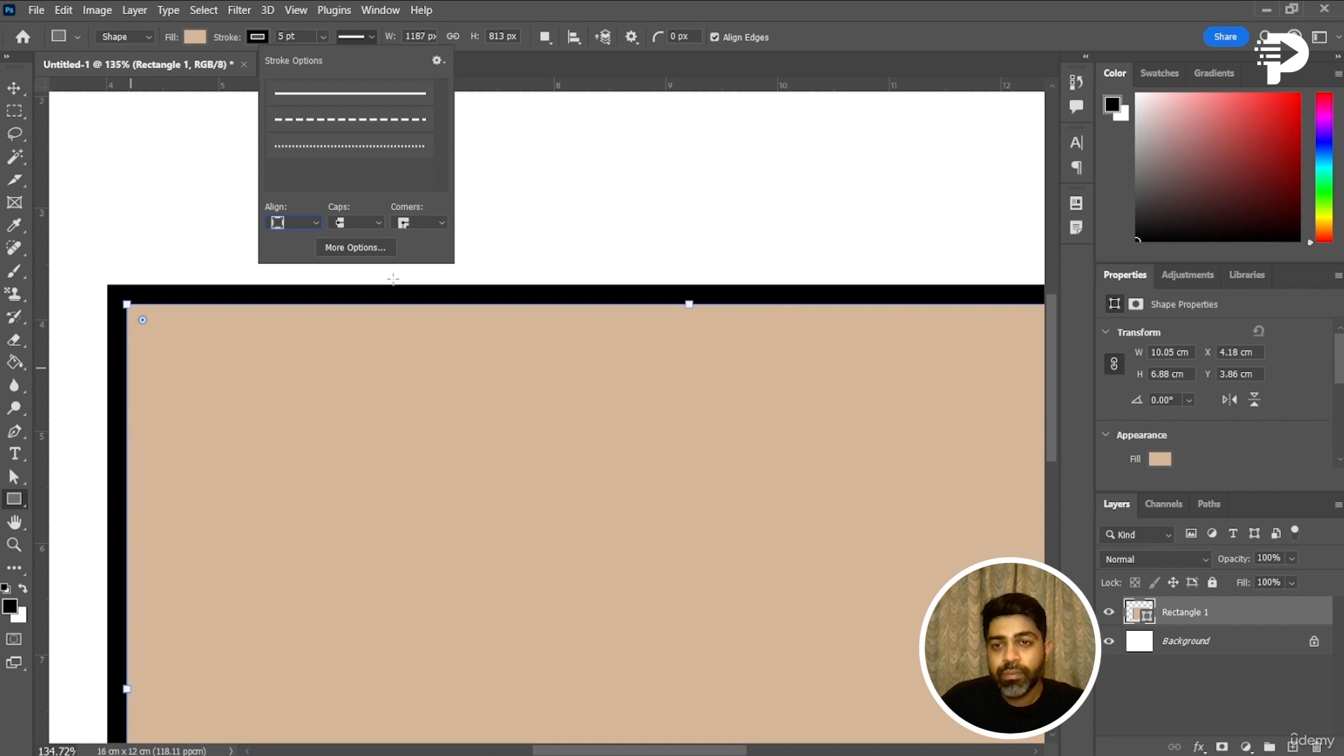
- Check the stroke's cap choices, try Round corners on the rectangle's stroke, and set the corners to Bevel
click(377, 224)
click(418, 246)
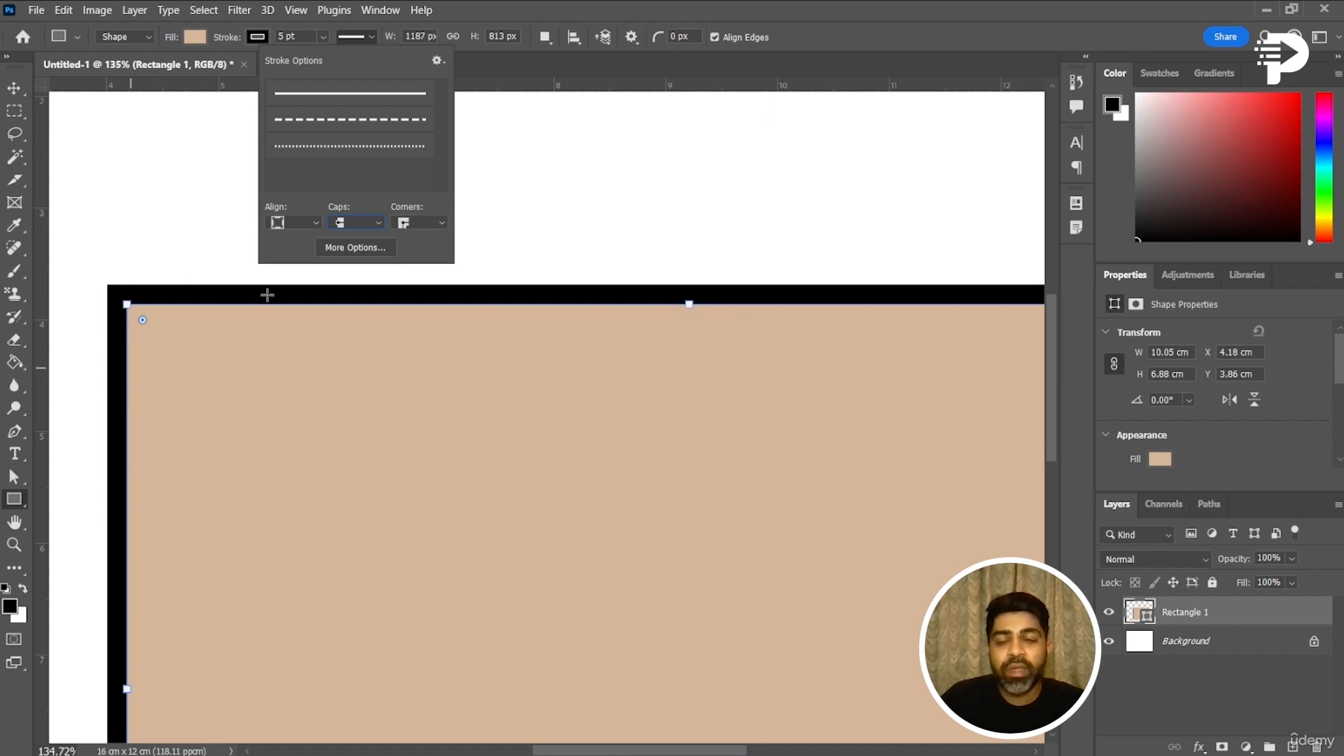
click(442, 222)
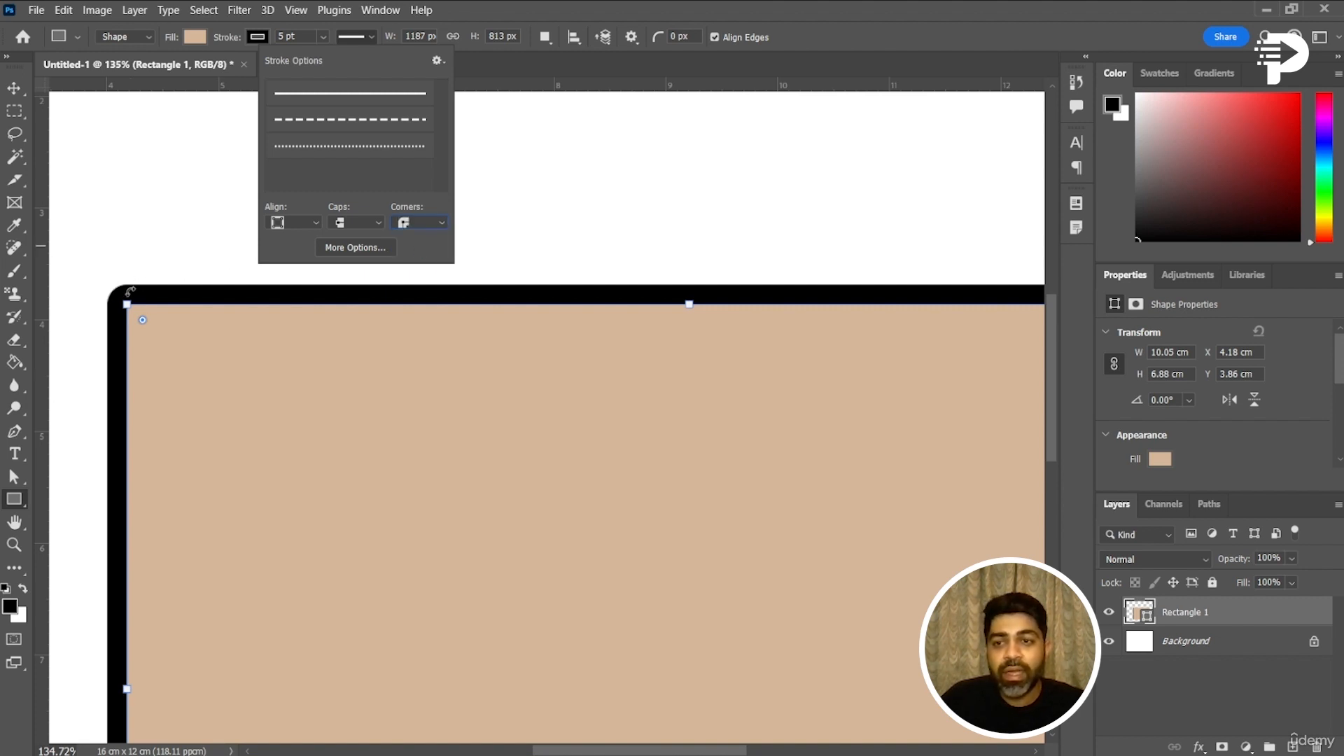
click(441, 224)
click(437, 267)
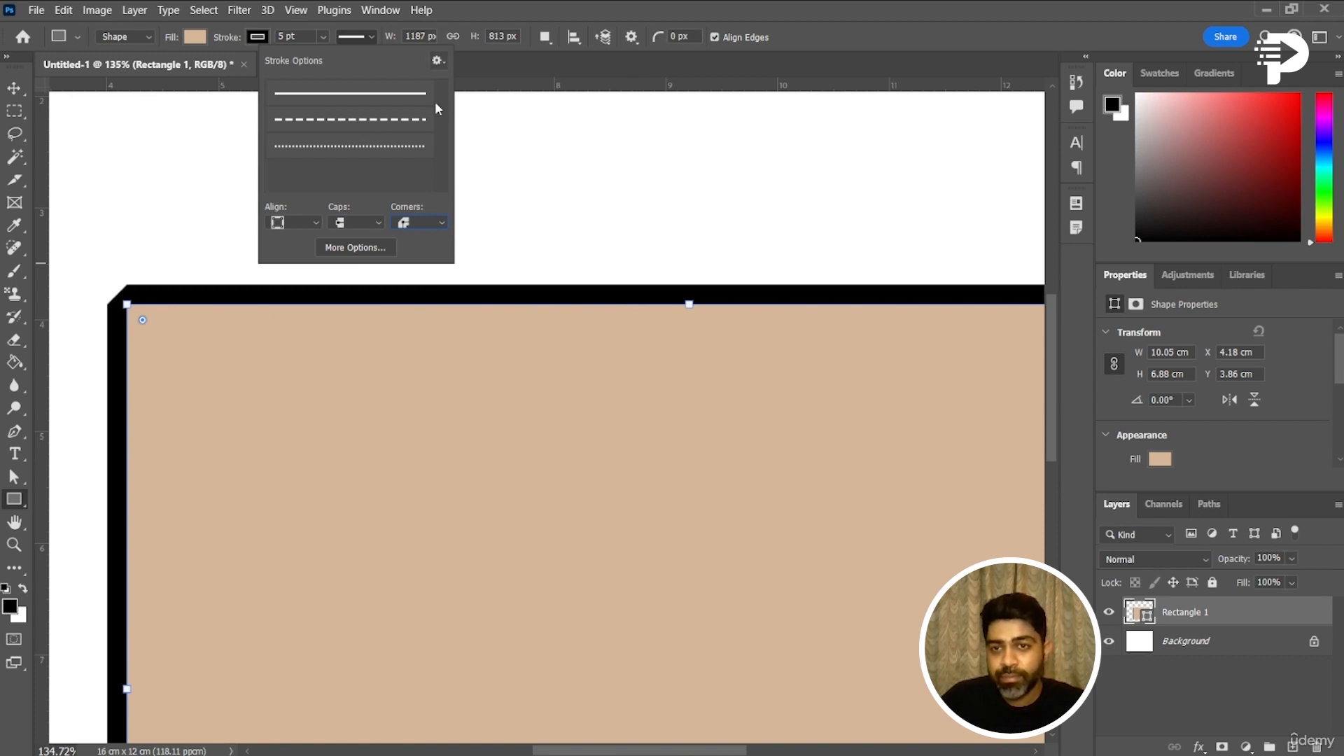
- Set the rectangle's width to 786 px
click(512, 12)
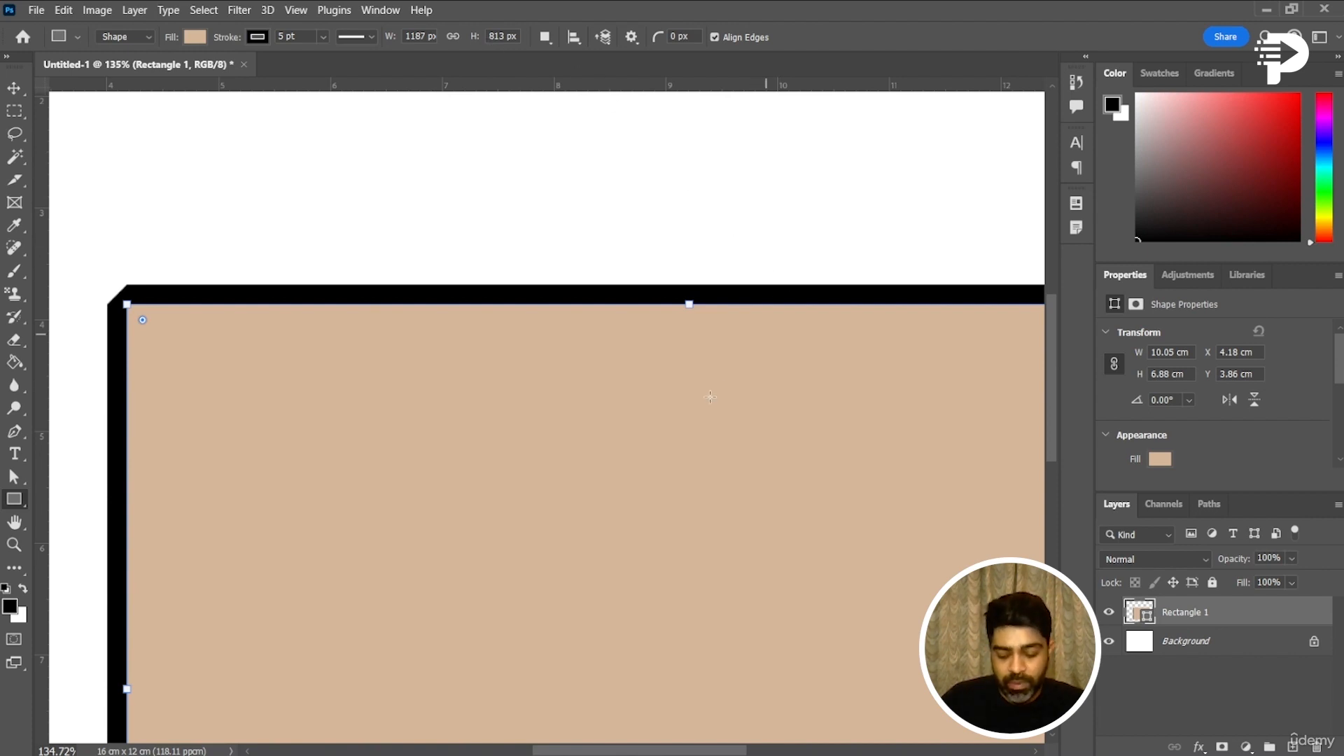
scroll(664, 423, down, 5)
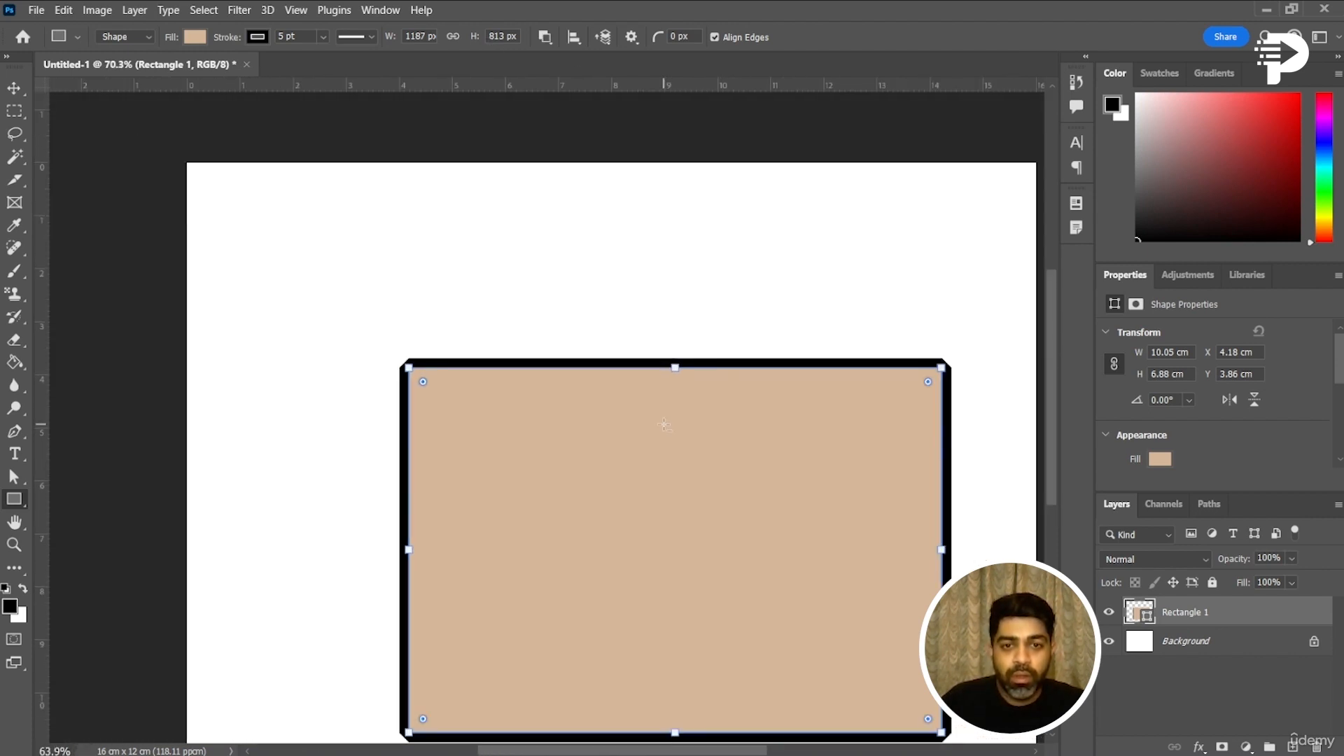
scroll(665, 425, down, 1)
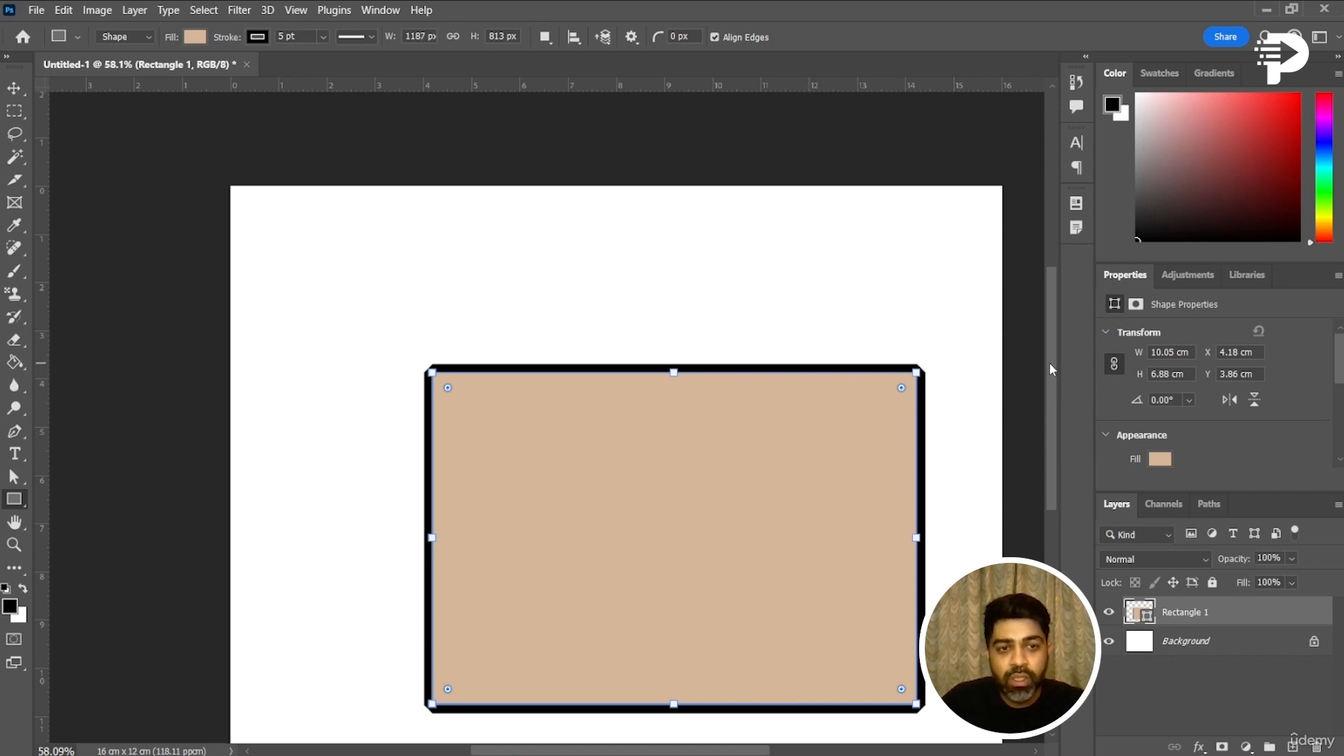
scroll(1050, 370, down, 1)
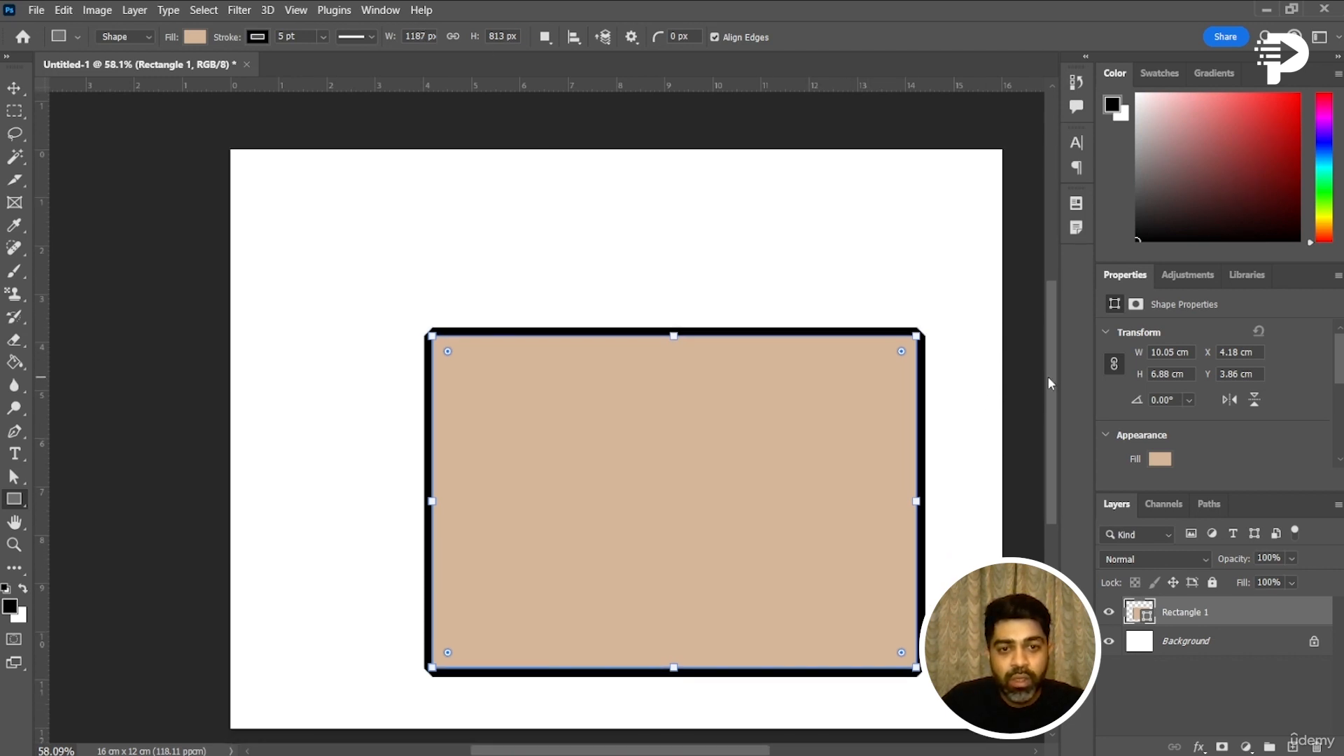
click(390, 36)
text(786)
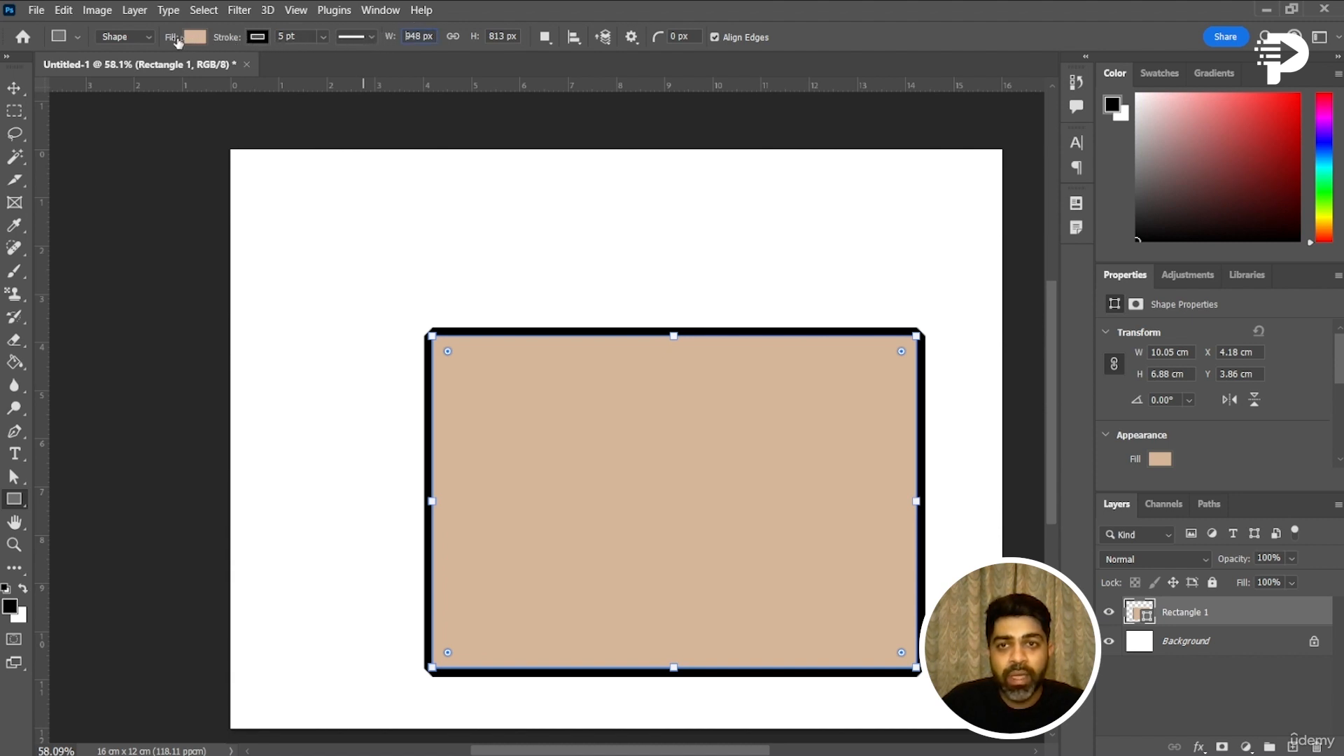
key(Return)
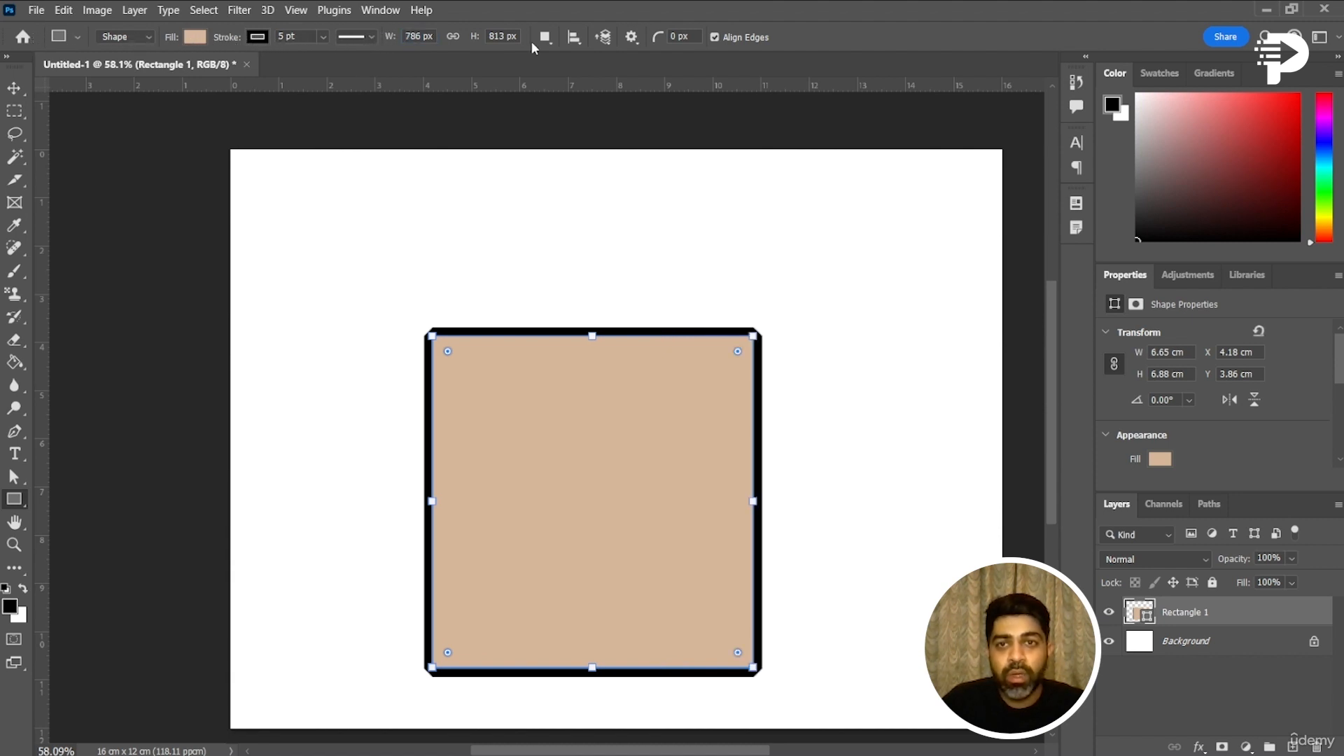
- Reduce the rectangle's height to 602 px, and scale it with linked width and height to a height of 749 px
drag(474, 38, 291, 48)
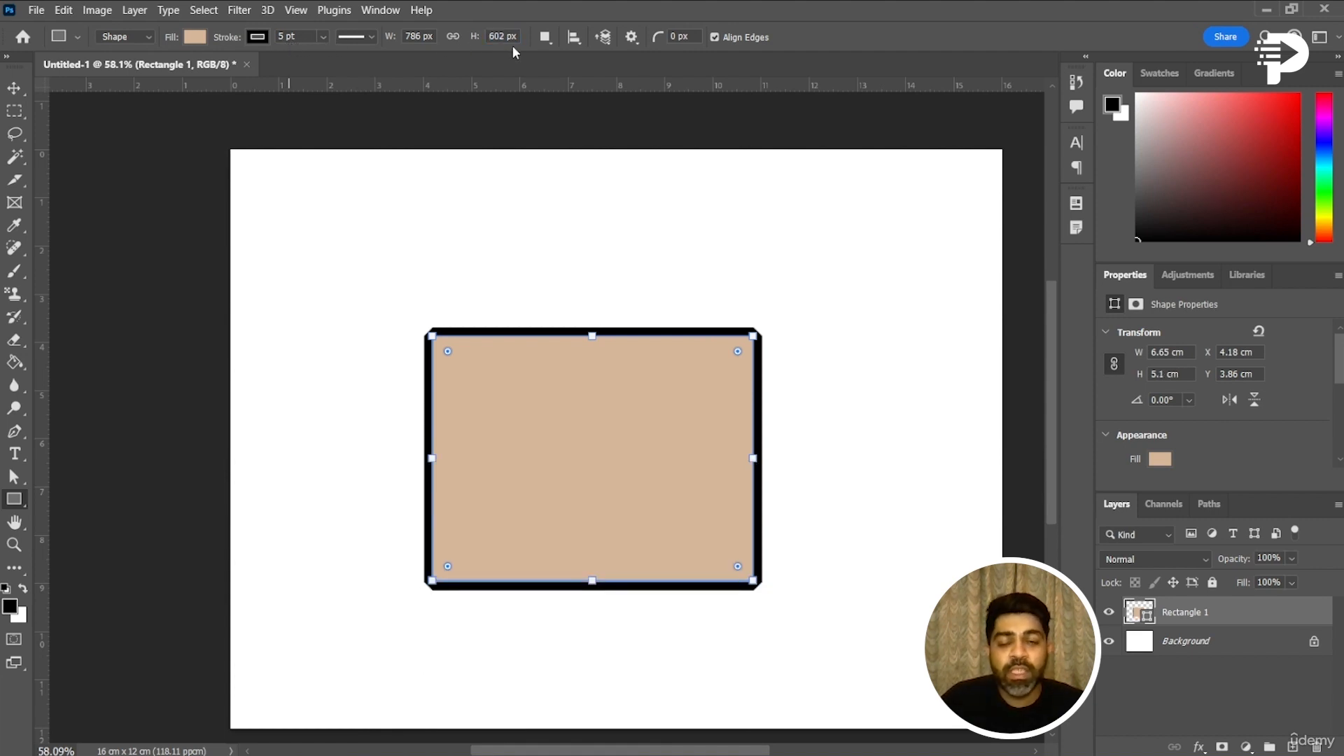
click(454, 38)
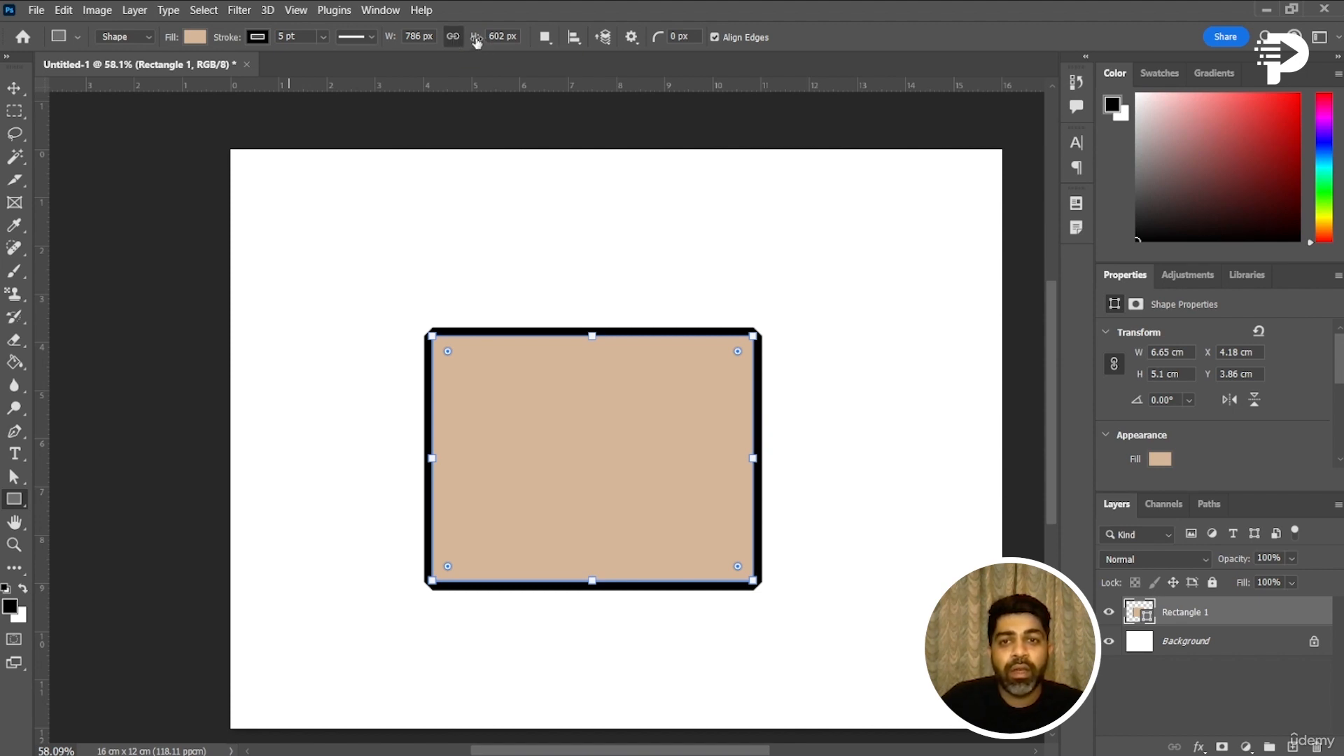
drag(475, 40, 557, 45)
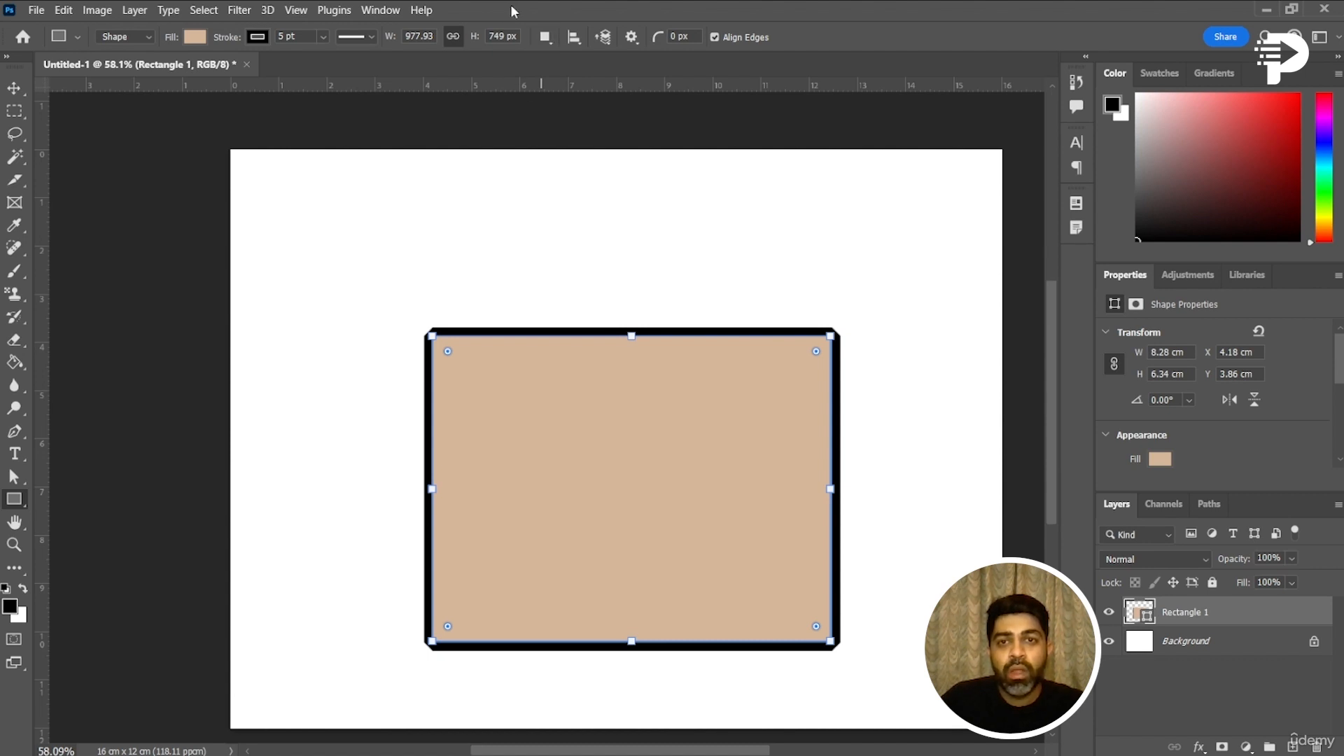
- Draw a second rectangle about 742 px wide and 548 px high over the first one's lower-right corner, using Combine Shapes
click(545, 37)
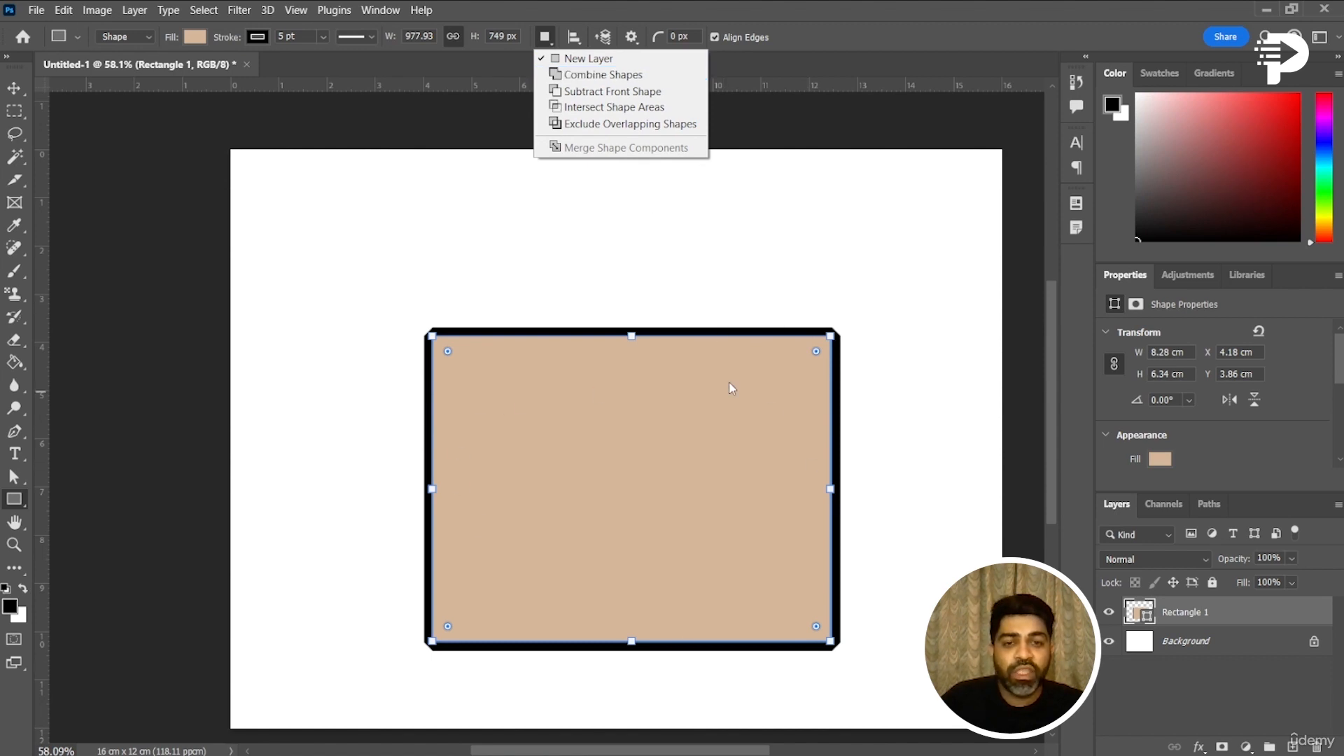
click(567, 75)
drag(892, 676, 590, 453)
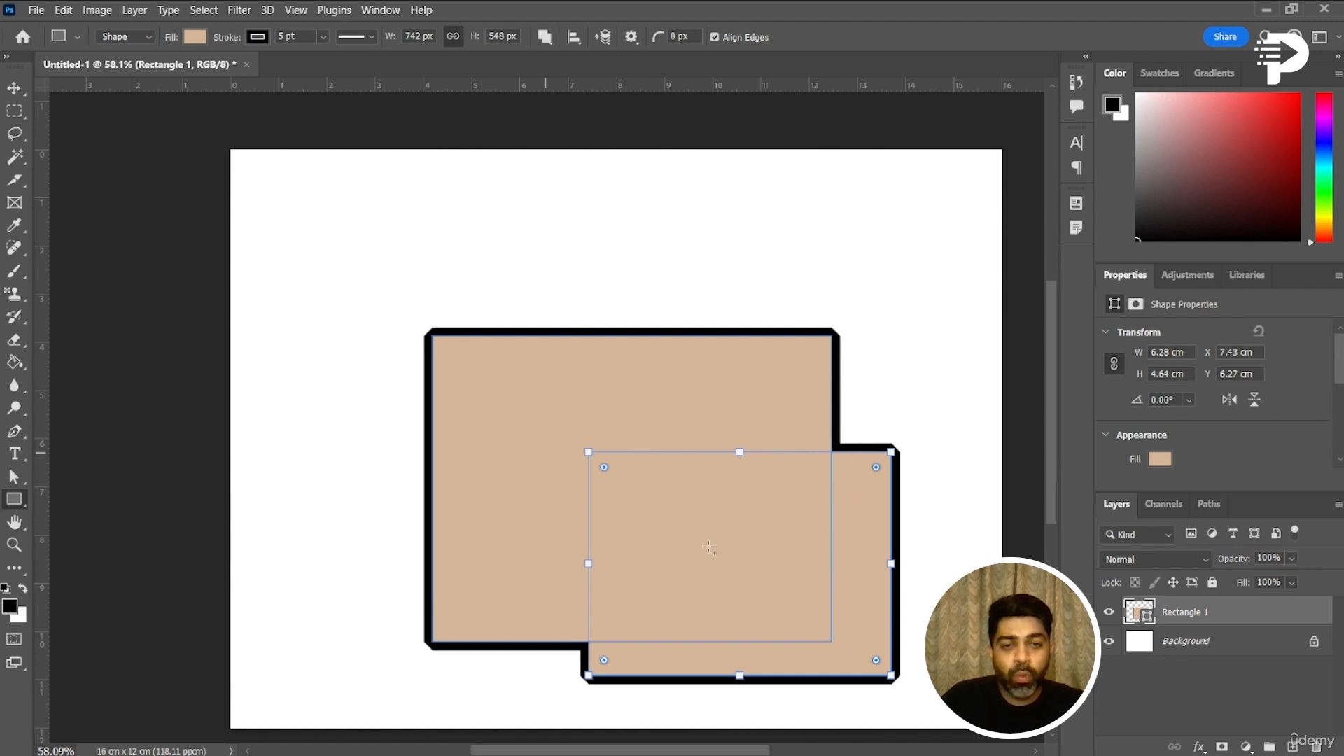
- Try Subtract Front Shape and Intersect Shape Areas on the overlapping rectangles, and set the path operation to Exclude Overlapping Shapes
click(545, 36)
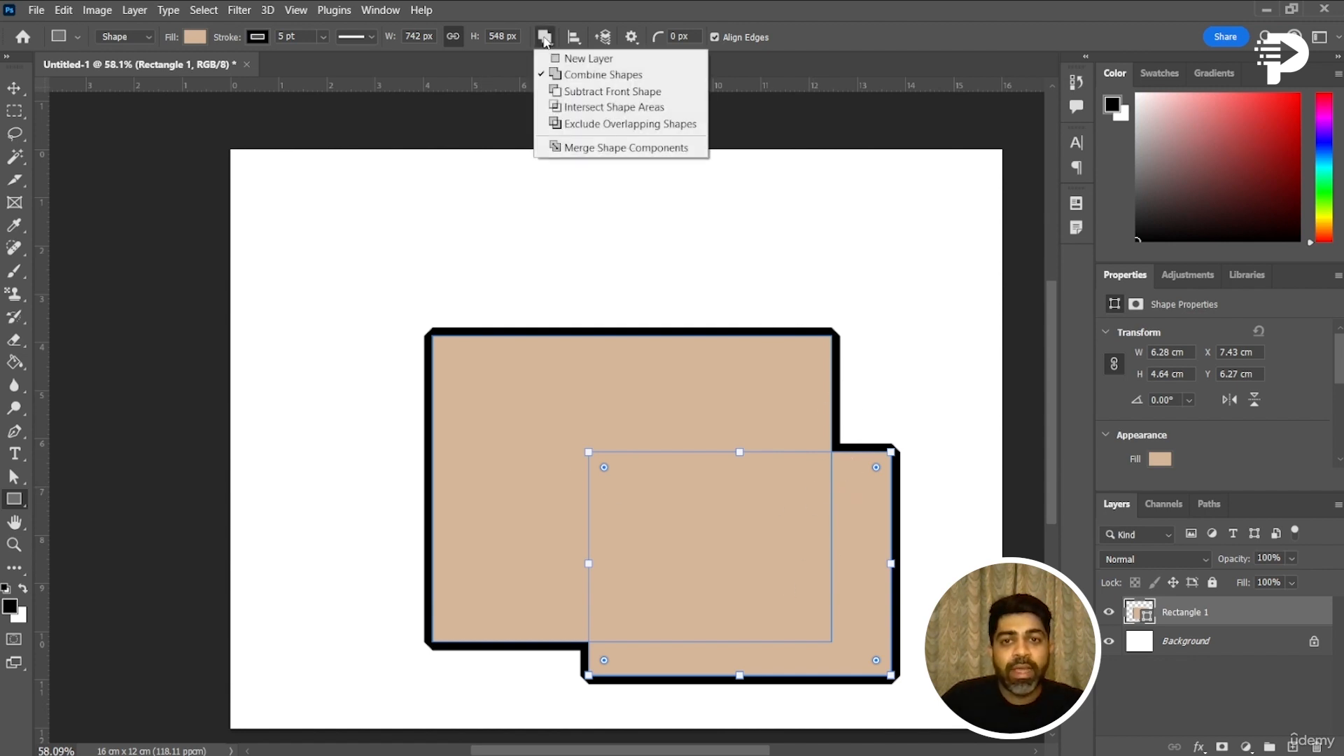
click(645, 94)
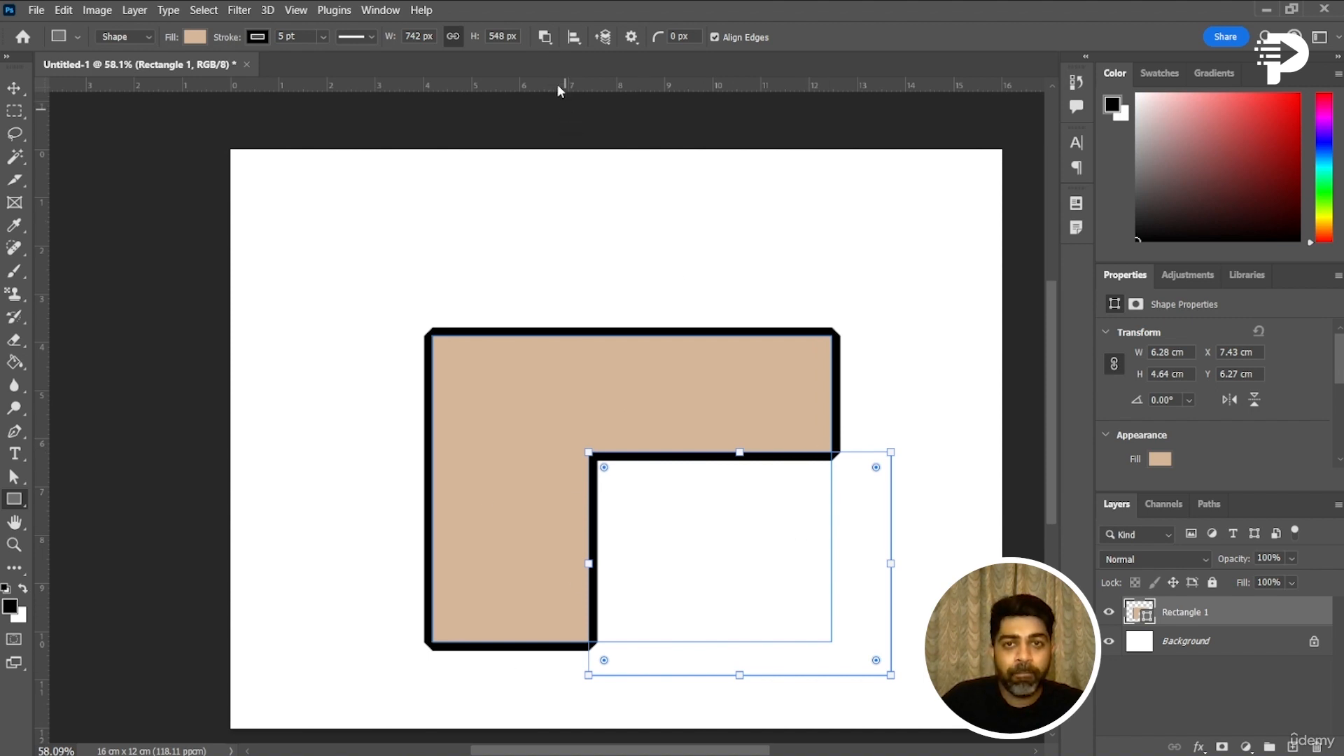
click(544, 36)
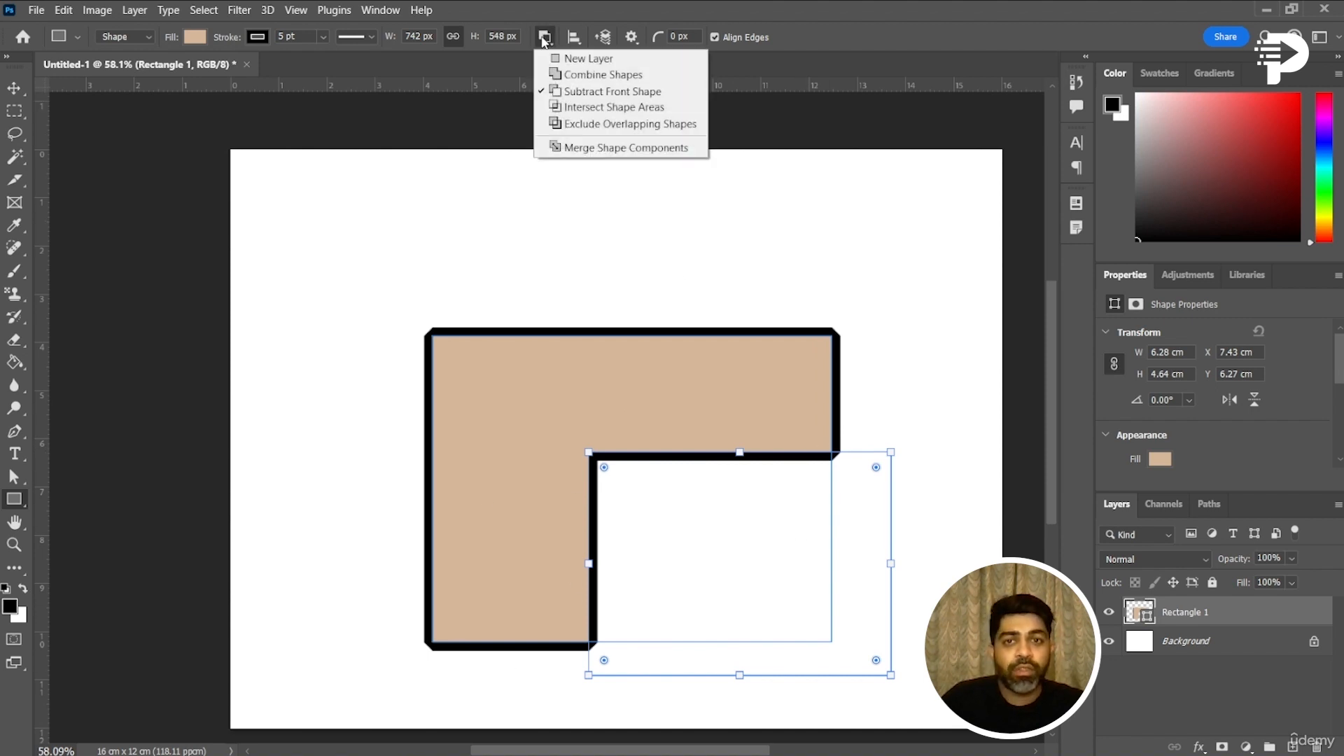
click(560, 109)
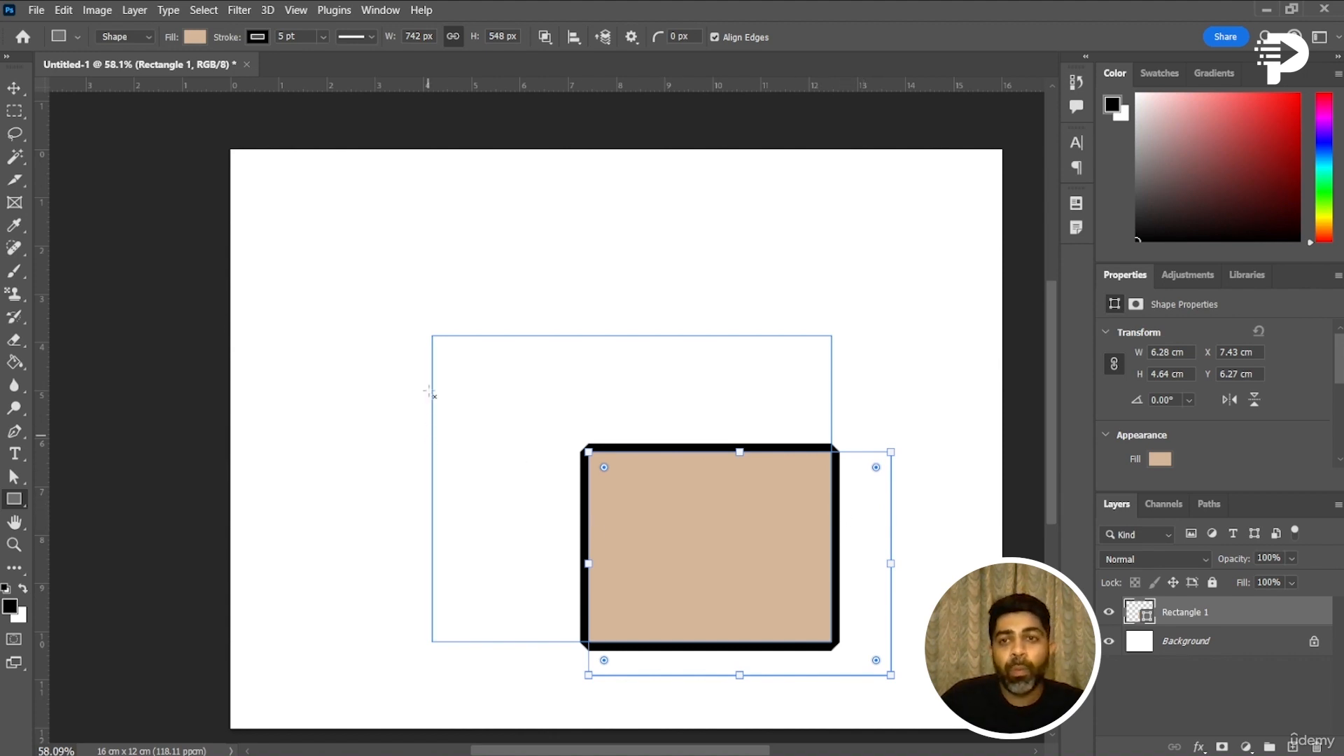
click(545, 38)
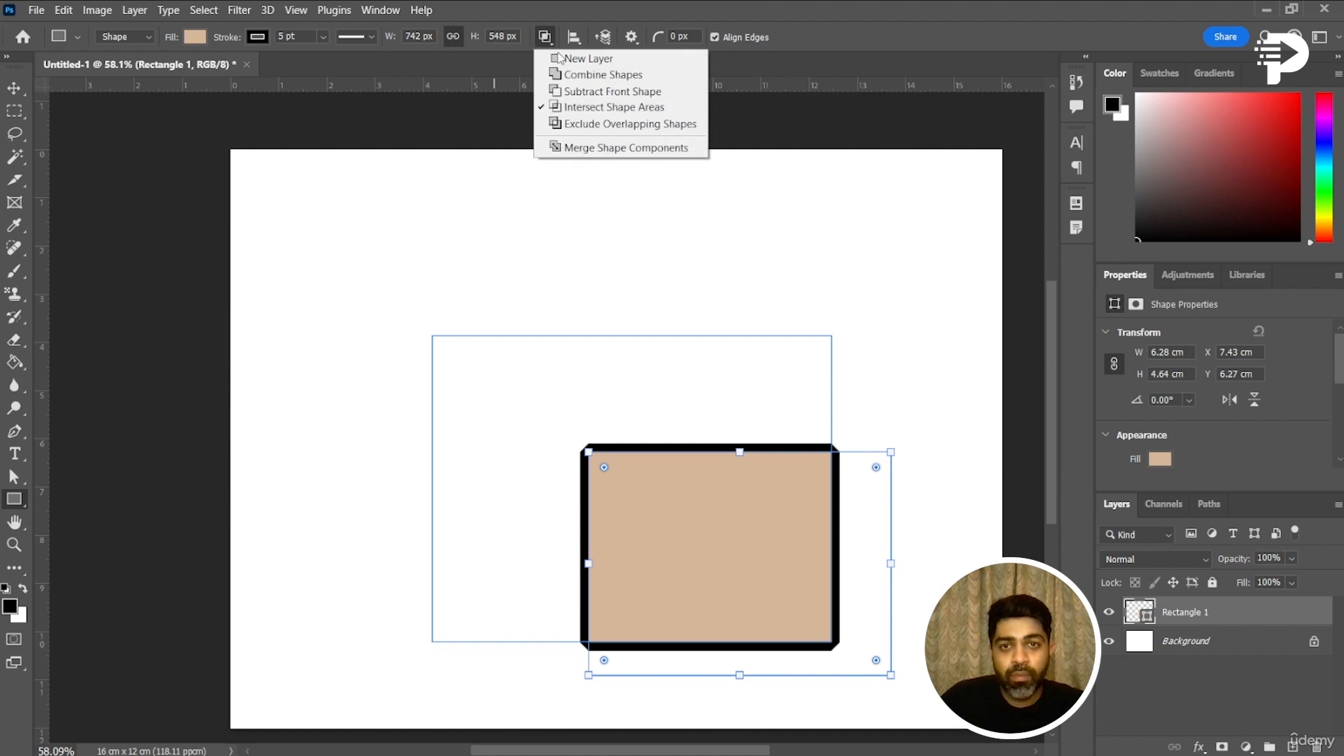
click(625, 126)
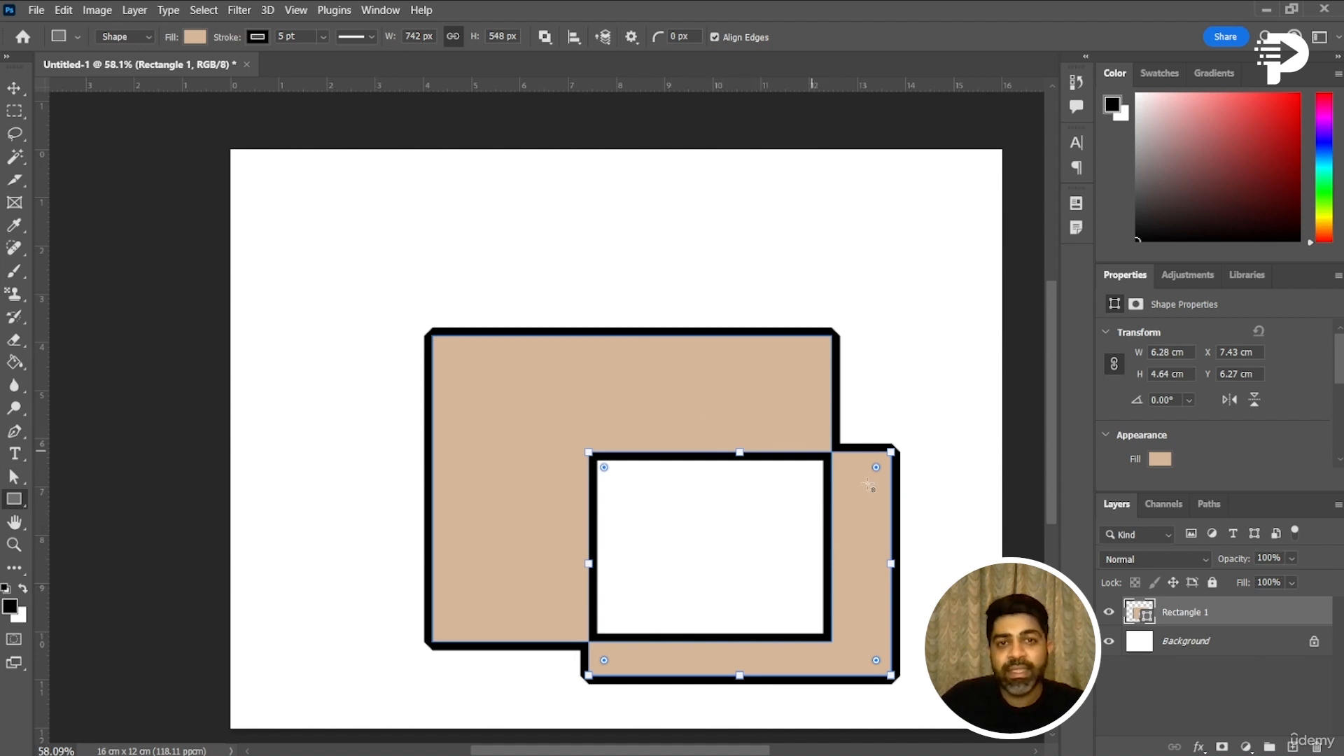
- Examine the shape's path alignment, path arrangement and path options
click(572, 38)
click(603, 38)
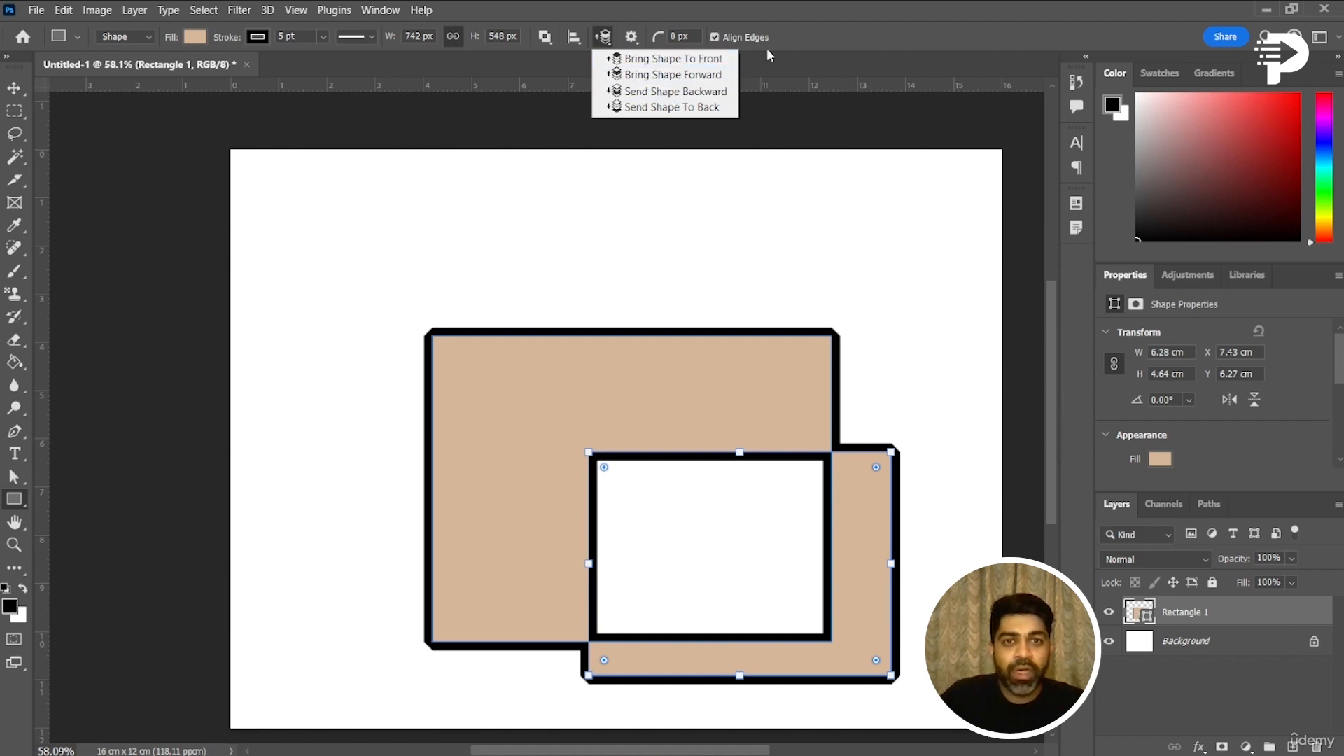
click(823, 29)
click(632, 37)
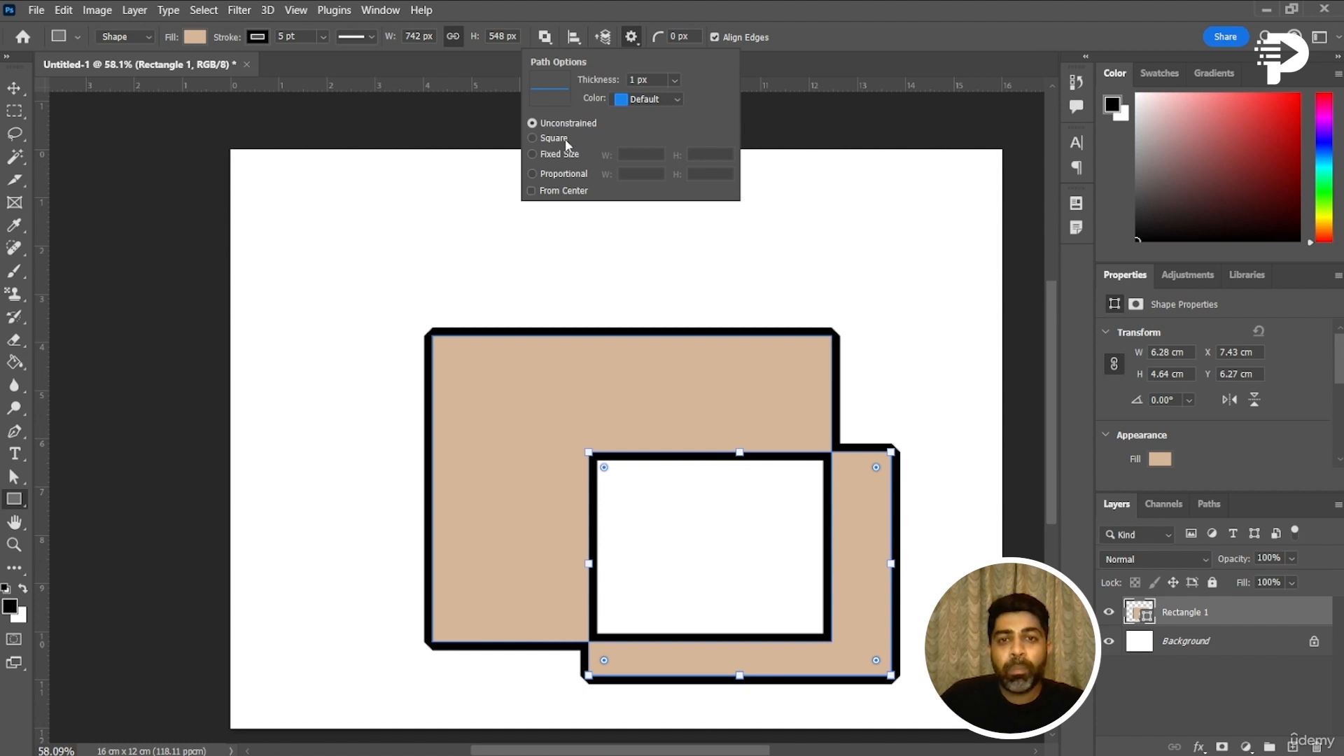
click(836, 28)
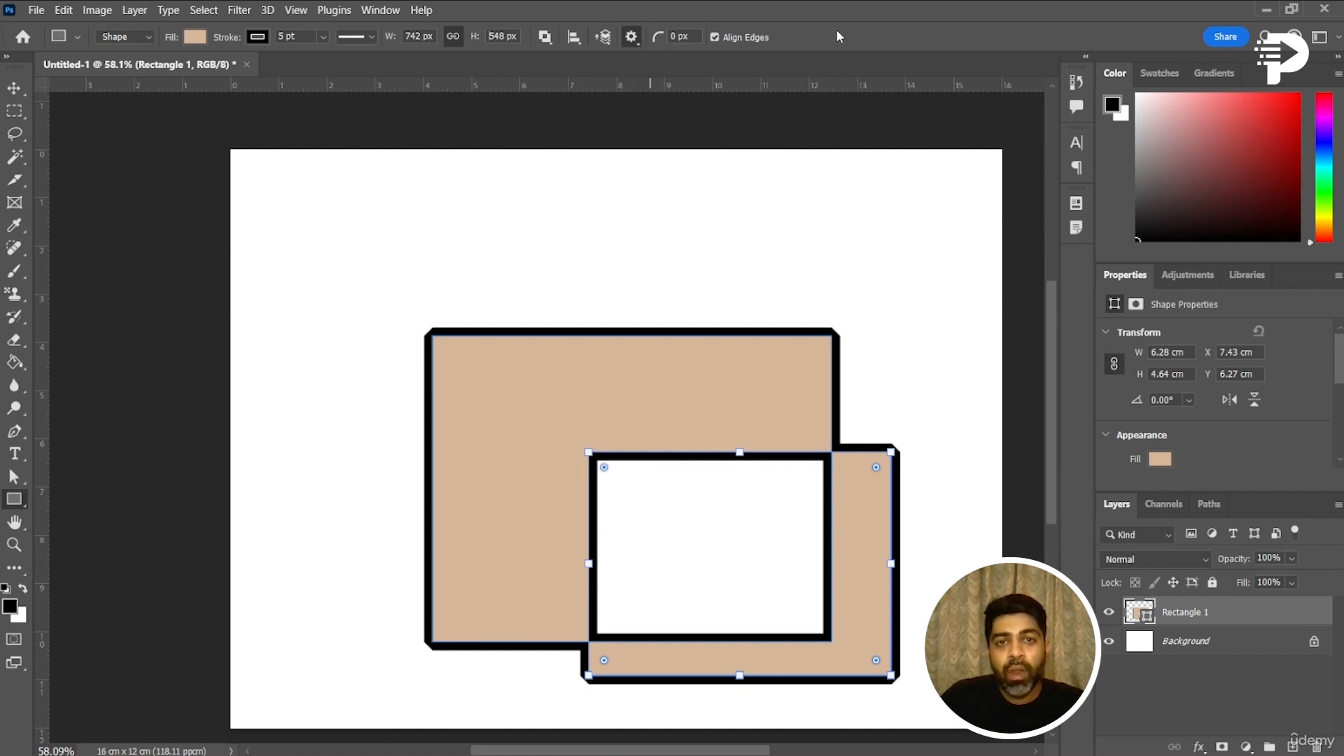
- Try rounding all corners of the combined shape with its on-canvas radius handles, and strongly round only the upper-left corners
drag(657, 46, 717, 49)
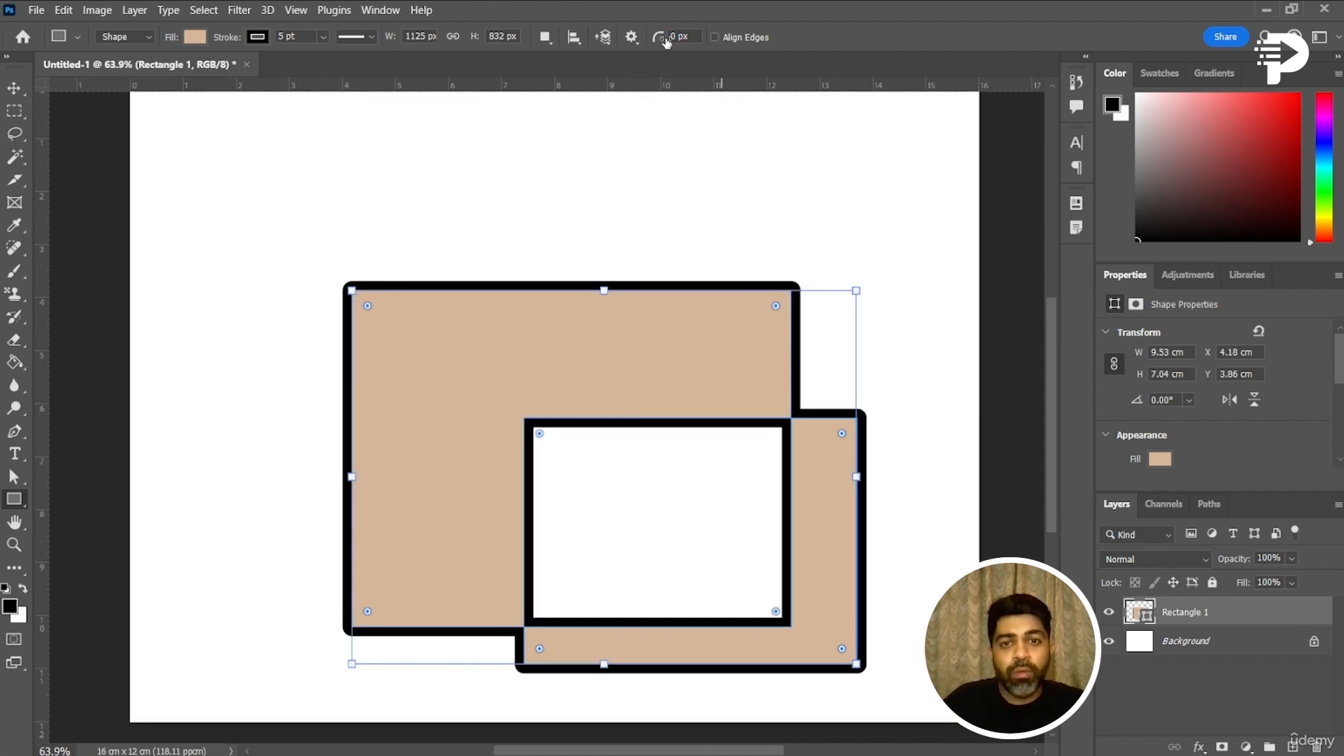
click(16, 89)
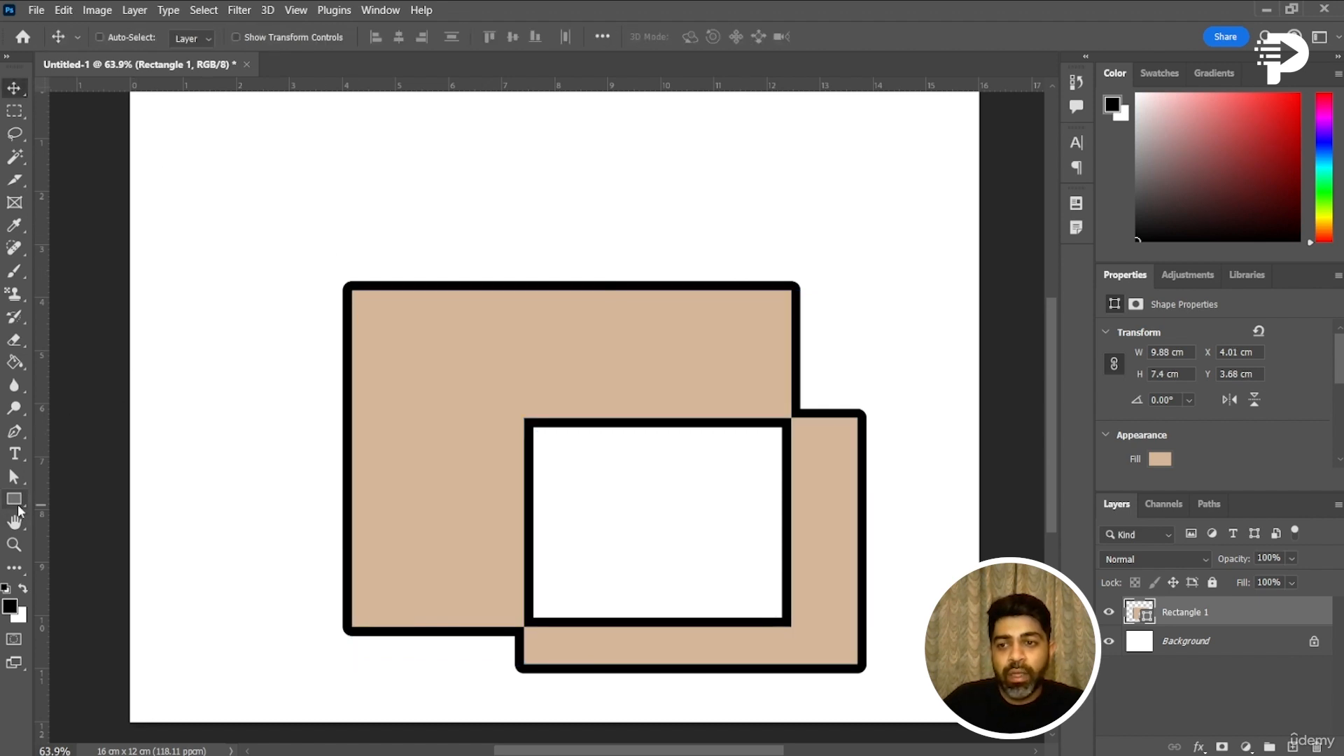
click(14, 499)
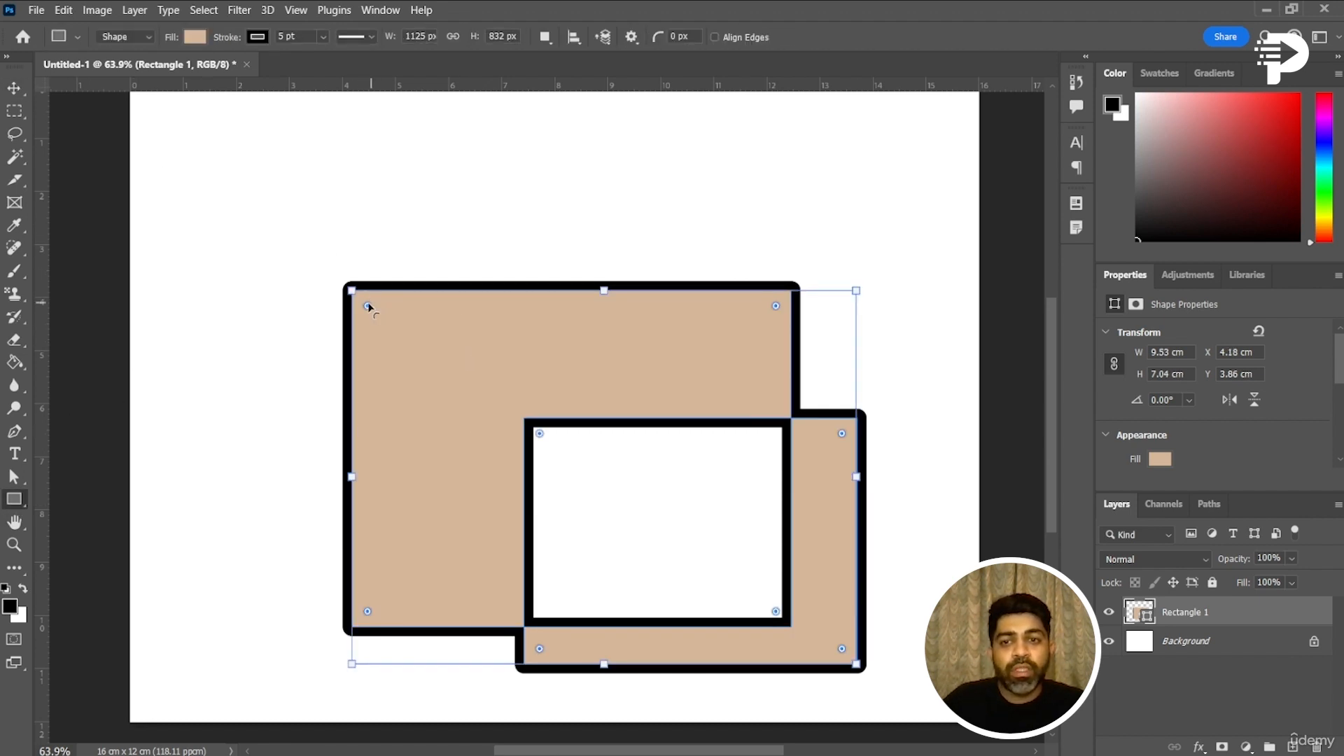
drag(368, 307, 414, 374)
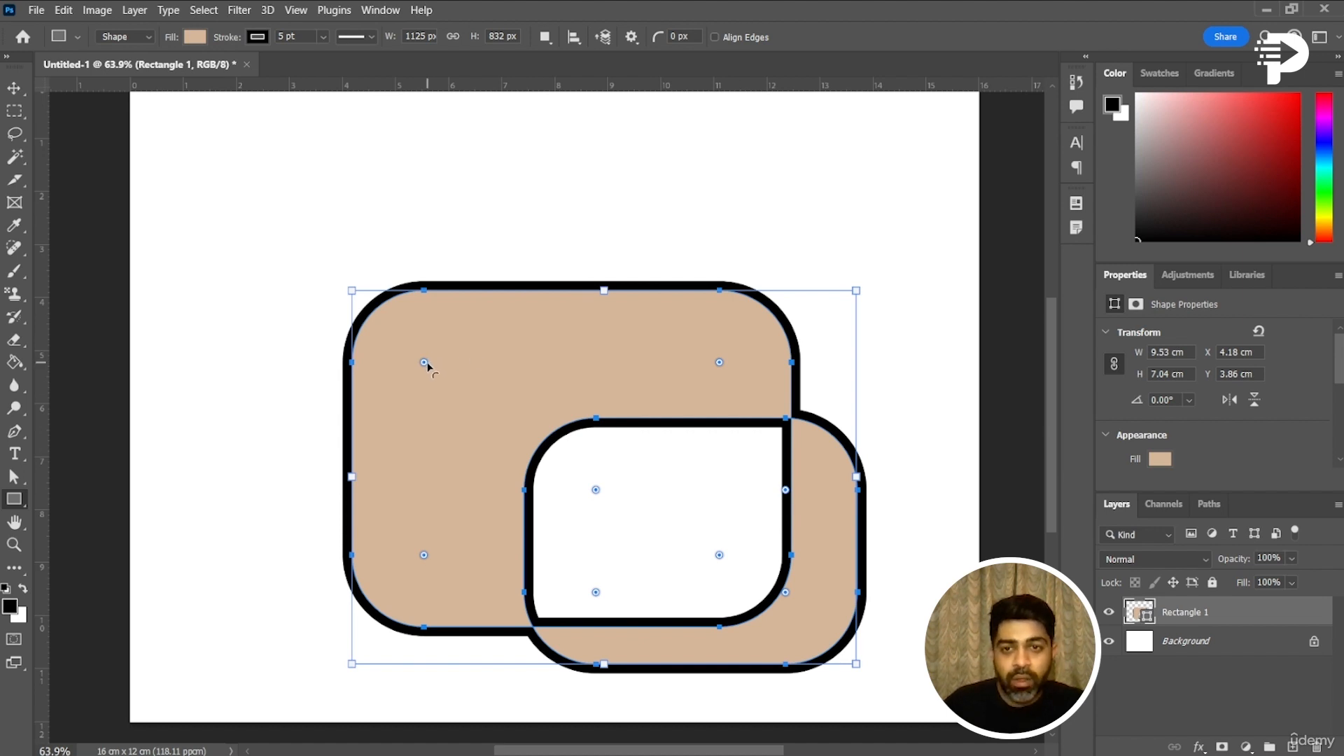
mouse_move(426, 363)
mouse_down()
mouse_move(384, 322)
mouse_move(484, 389)
mouse_move(471, 423)
mouse_move(408, 364)
mouse_up()
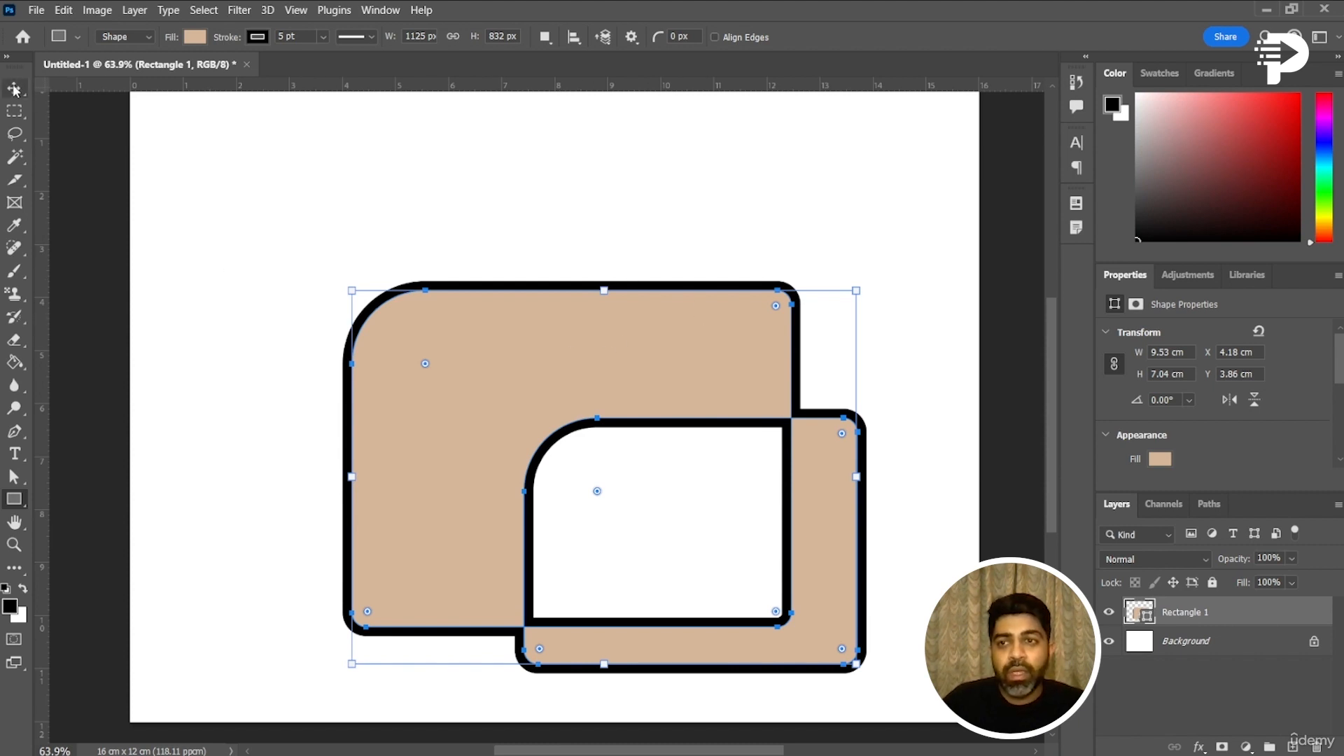
- Delete the Rectangle 1 layer
click(1233, 689)
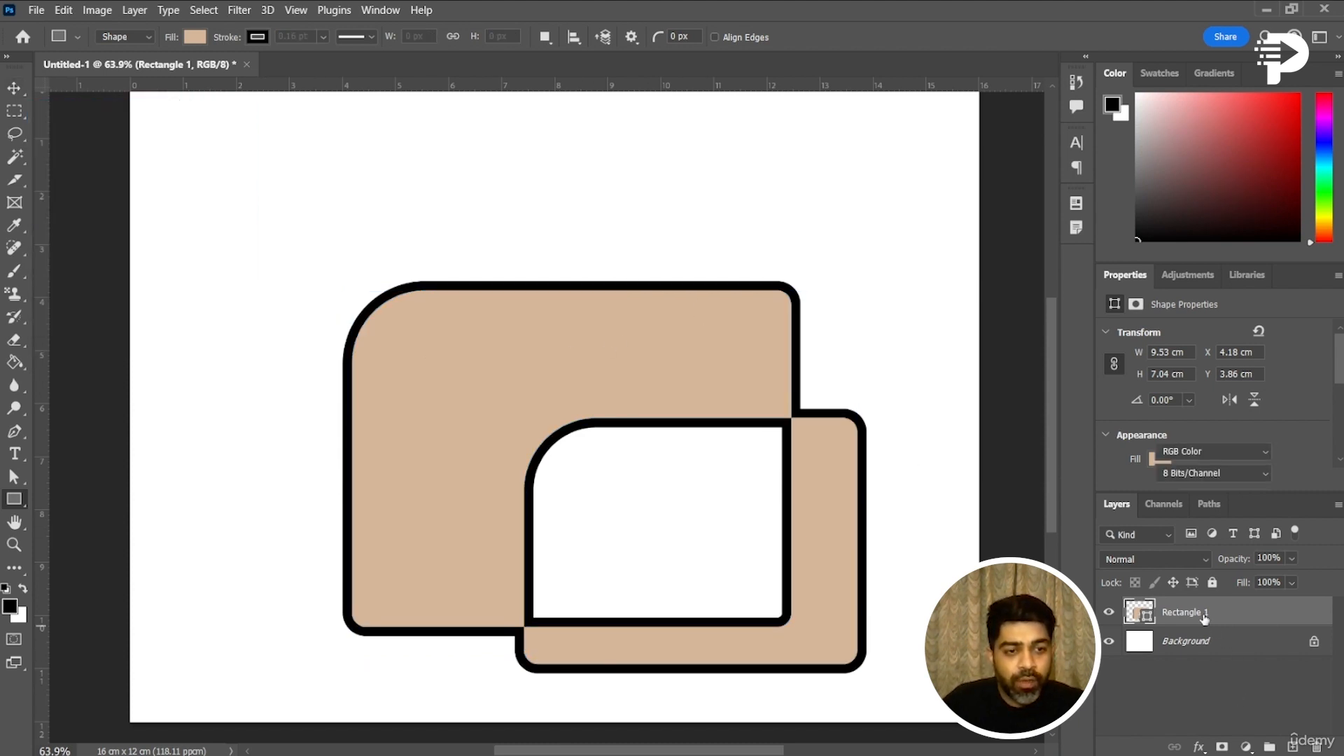
click(1314, 746)
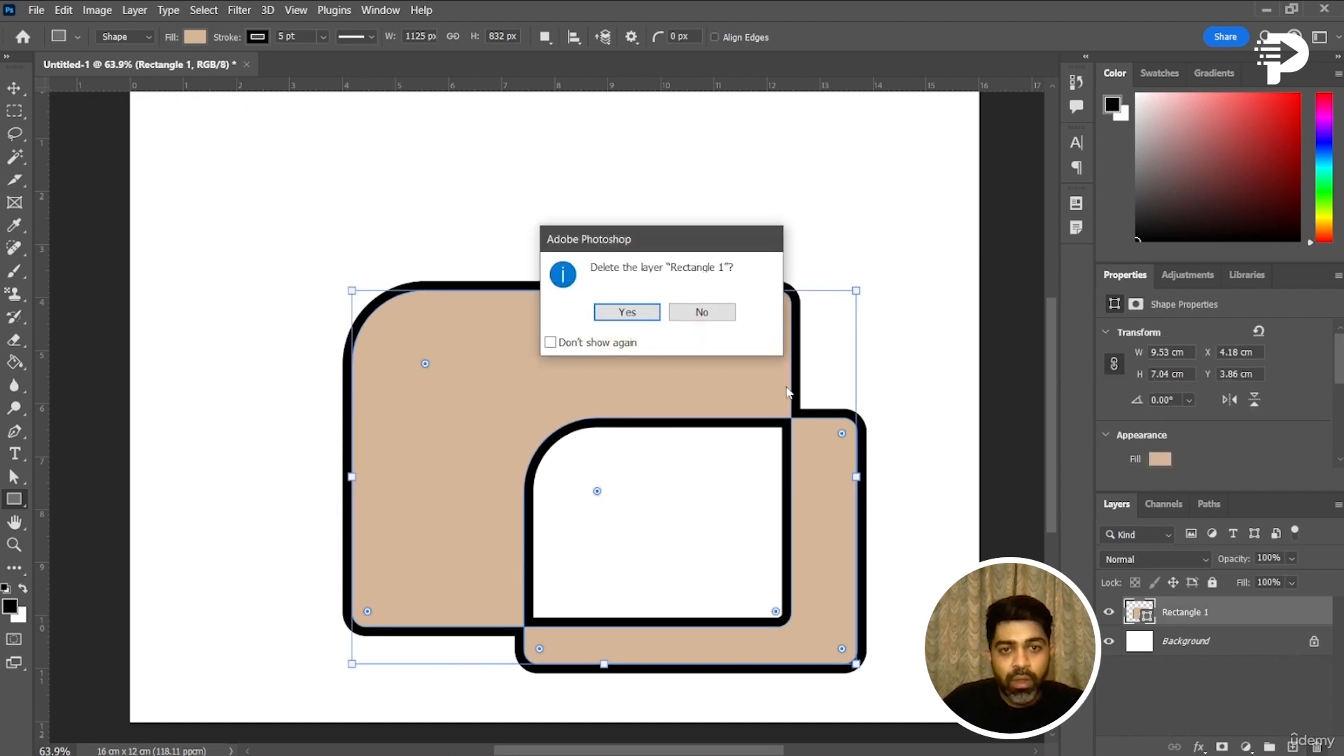
click(606, 316)
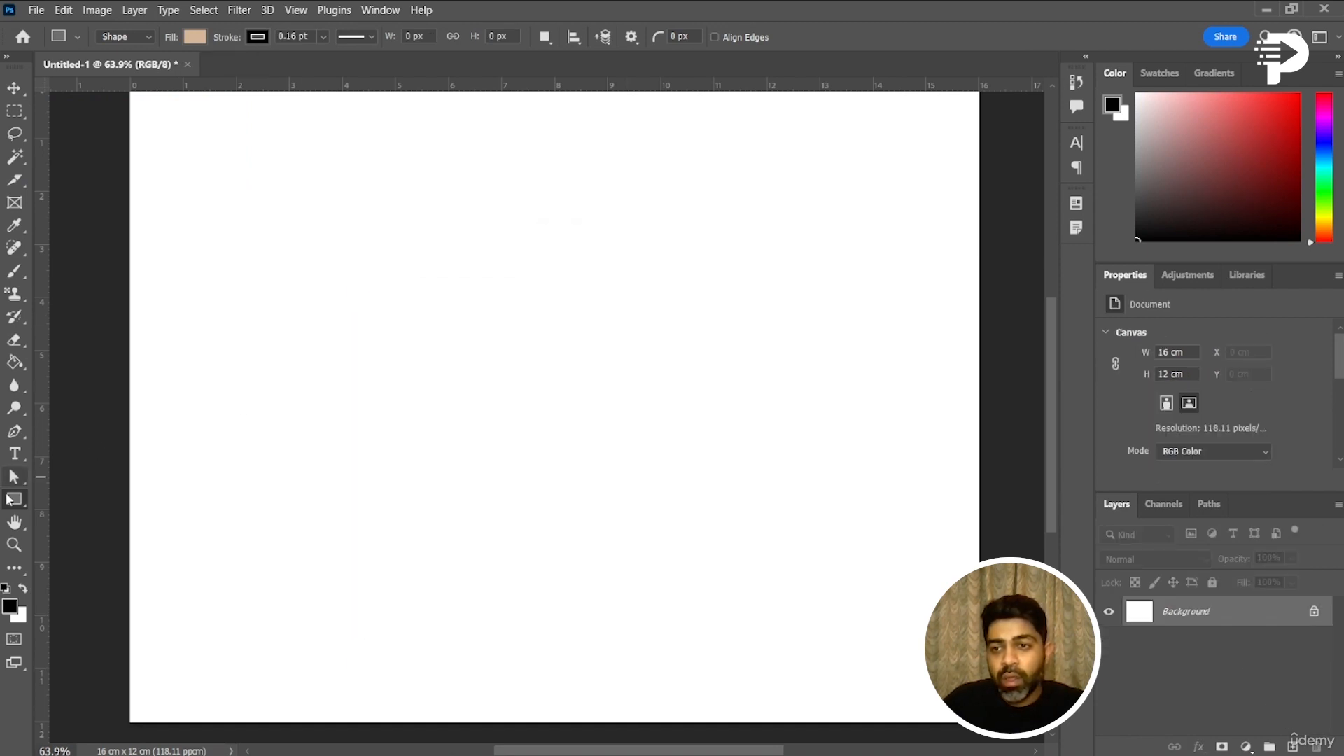
- Draw a circle about 868 px in diameter near the middle of the canvas with the Ellipse Tool
right_click(11, 498)
click(86, 515)
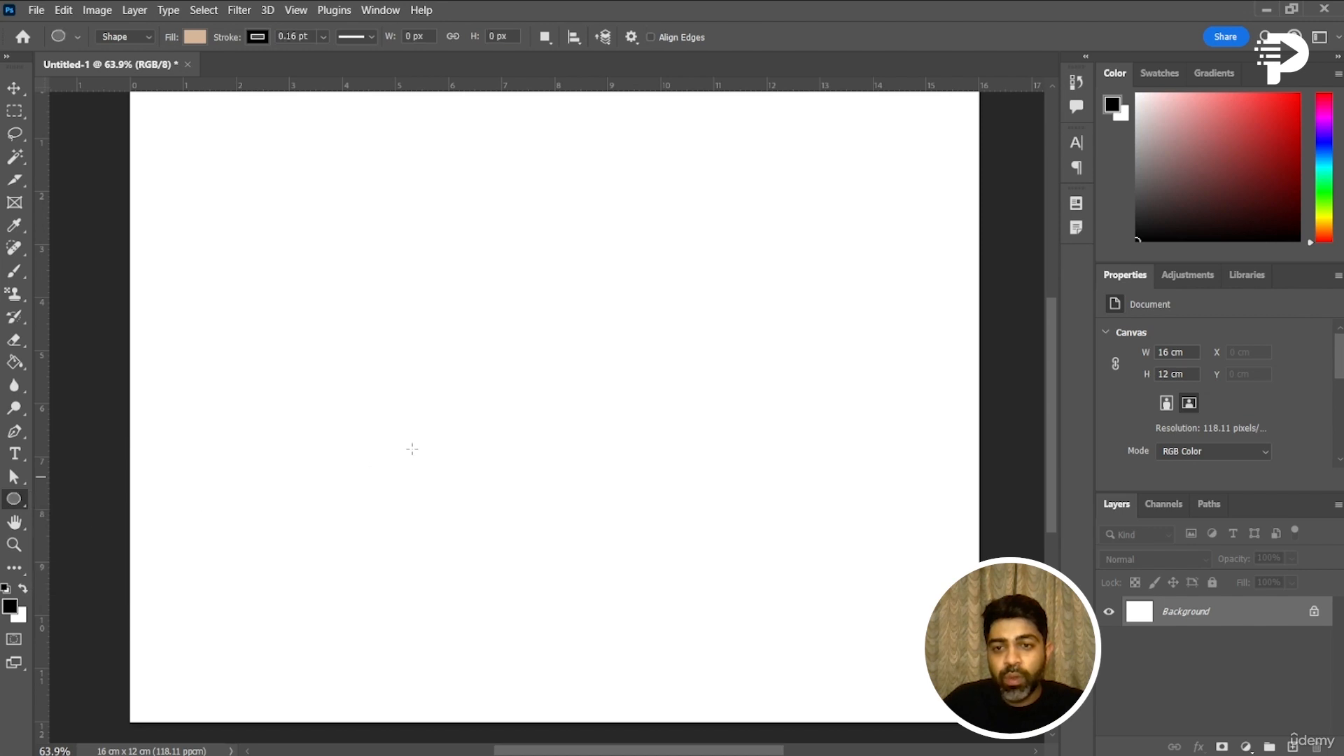
drag(351, 173, 758, 563)
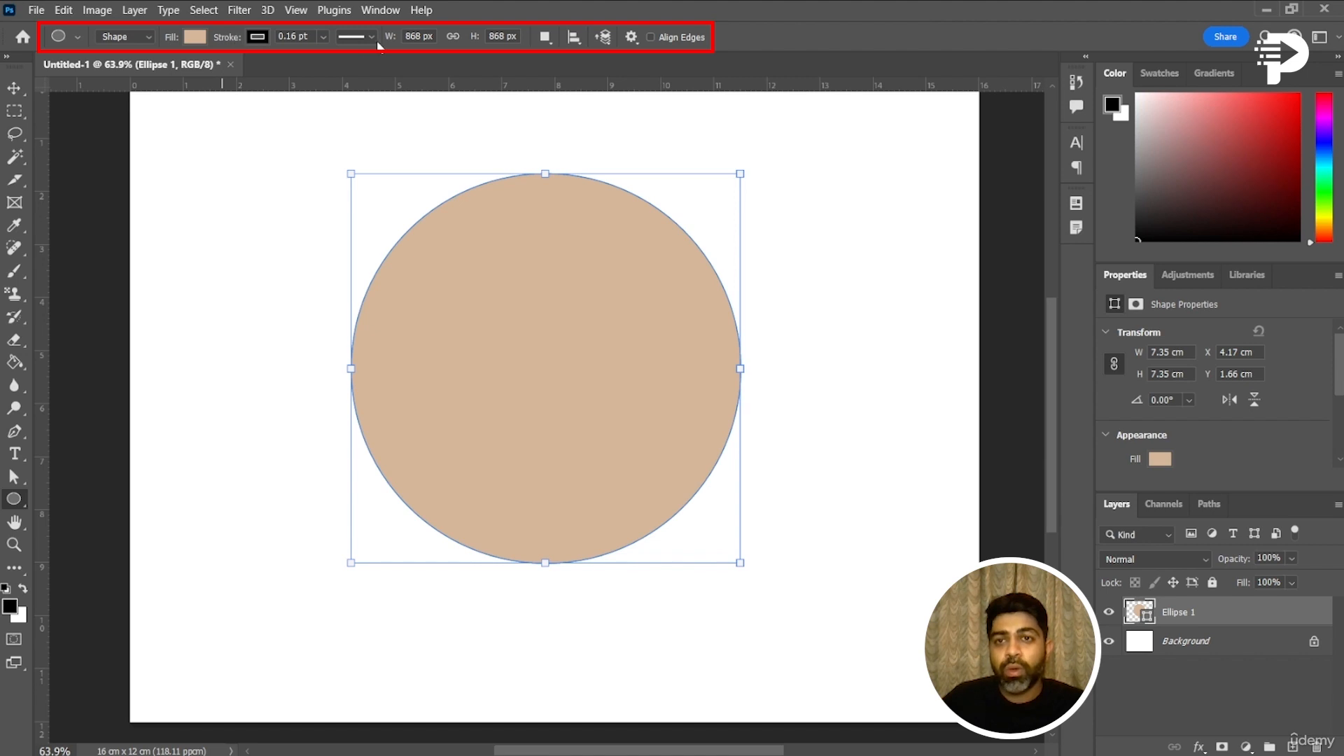
- Draw a triangle about 829 px wide and 718 px high overlapping the circle's lower-left part with the Triangle Tool
right_click(24, 498)
click(96, 530)
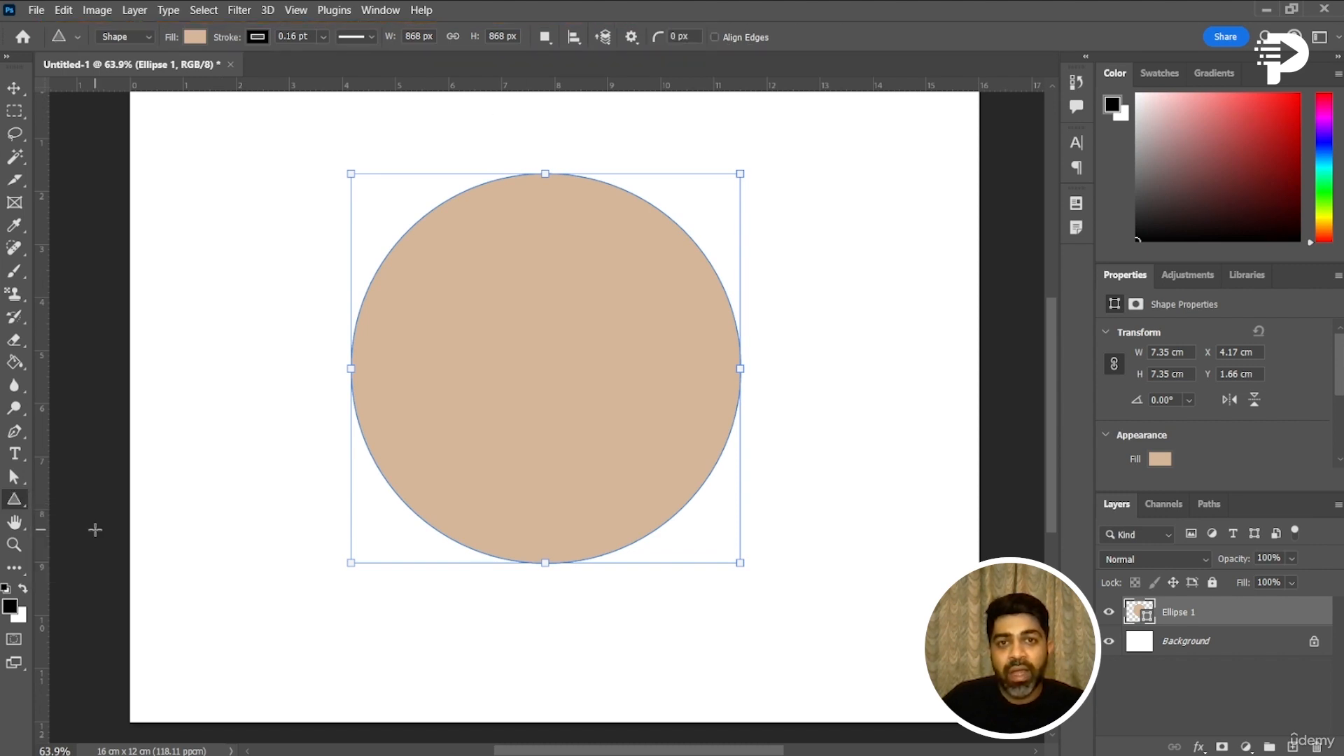
drag(232, 235, 817, 664)
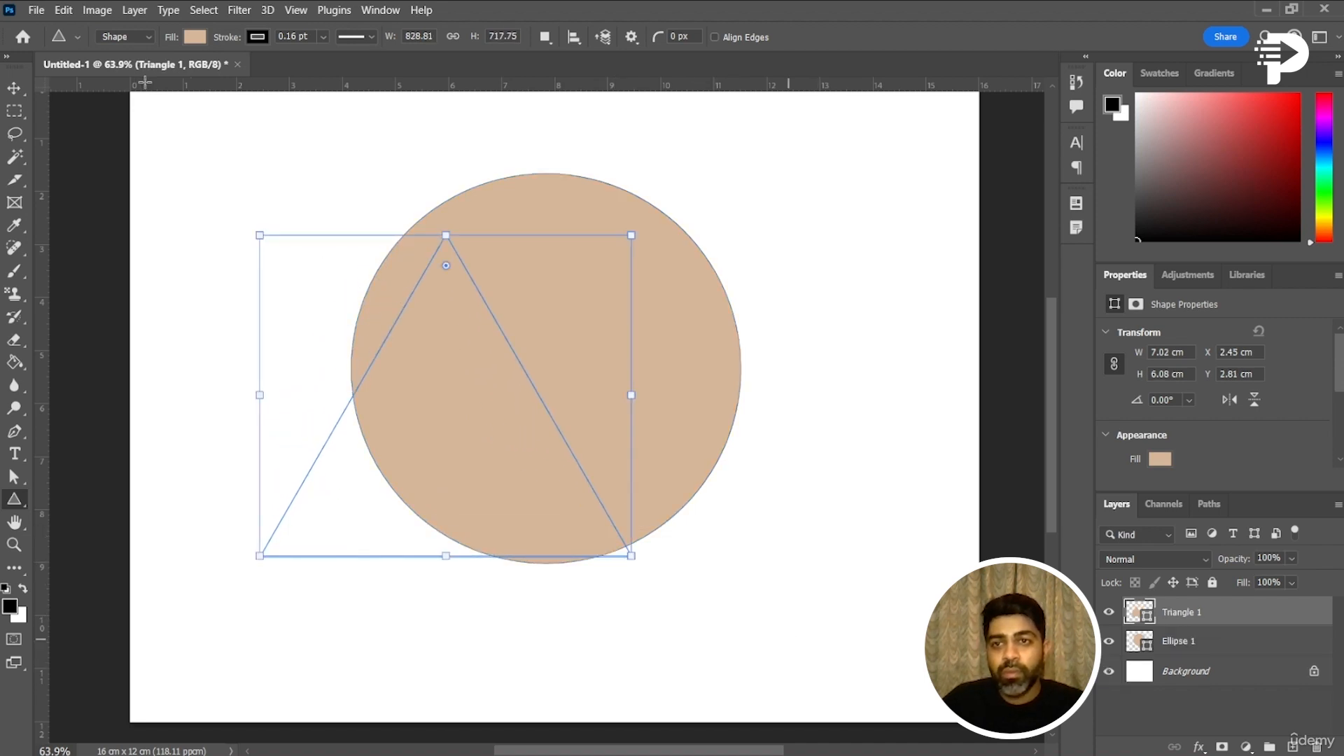
- Set the triangle's fill to black
click(198, 40)
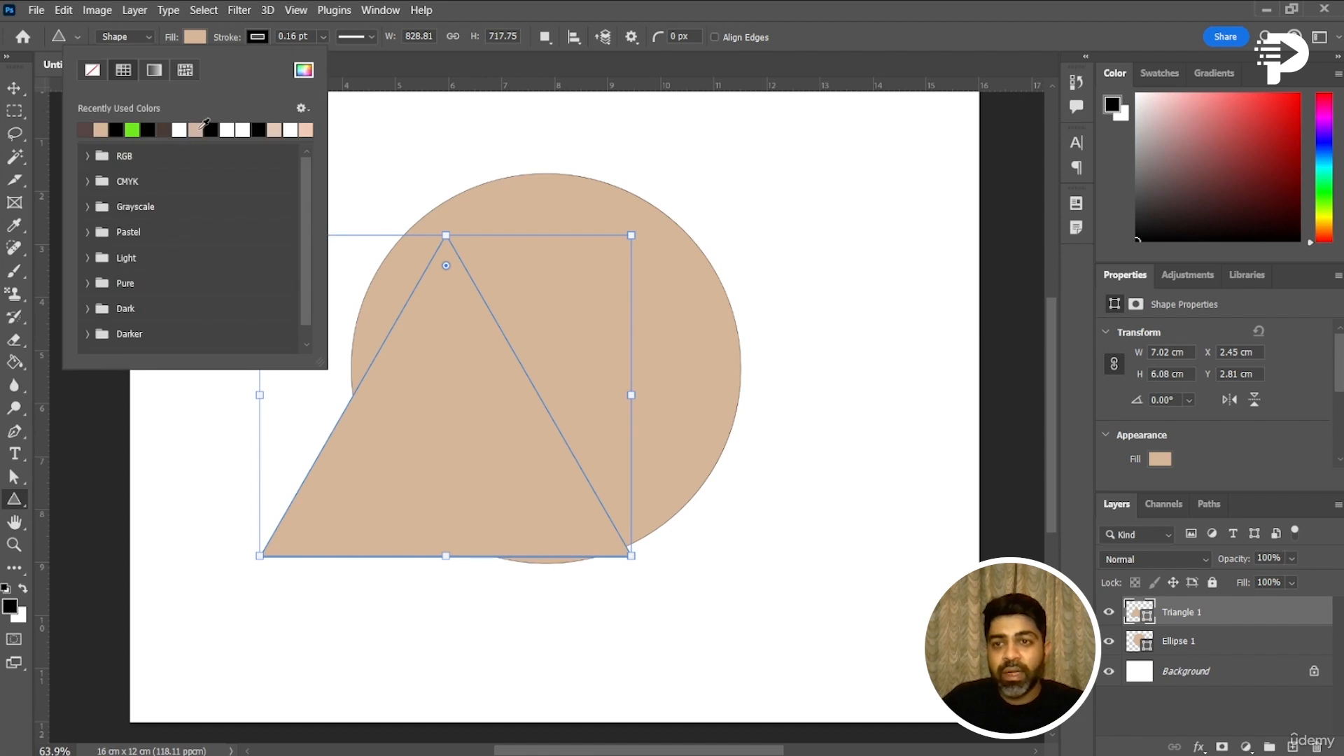
click(261, 129)
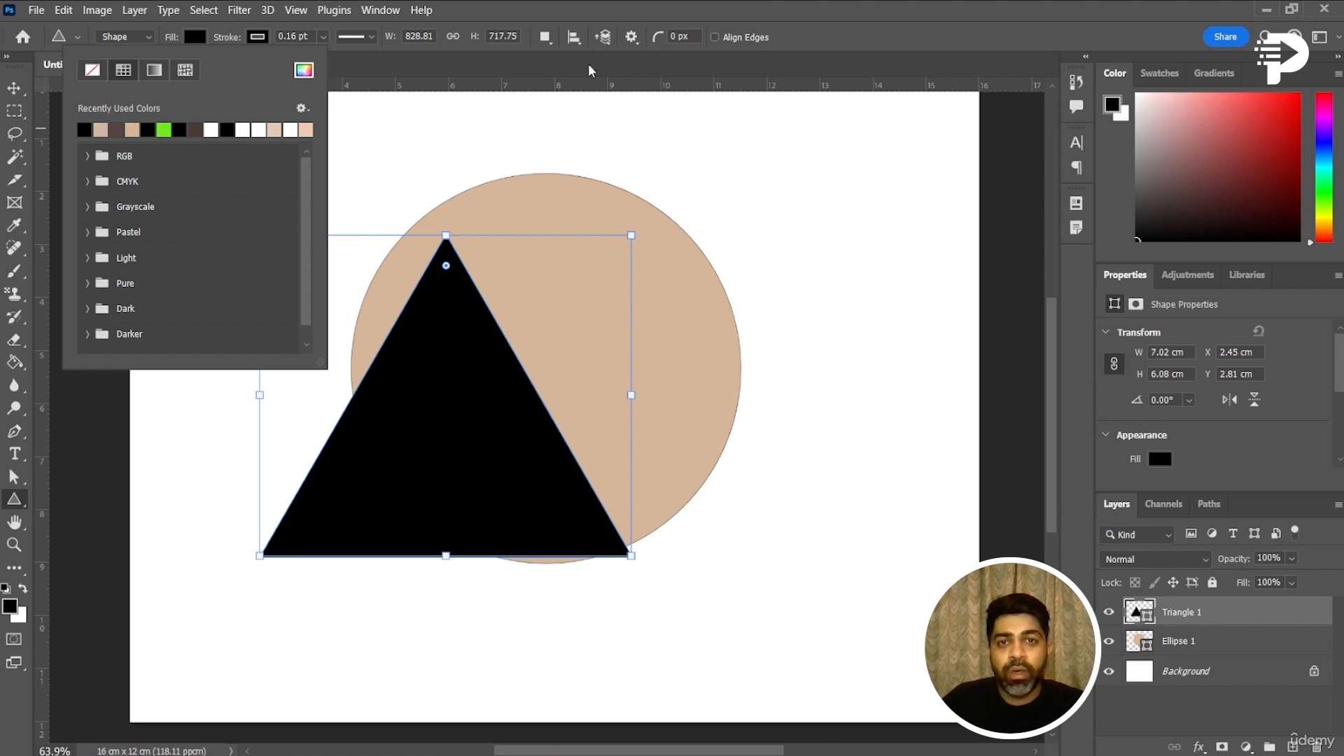
click(672, 37)
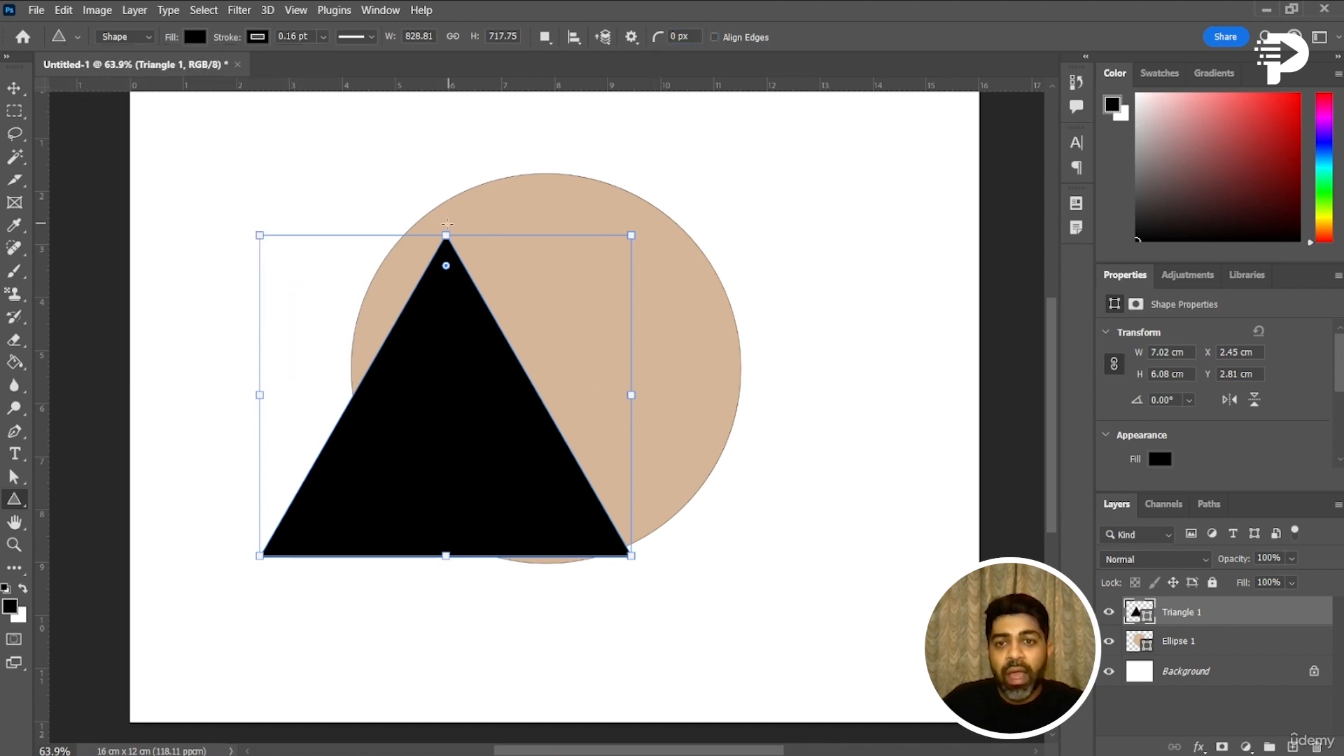
- Round the black triangle's corners until the shape is about 693 px wide and 625 px high
drag(448, 270, 446, 372)
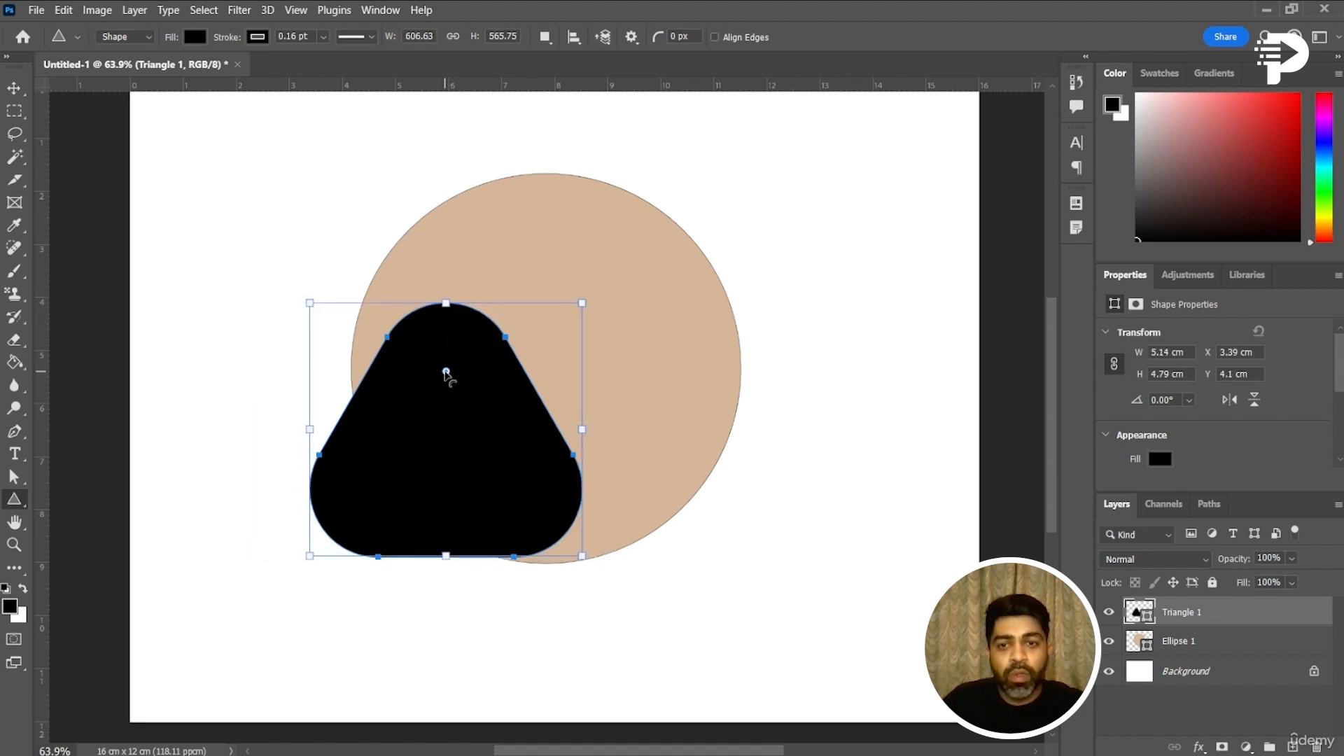
drag(446, 373, 446, 320)
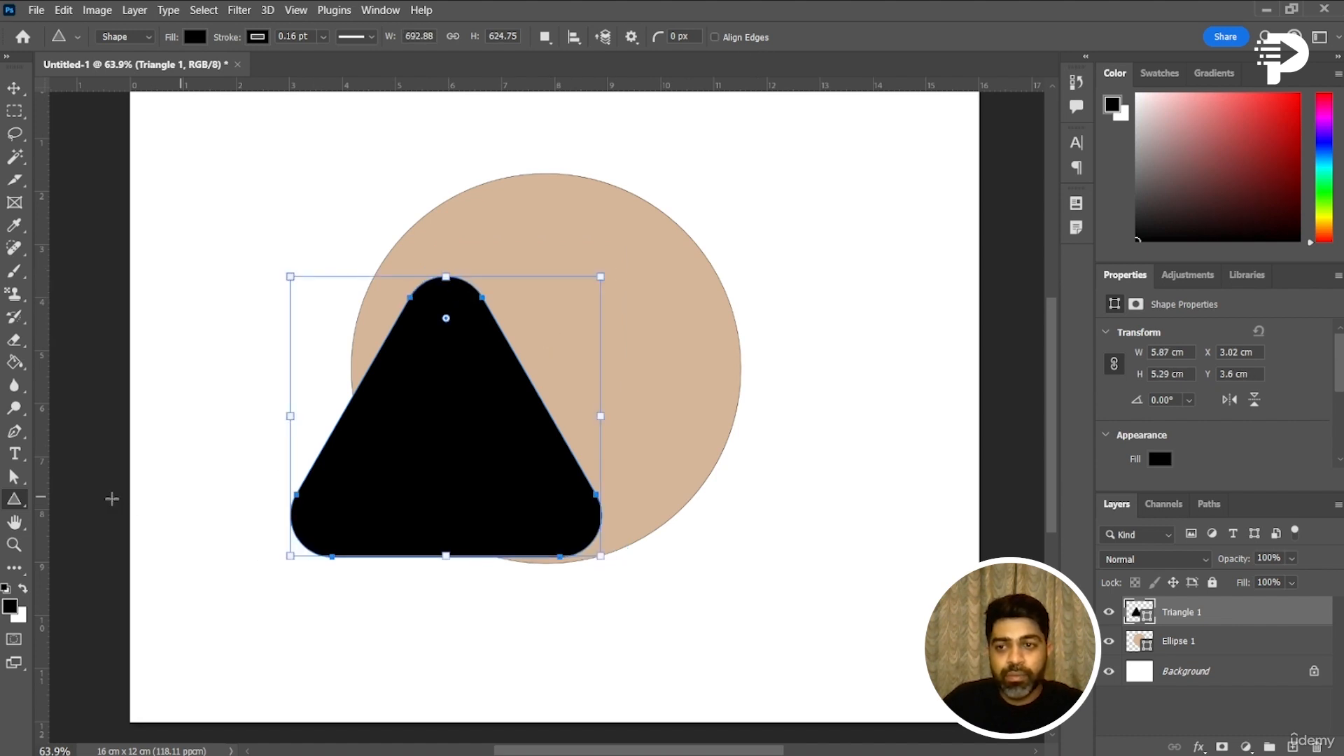
- Draw a five-sided polygon about 363 px wide and 346 px high in the canvas's upper-right area with the Polygon Tool
right_click(25, 505)
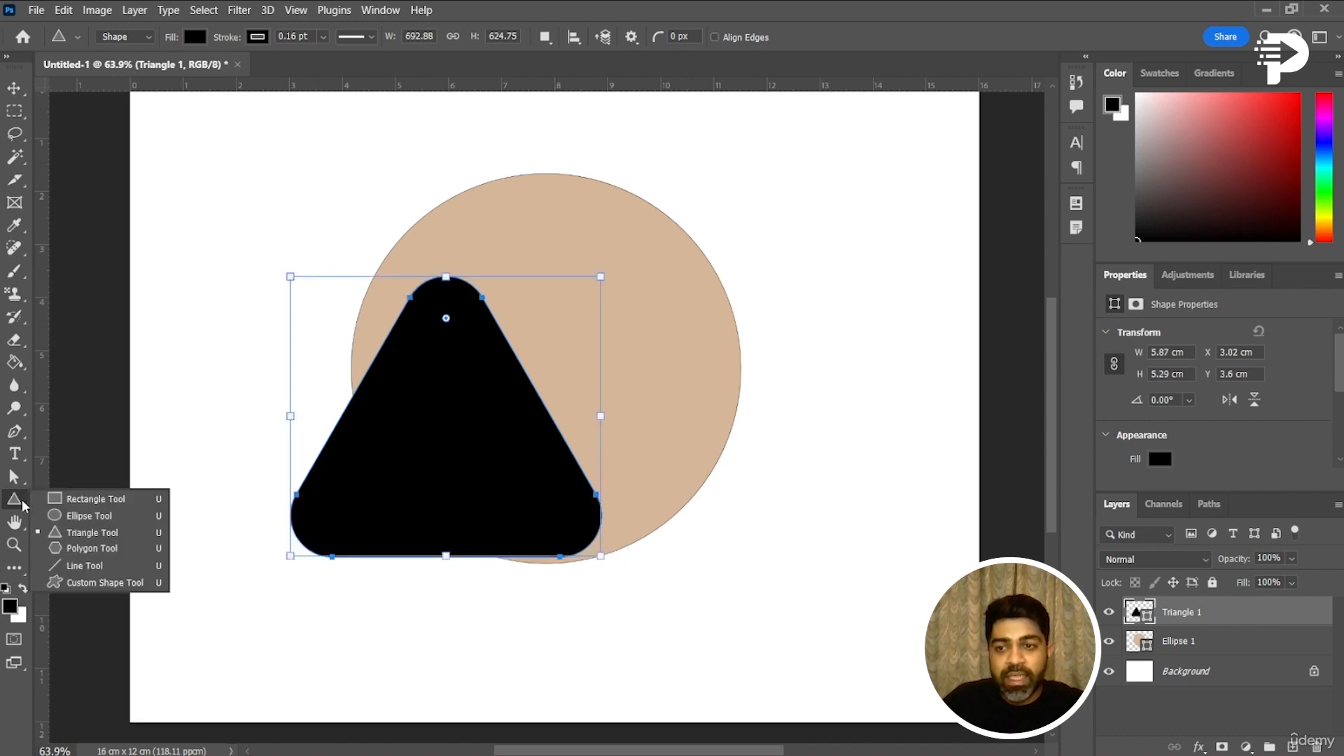
click(105, 548)
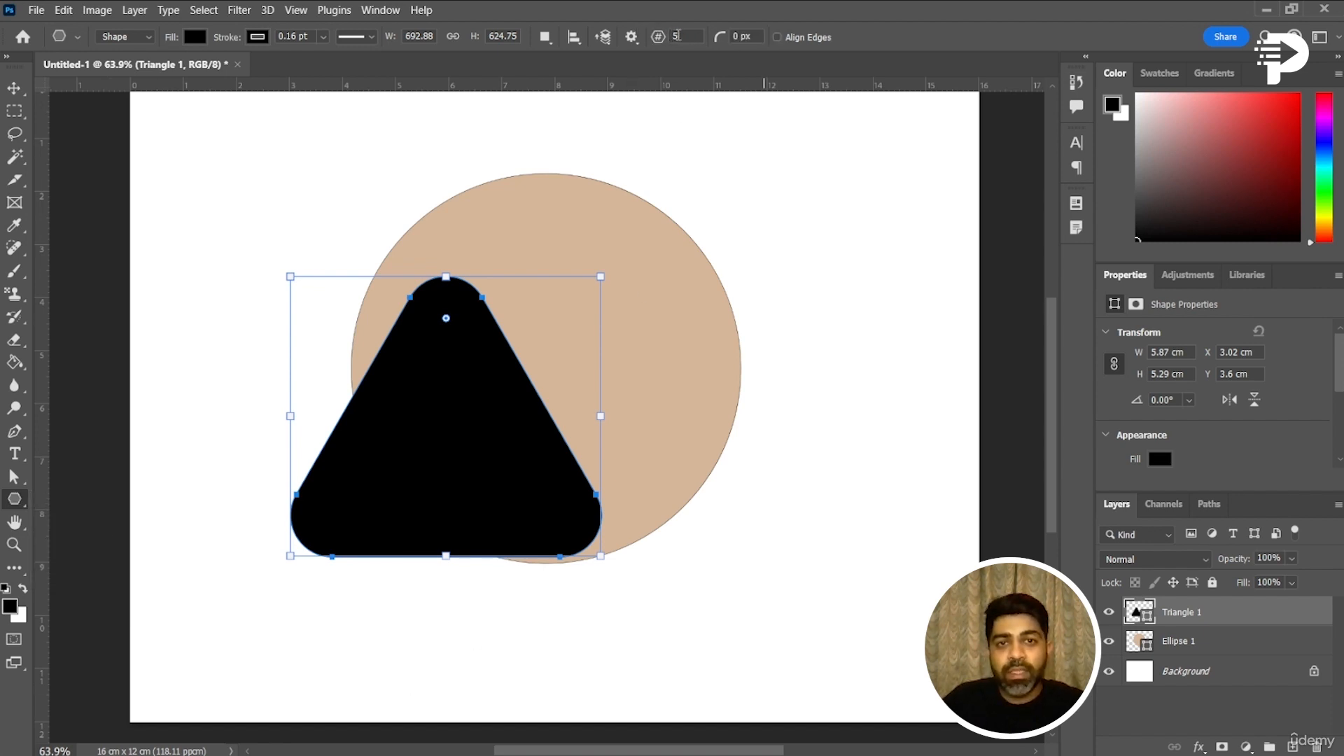
double_click(674, 37)
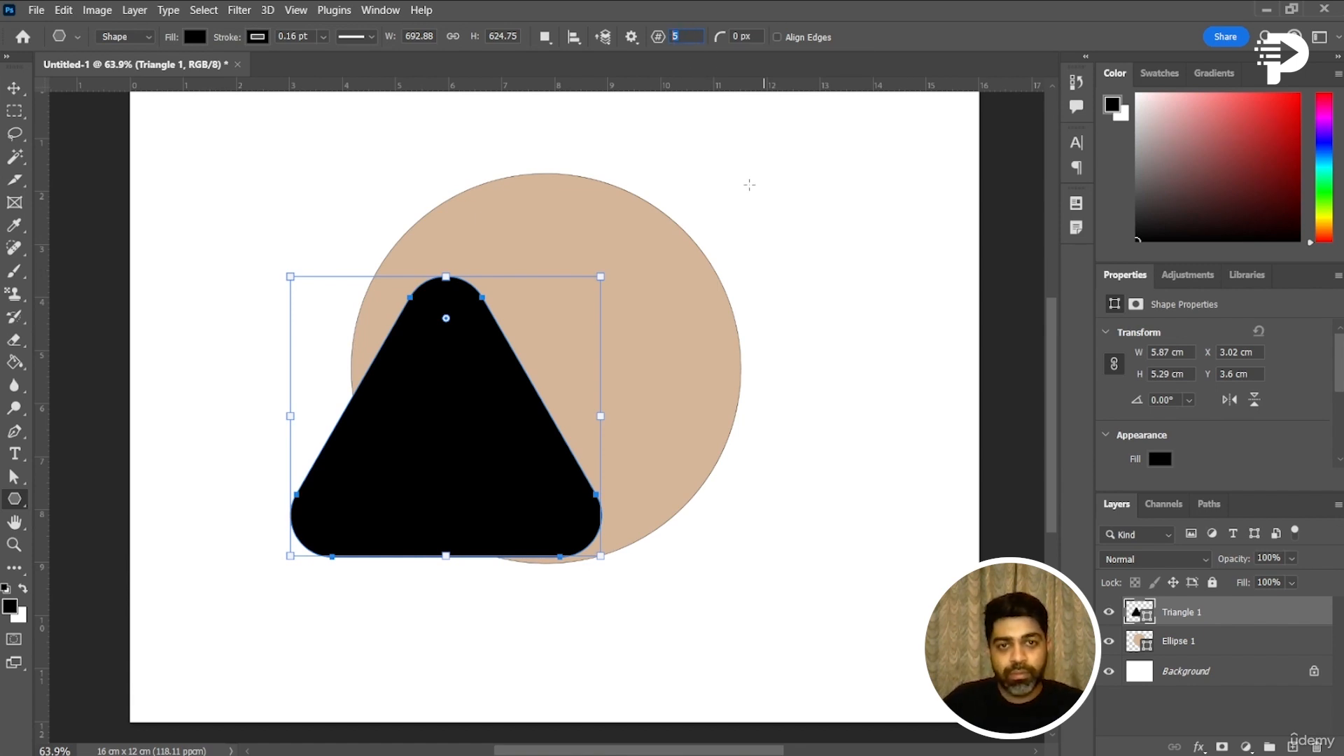
drag(740, 140, 909, 378)
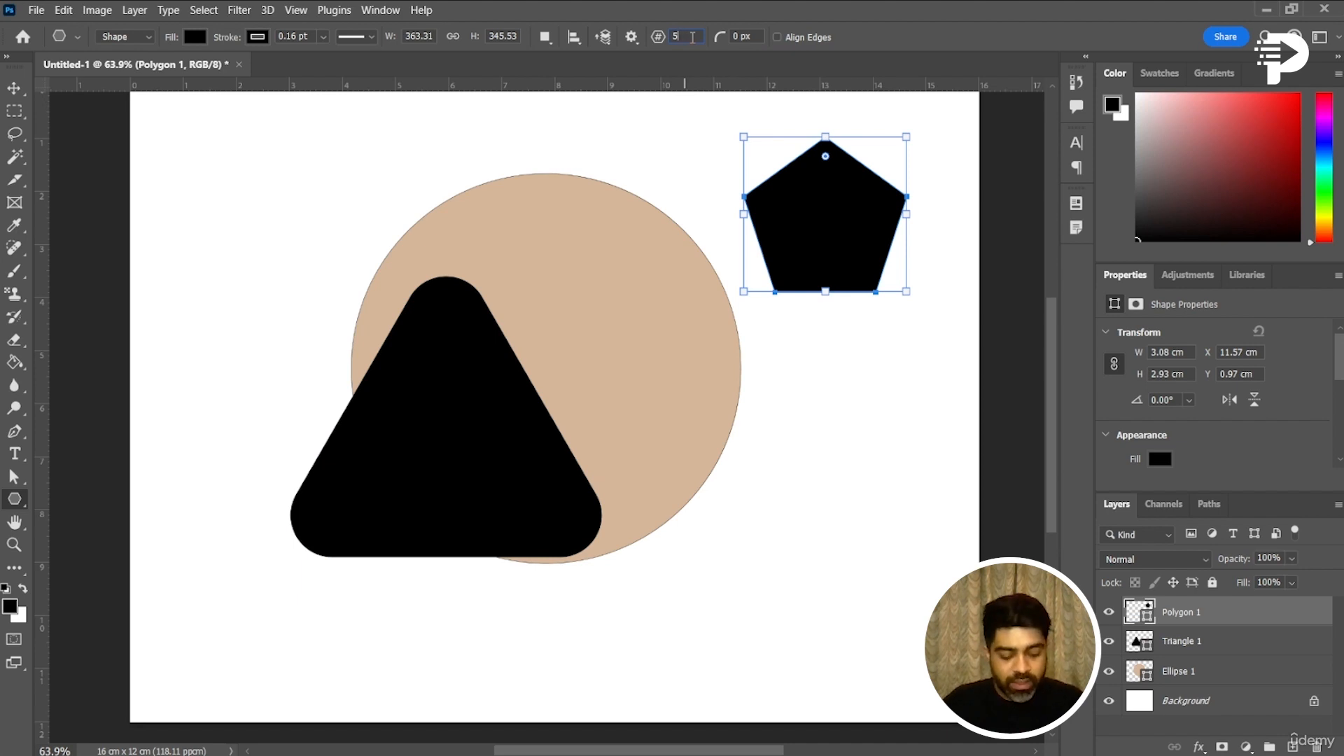
- Draw an eight-sided polygon about 298 px wide and high below the pentagon
text(8)
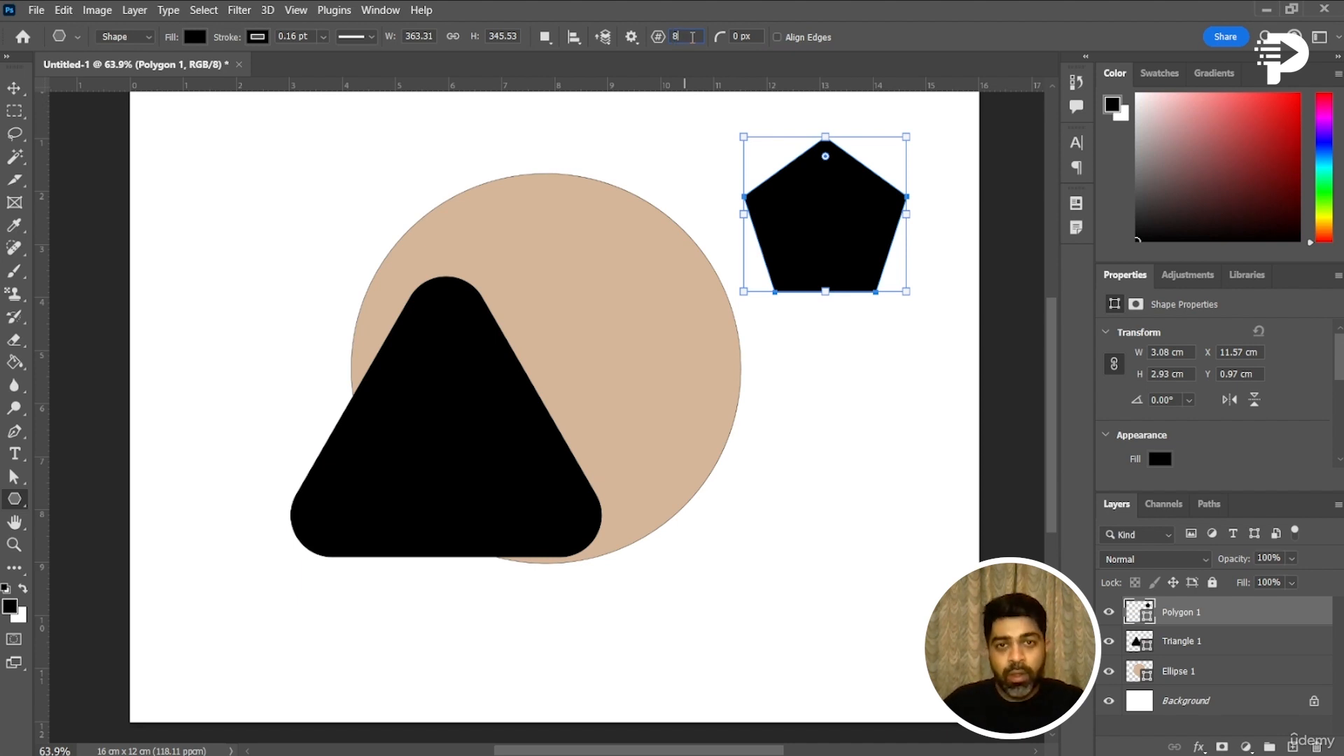
drag(780, 401, 923, 551)
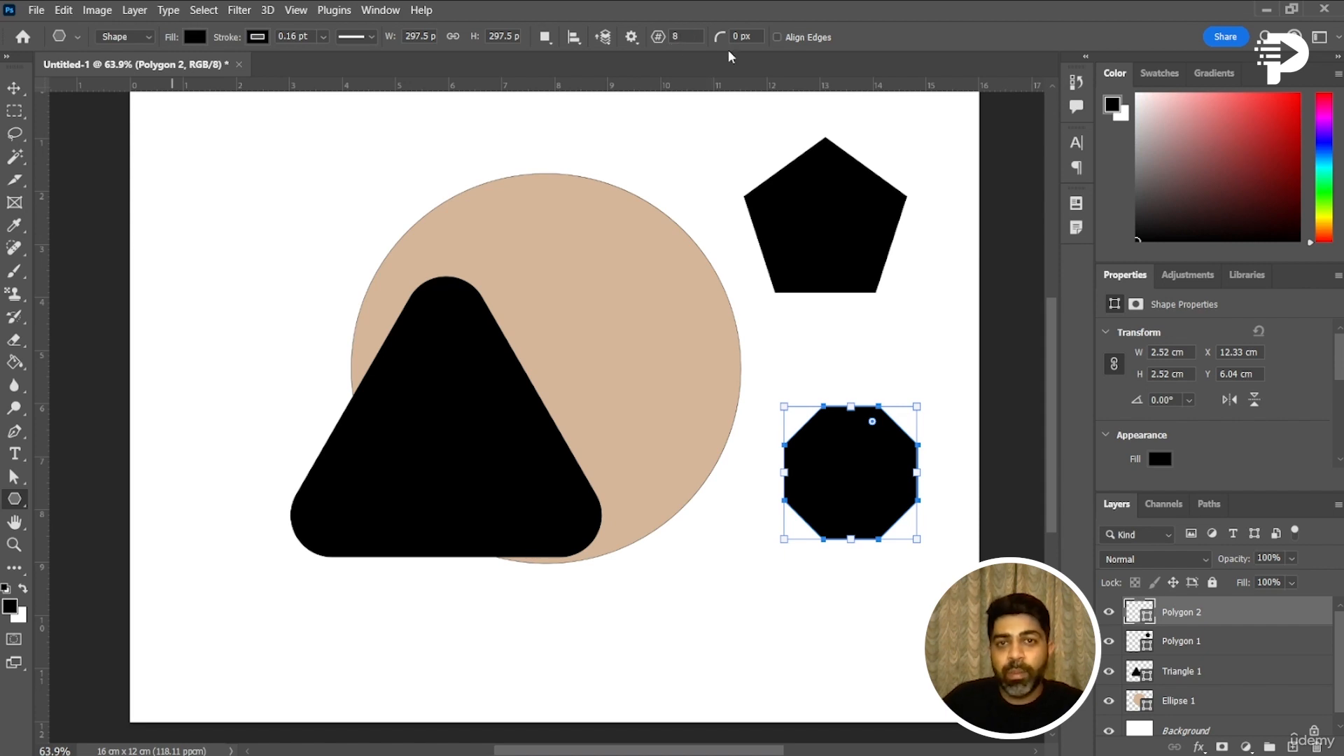
- Draw a horizontal line about 1389 px long beneath the shapes with the Line Tool
click(15, 499)
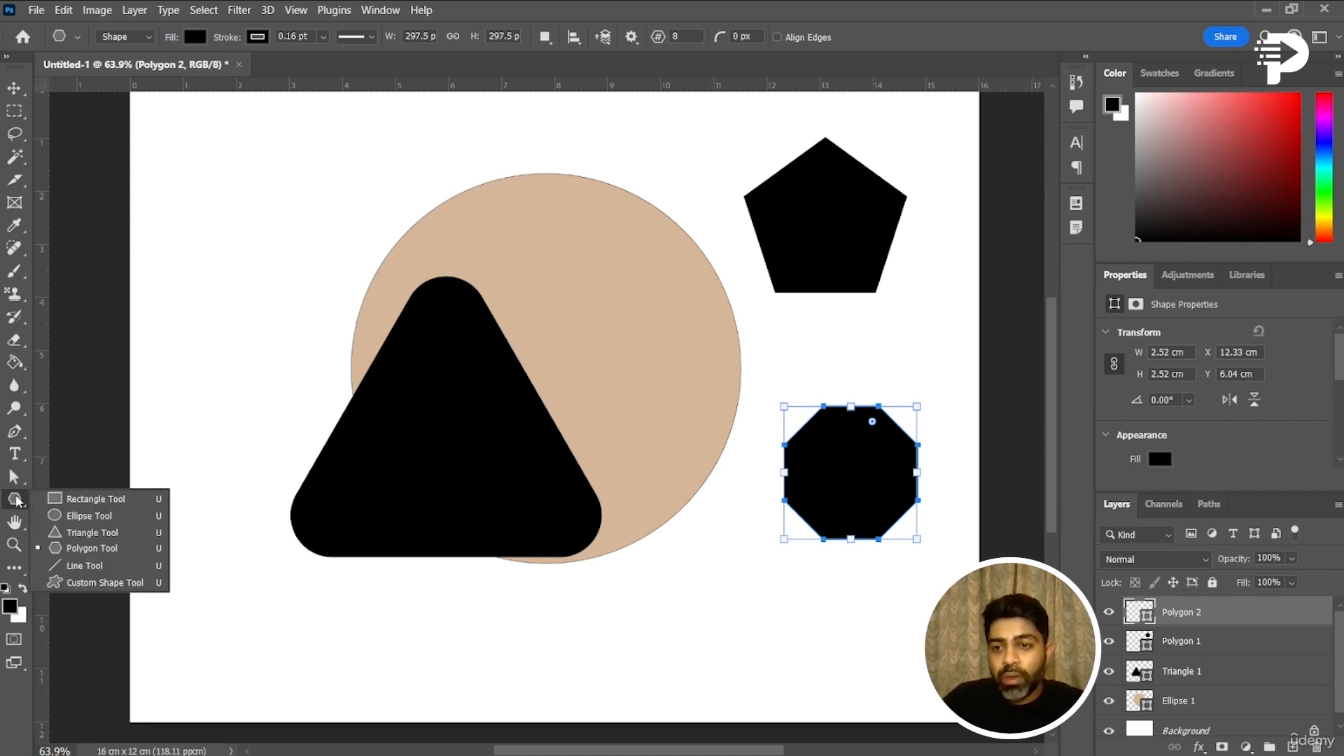
click(99, 566)
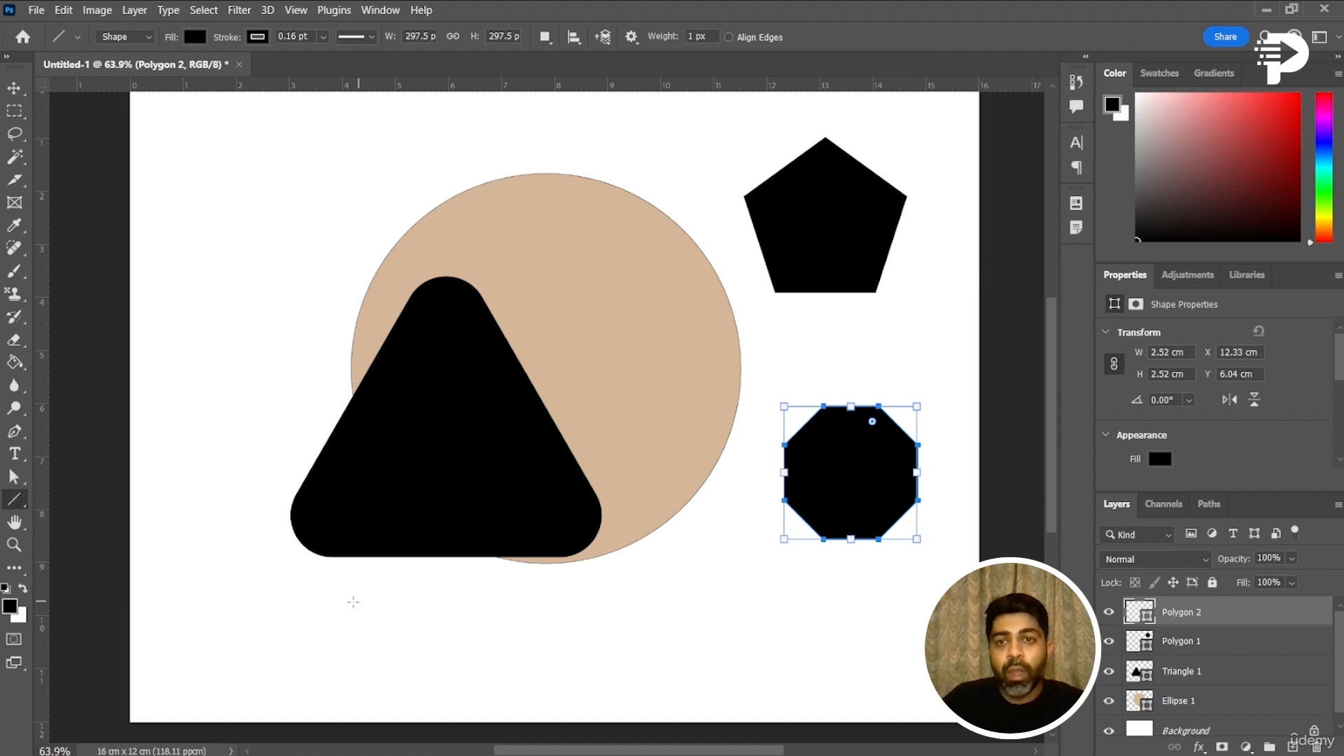
drag(241, 619, 241, 301)
drag(556, 449, 867, 637)
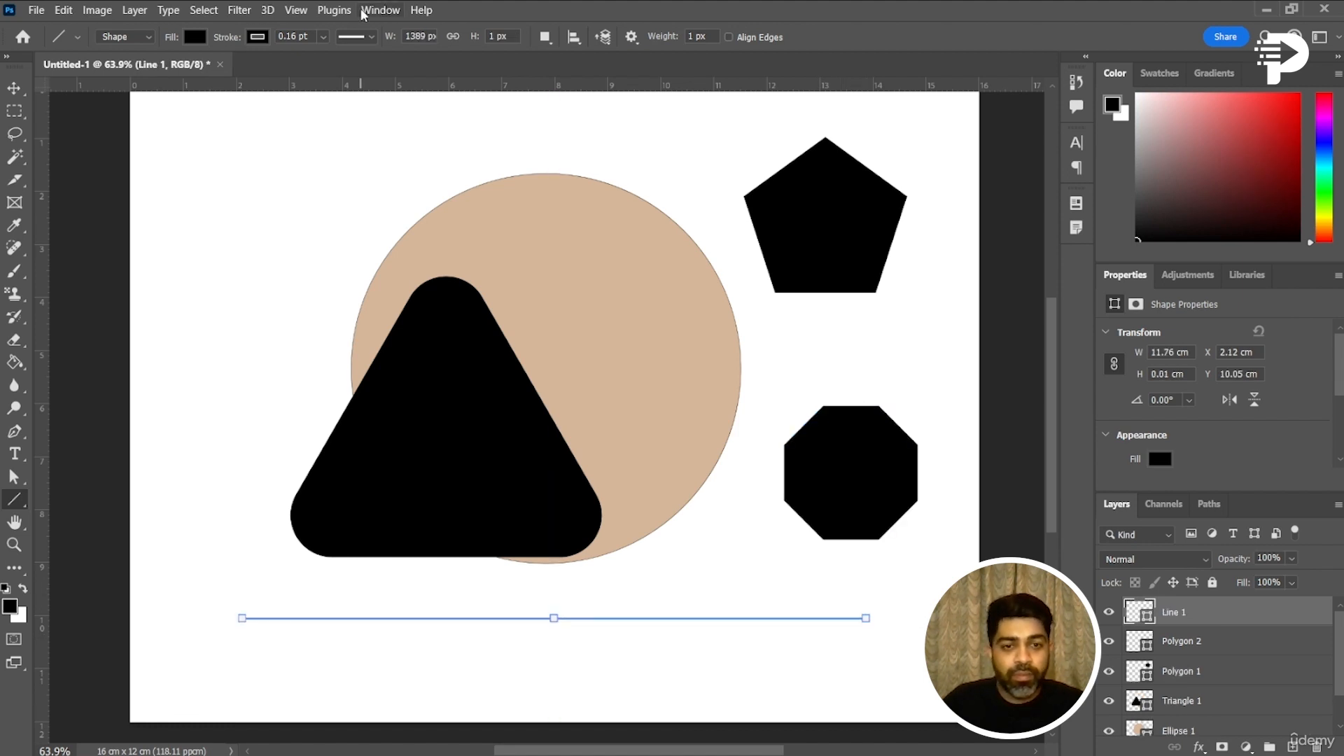
- Try to delete the two polygon layers together with the triangle and ellipse layers
click(1263, 642)
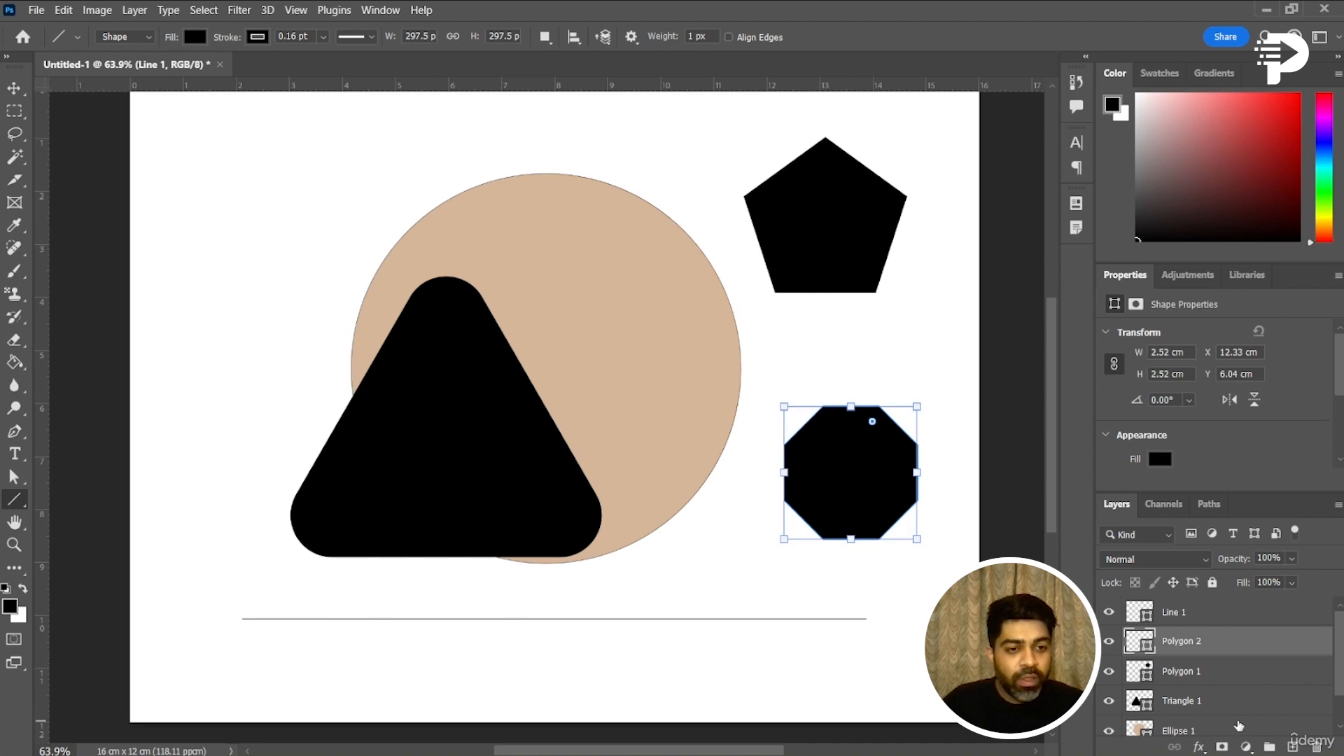
shift+click(1239, 726)
key(Delete)
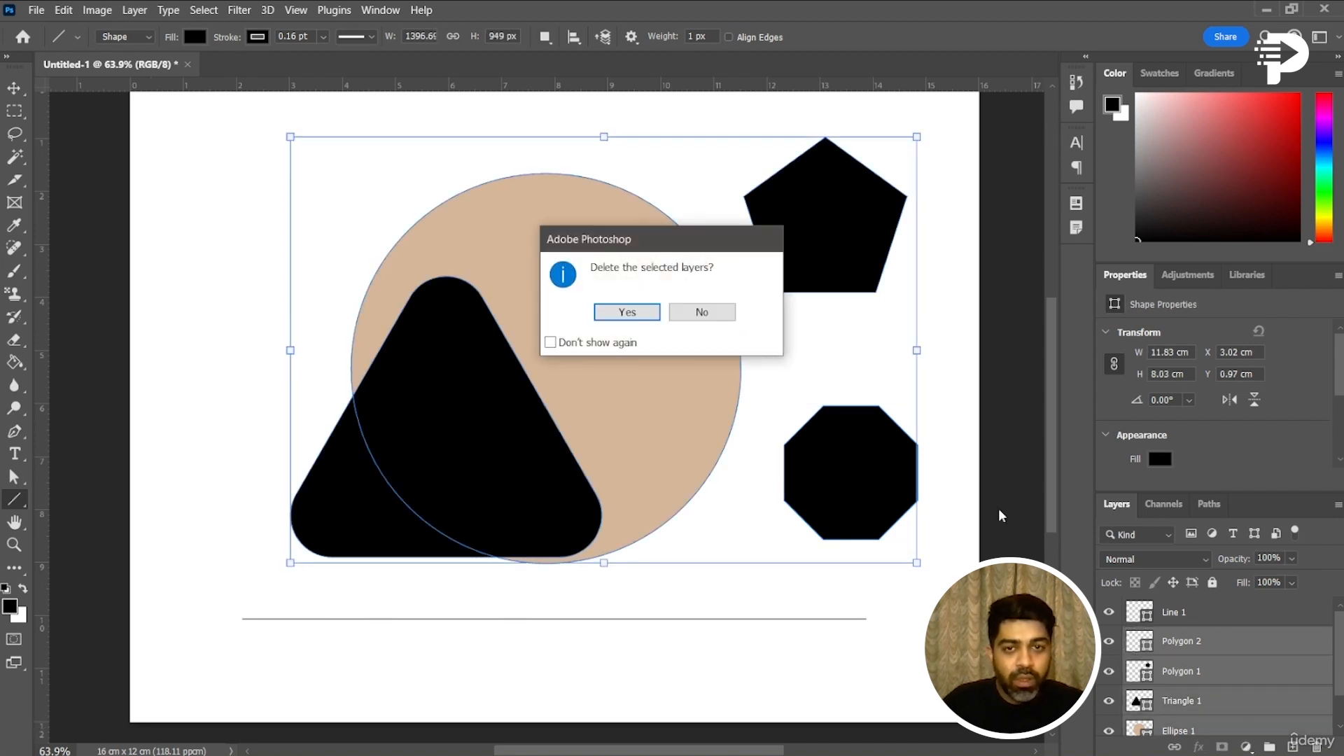
click(626, 310)
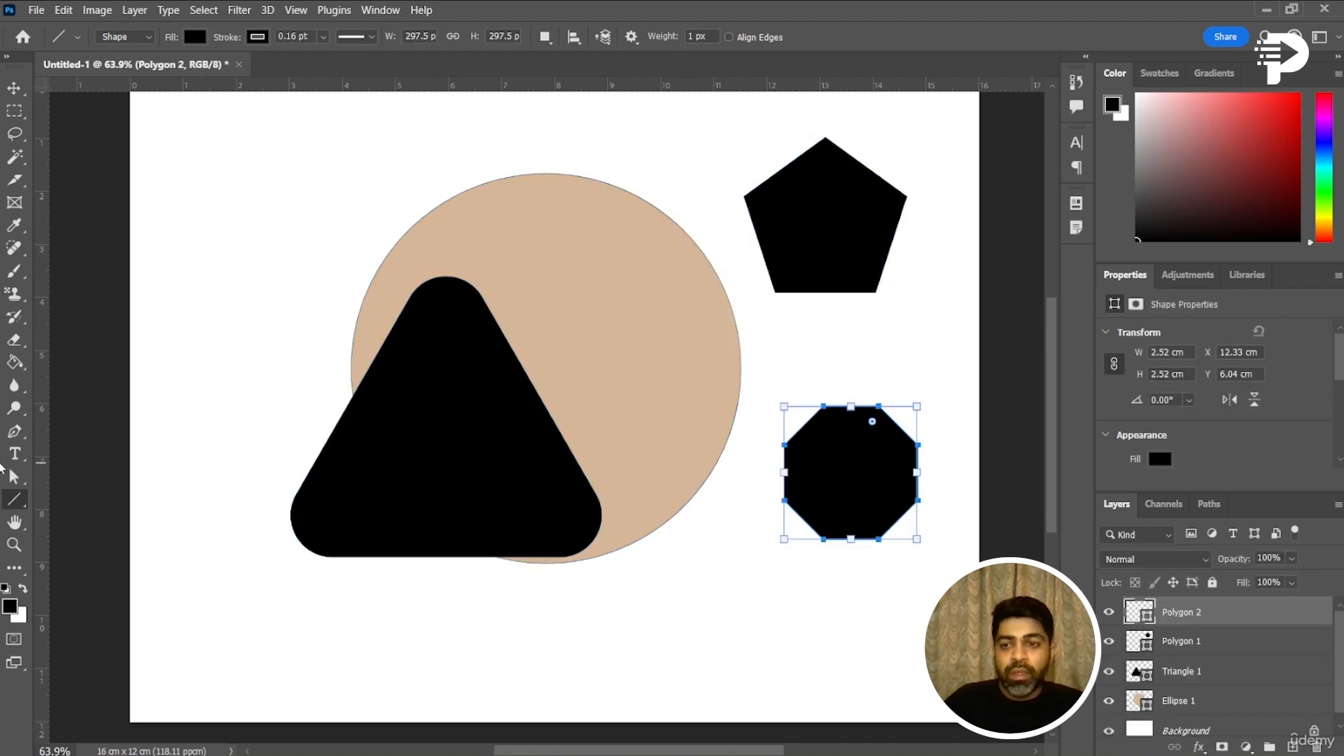
- Draw a horizontal line about 1588 px long beneath the shapes with the Line Tool and thicken its stroke to 6.64 pt
right_click(24, 503)
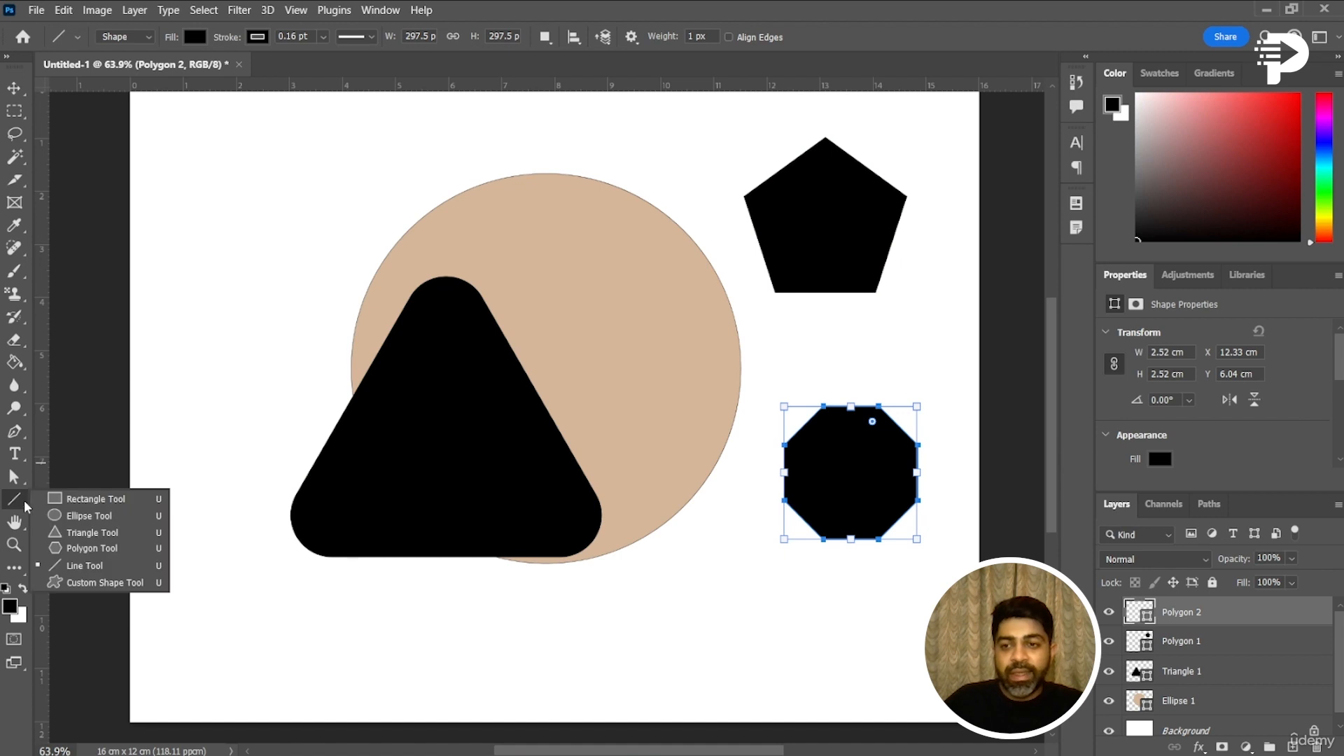
click(105, 568)
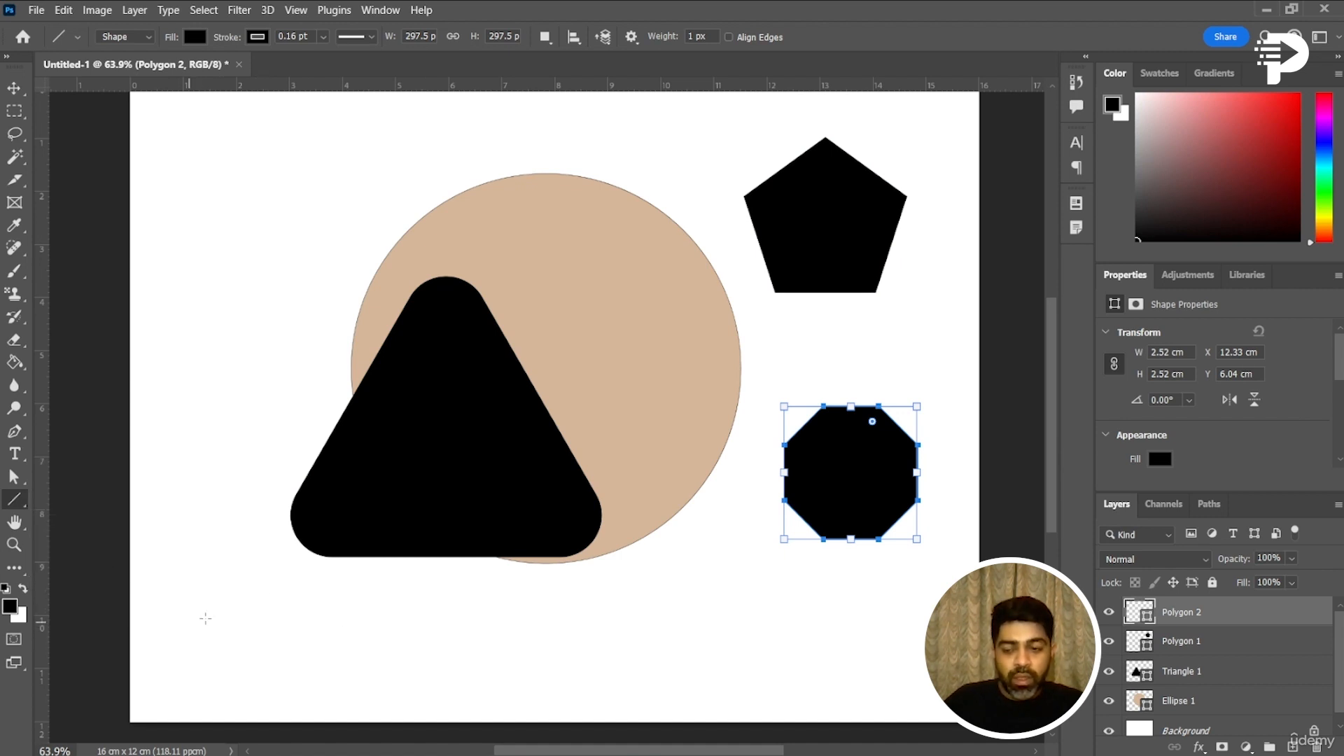
drag(208, 608, 868, 607)
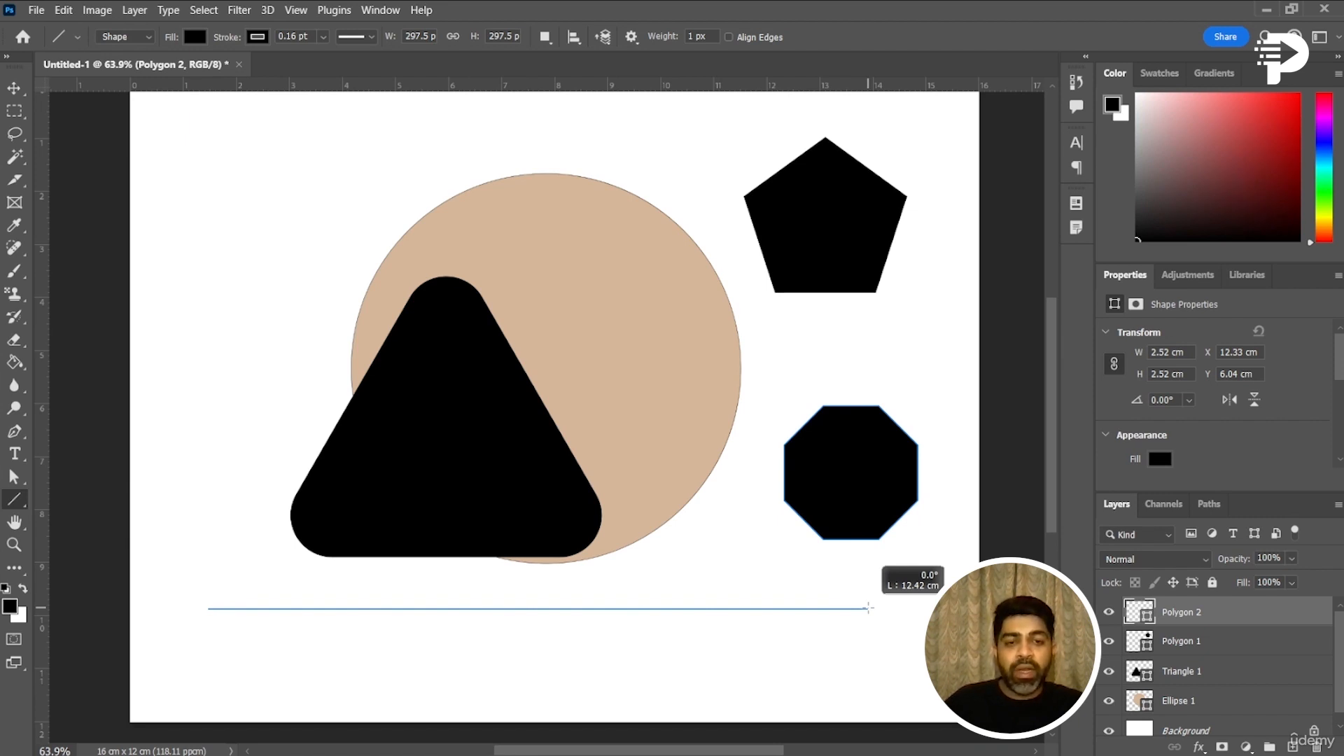
drag(868, 608, 686, 315)
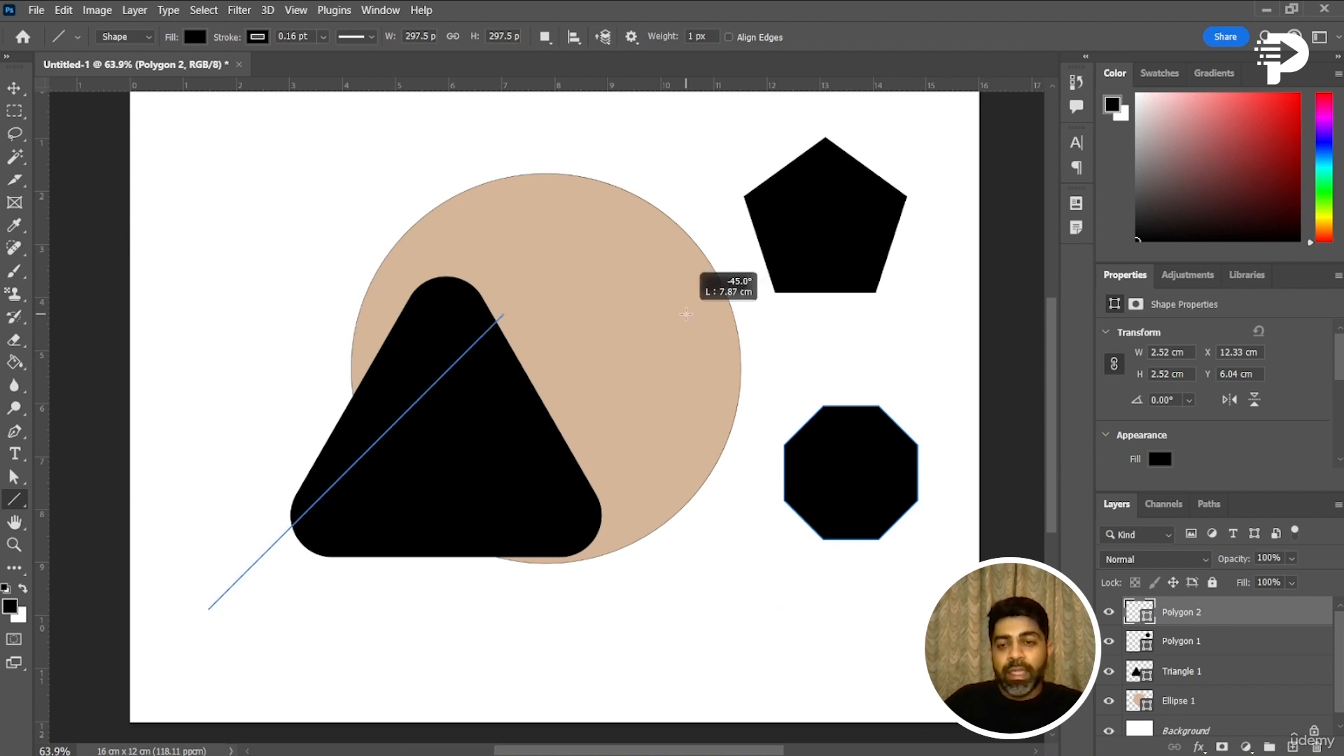
drag(448, 267, 987, 609)
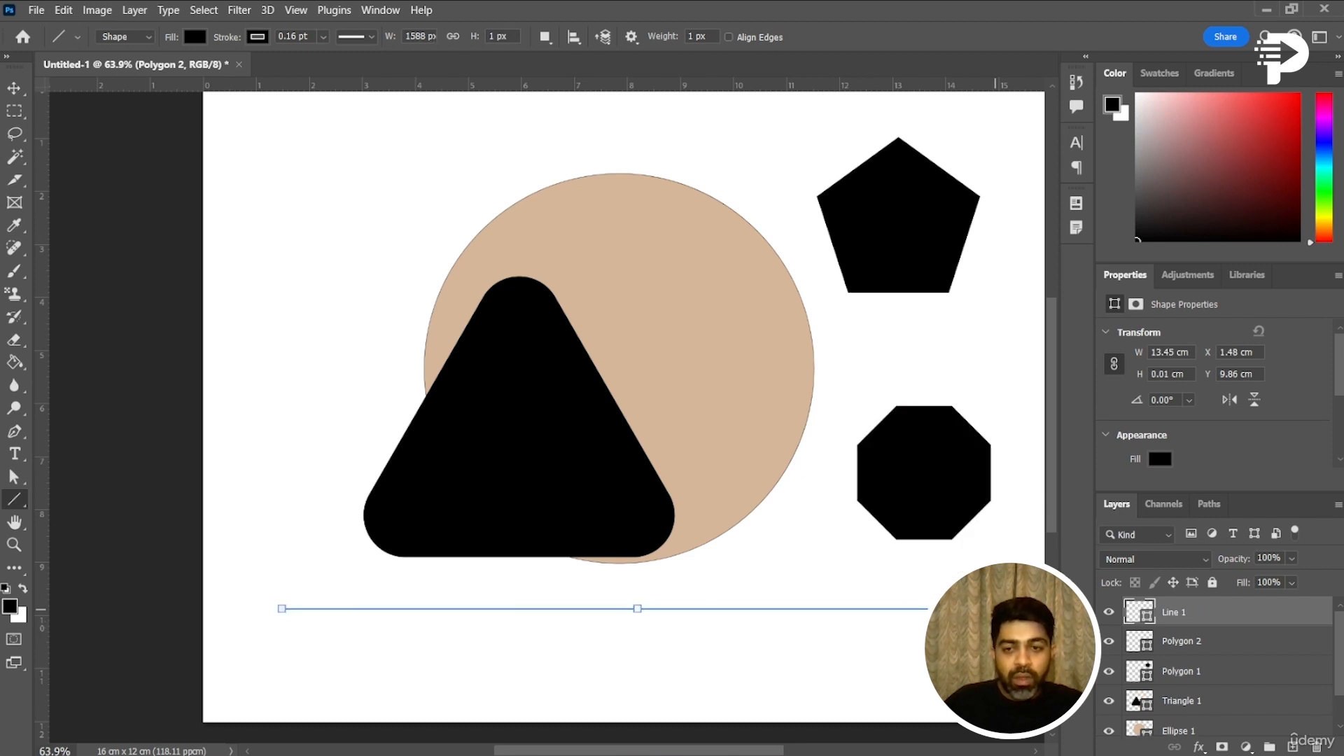
drag(233, 40, 247, 41)
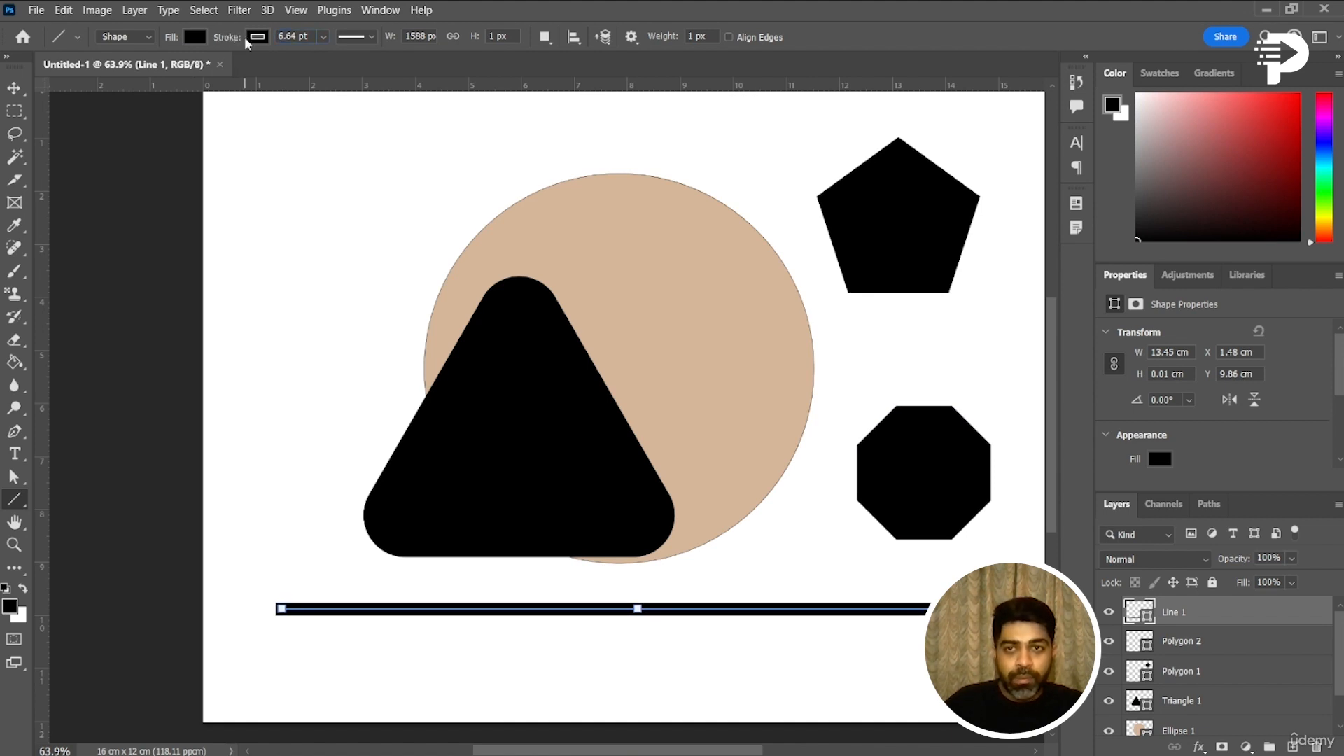
- Try the dashed and dotted stroke styles on the line and return it to the solid style
click(372, 39)
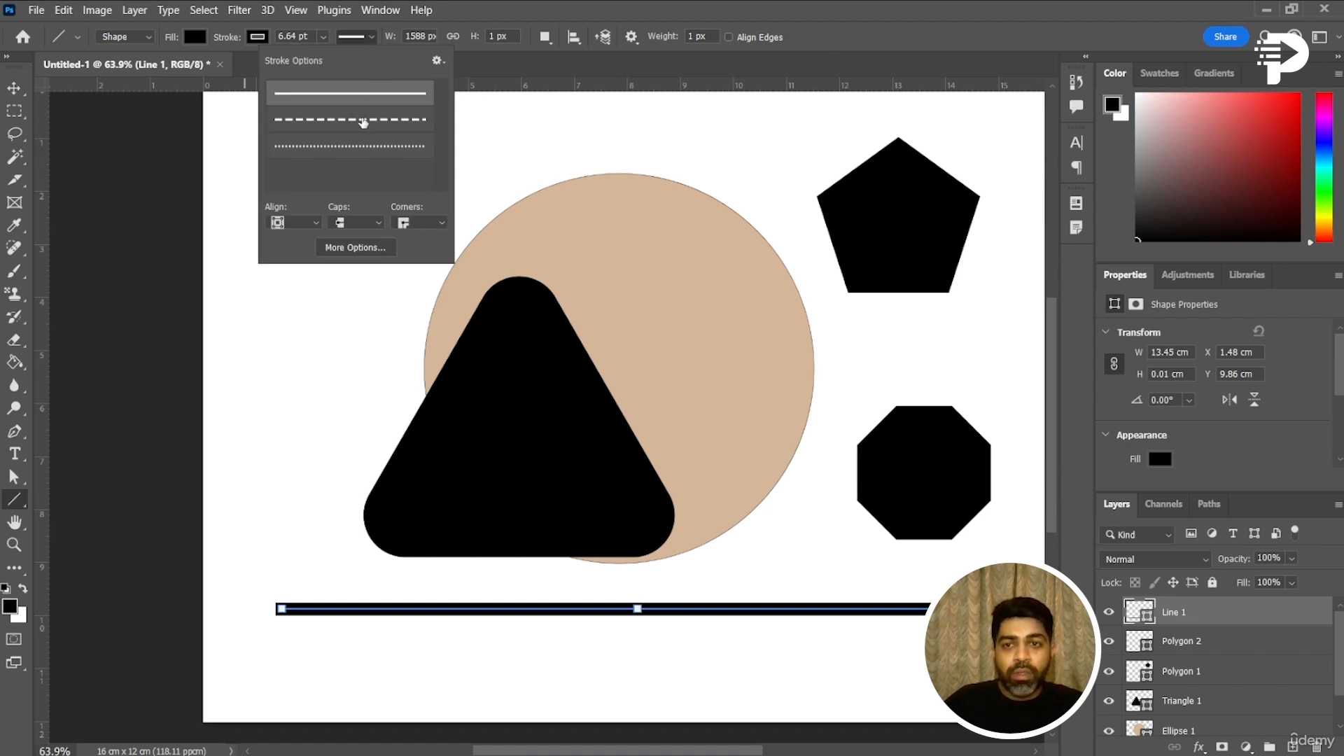
click(363, 122)
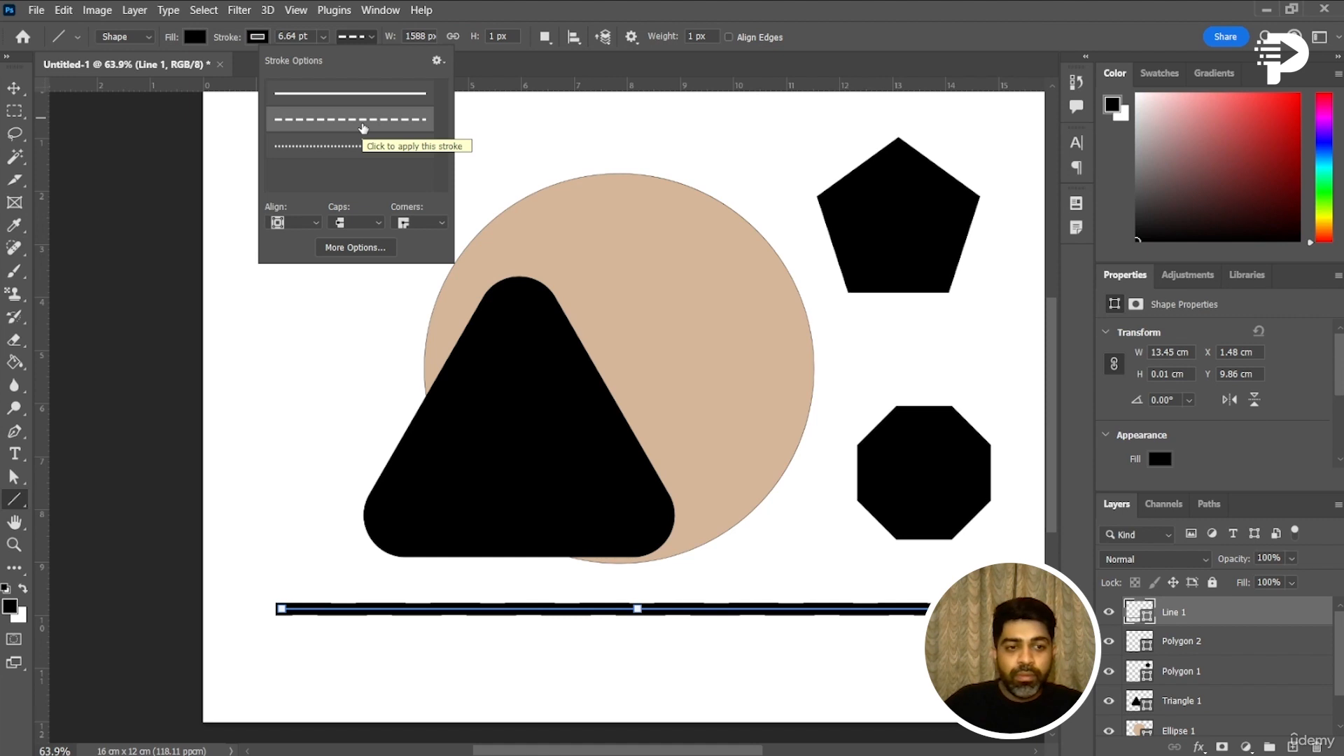
click(357, 145)
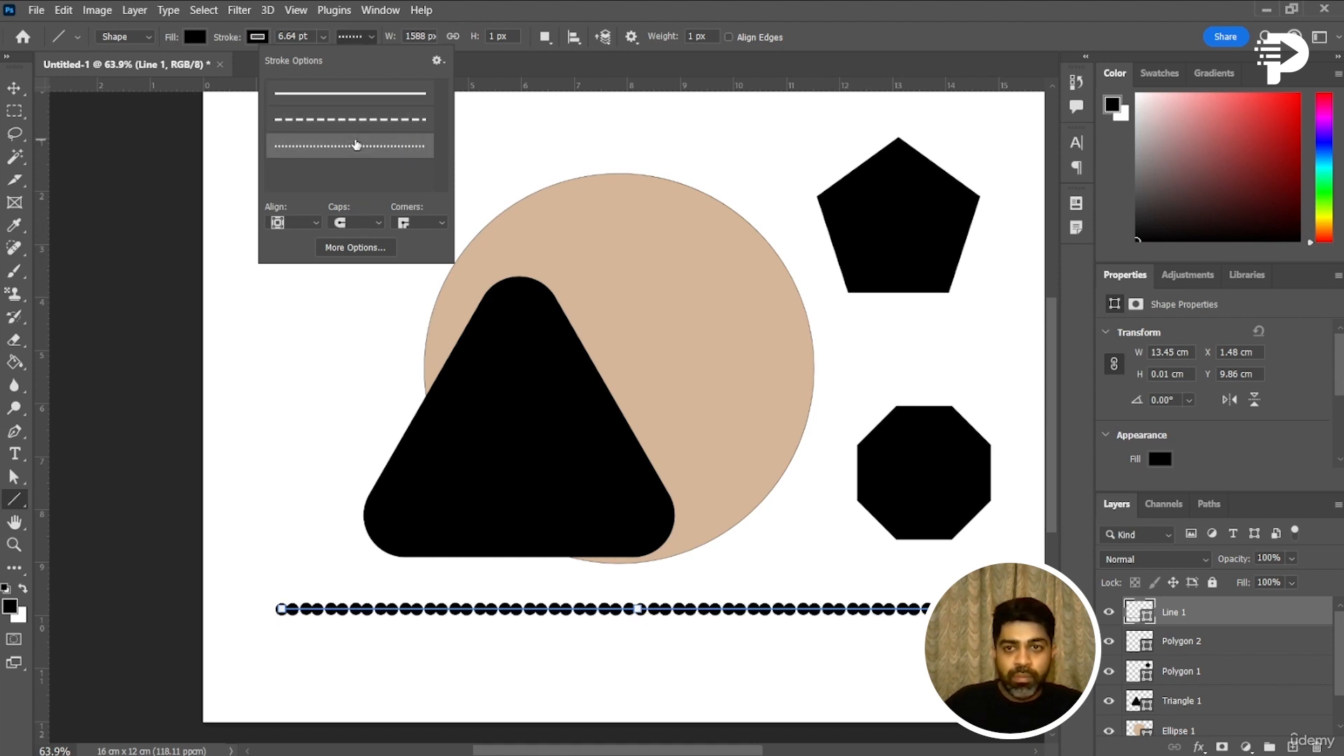
click(357, 133)
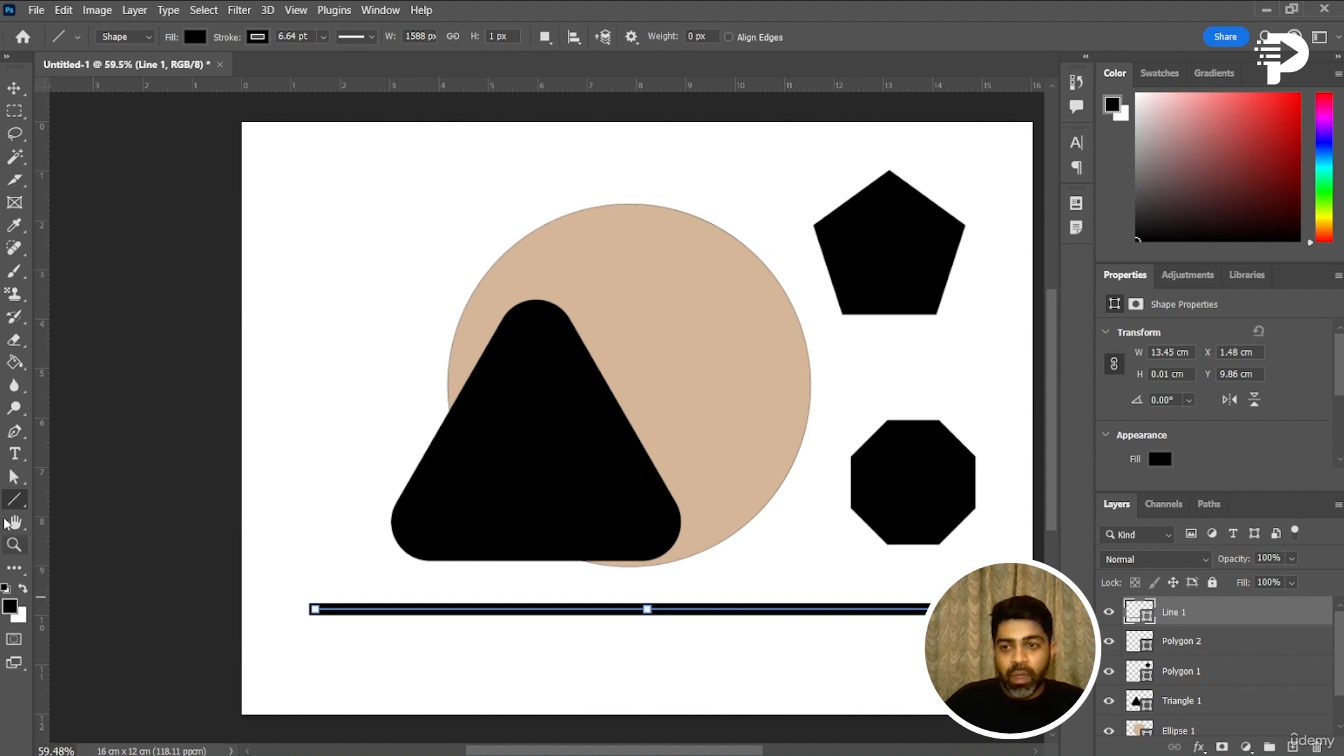
- Draw the long-tailed rodent custom shape from the Wild Animals set, about 1297 px wide and 519 px high, across the upper canvas
right_click(15, 503)
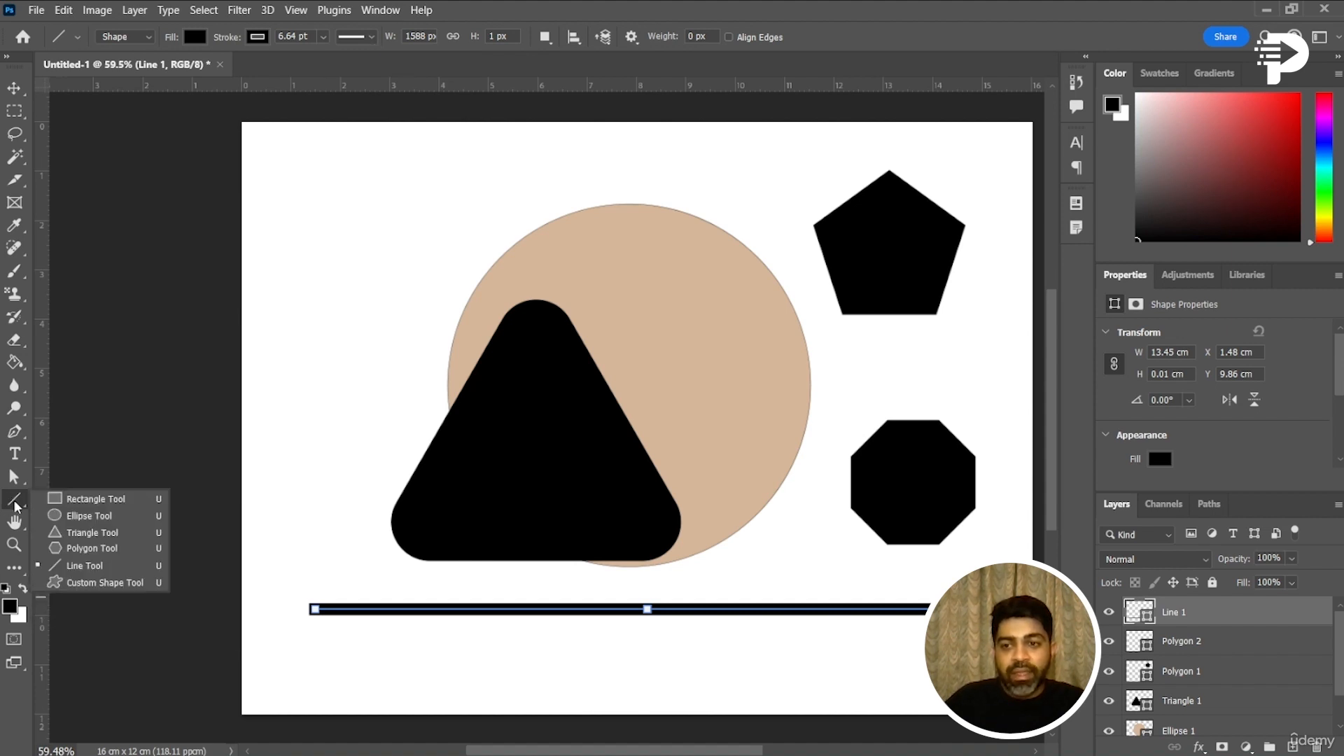
click(133, 584)
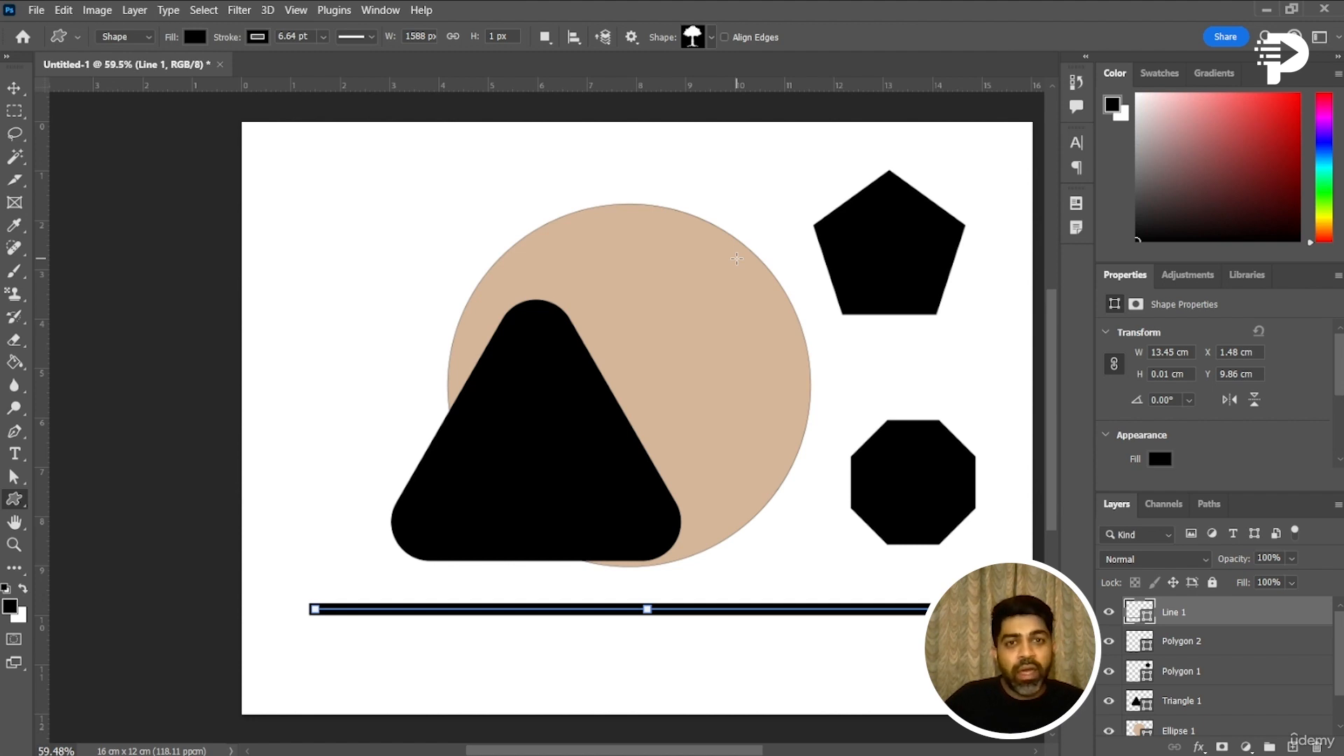
click(711, 38)
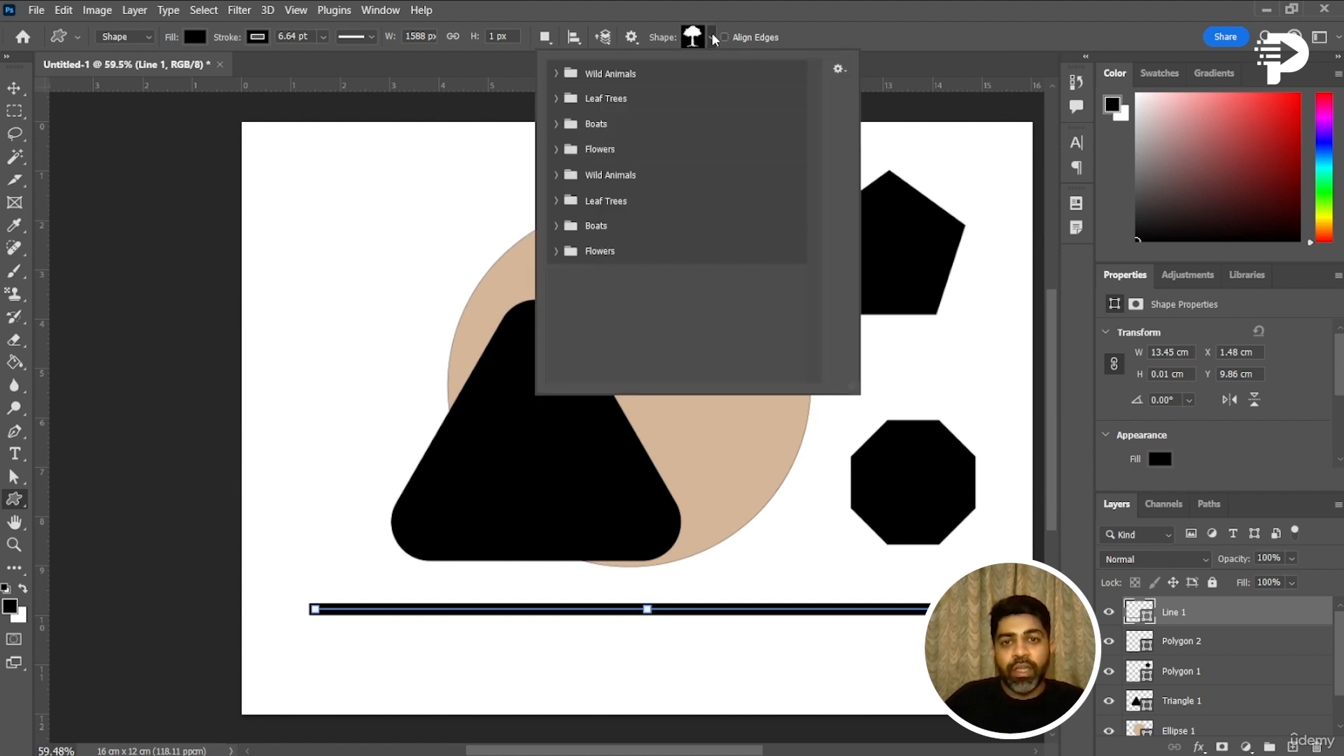
click(555, 175)
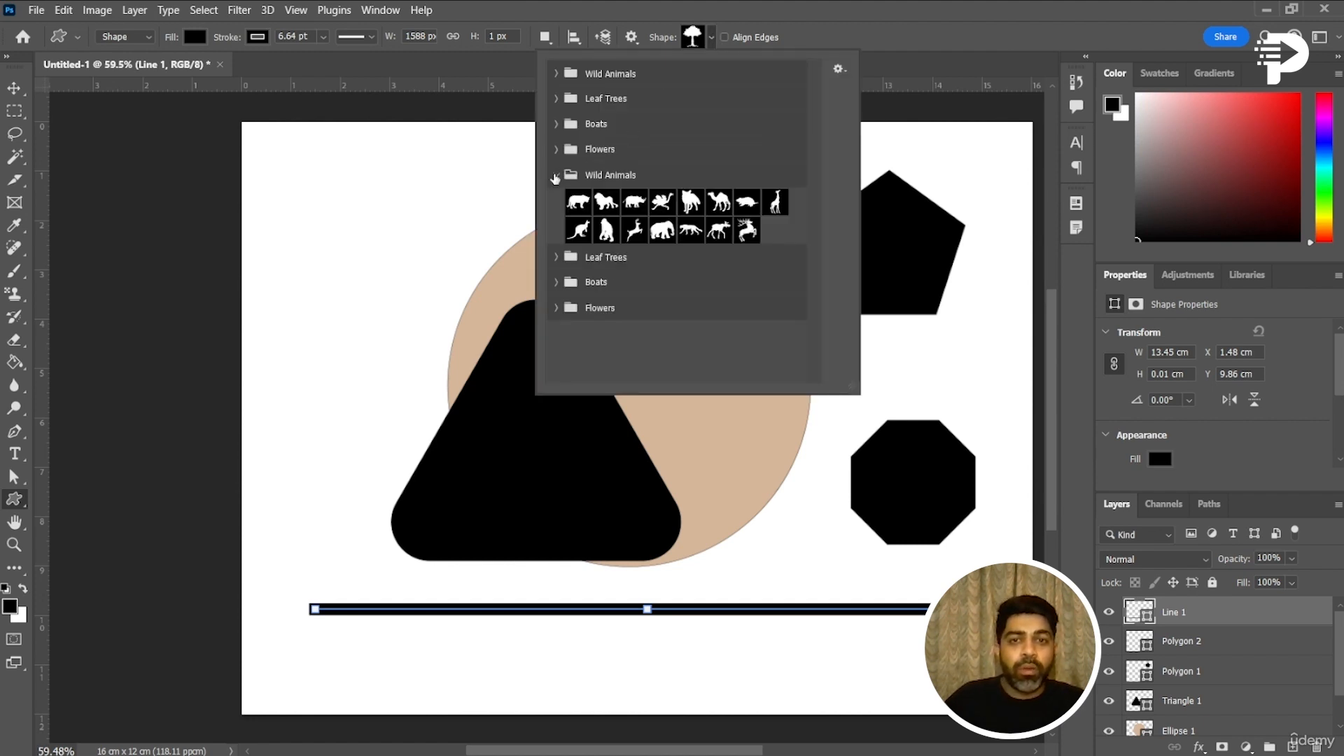
click(748, 203)
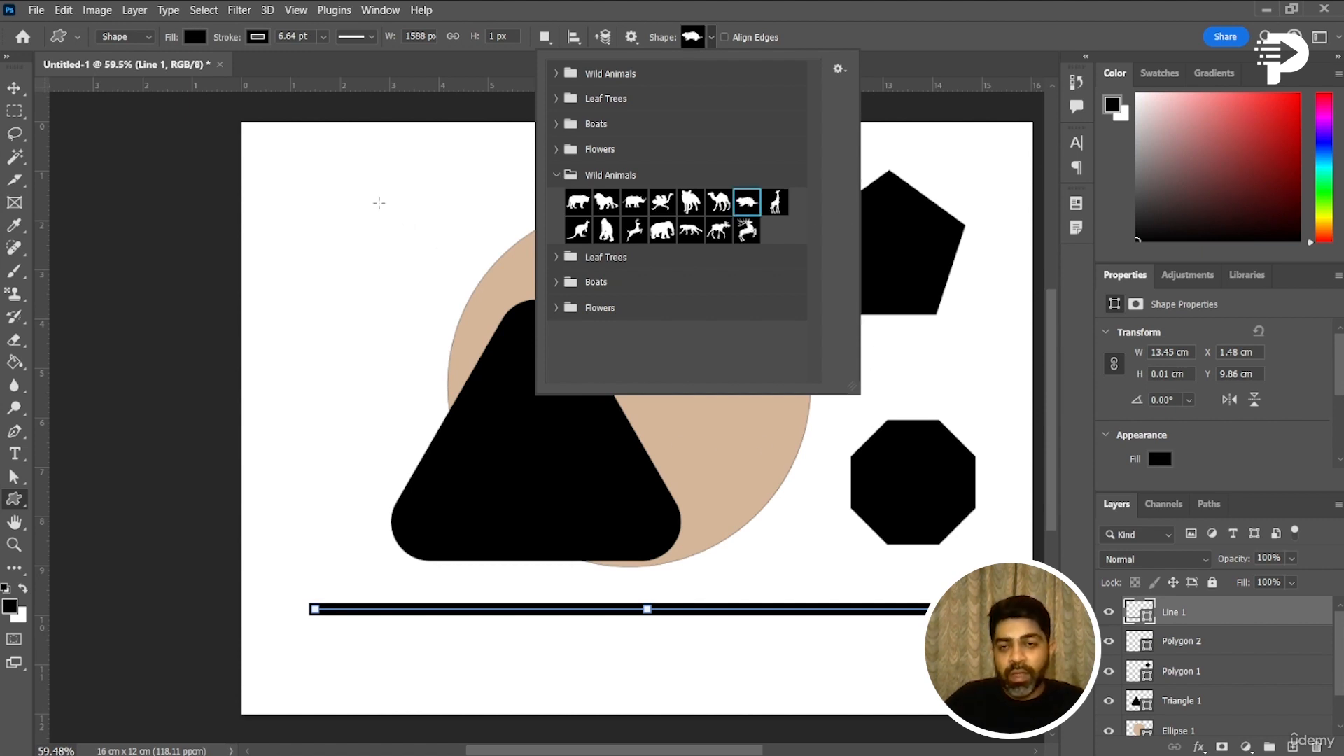
click(379, 203)
drag(362, 189, 903, 498)
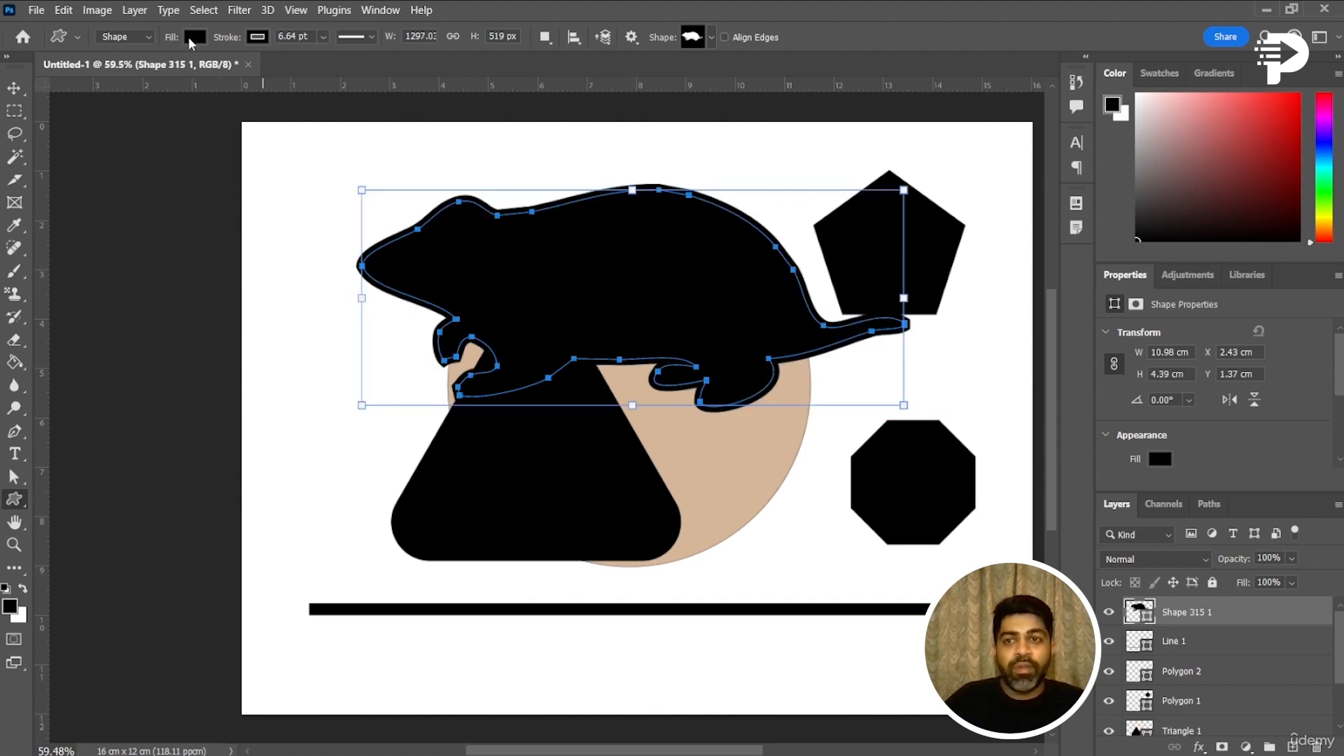
- Fill the animal shape with the recently used pale pink and reduce its stroke to 2.78 pt
click(194, 36)
click(279, 127)
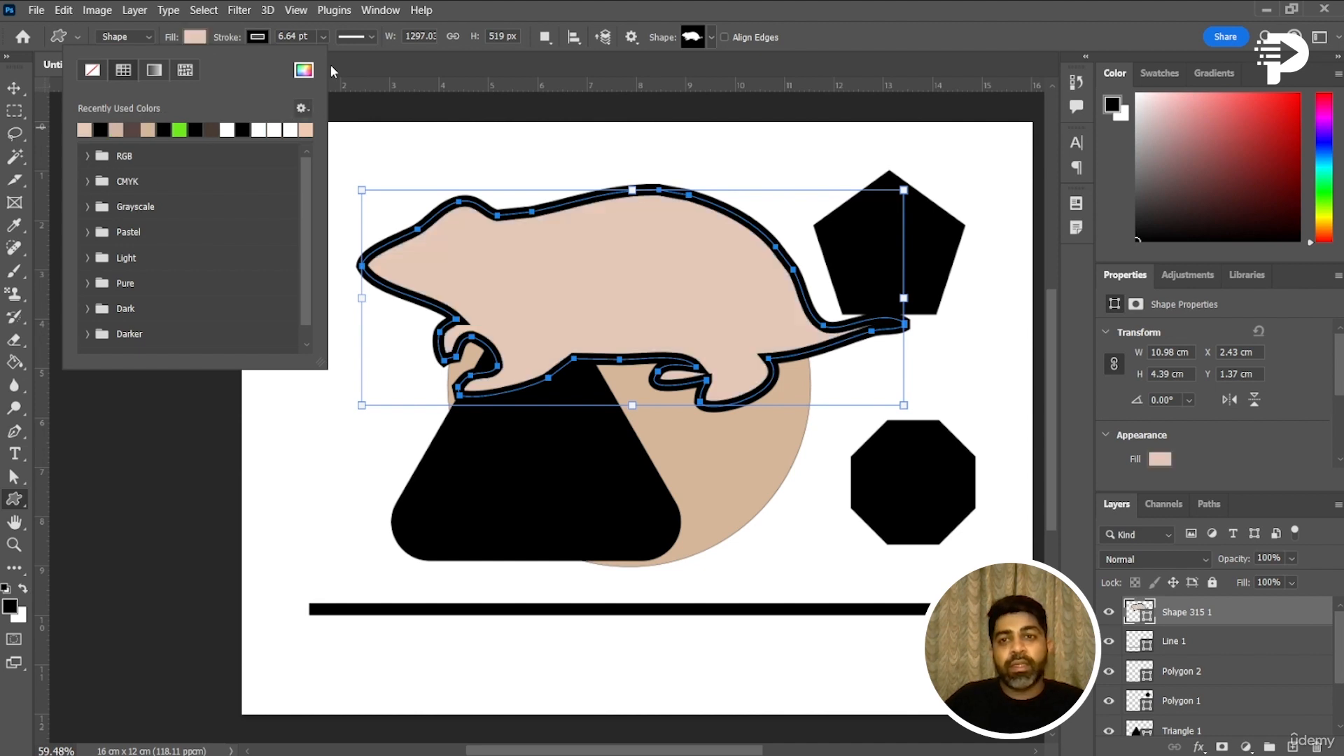
drag(224, 36, 210, 38)
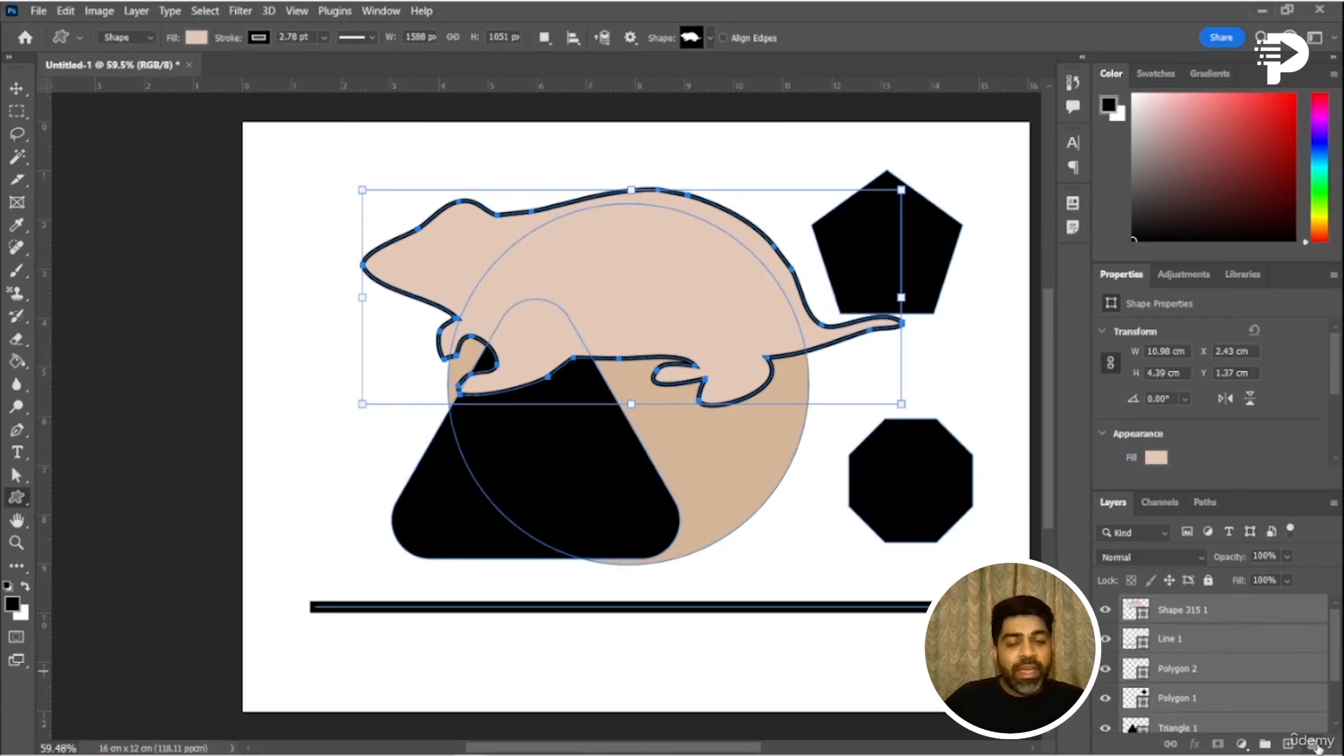
- Delete all the selected shape layers, leaving only the Background layer
click(1317, 746)
click(630, 315)
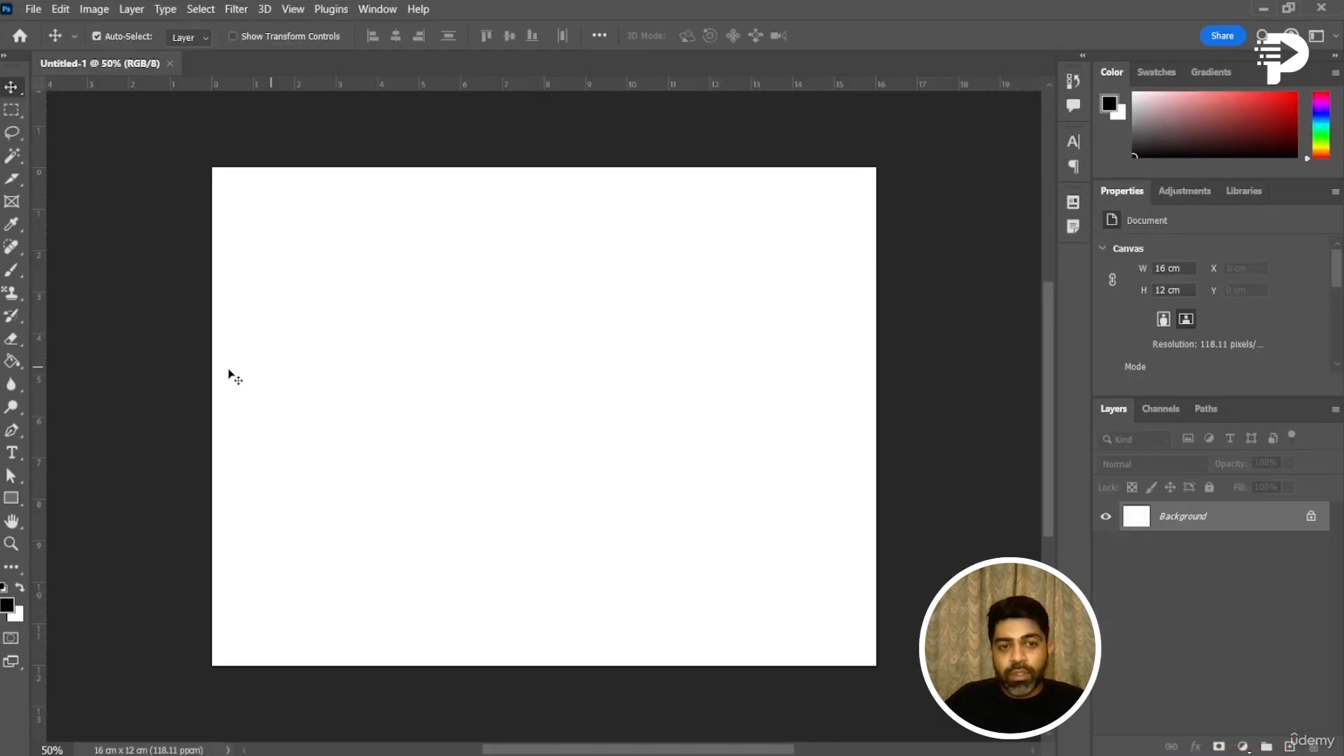
- Start a rectangle by exact dimensions on the blank canvas, with a width of 200 px and a height of 500 px
click(11, 496)
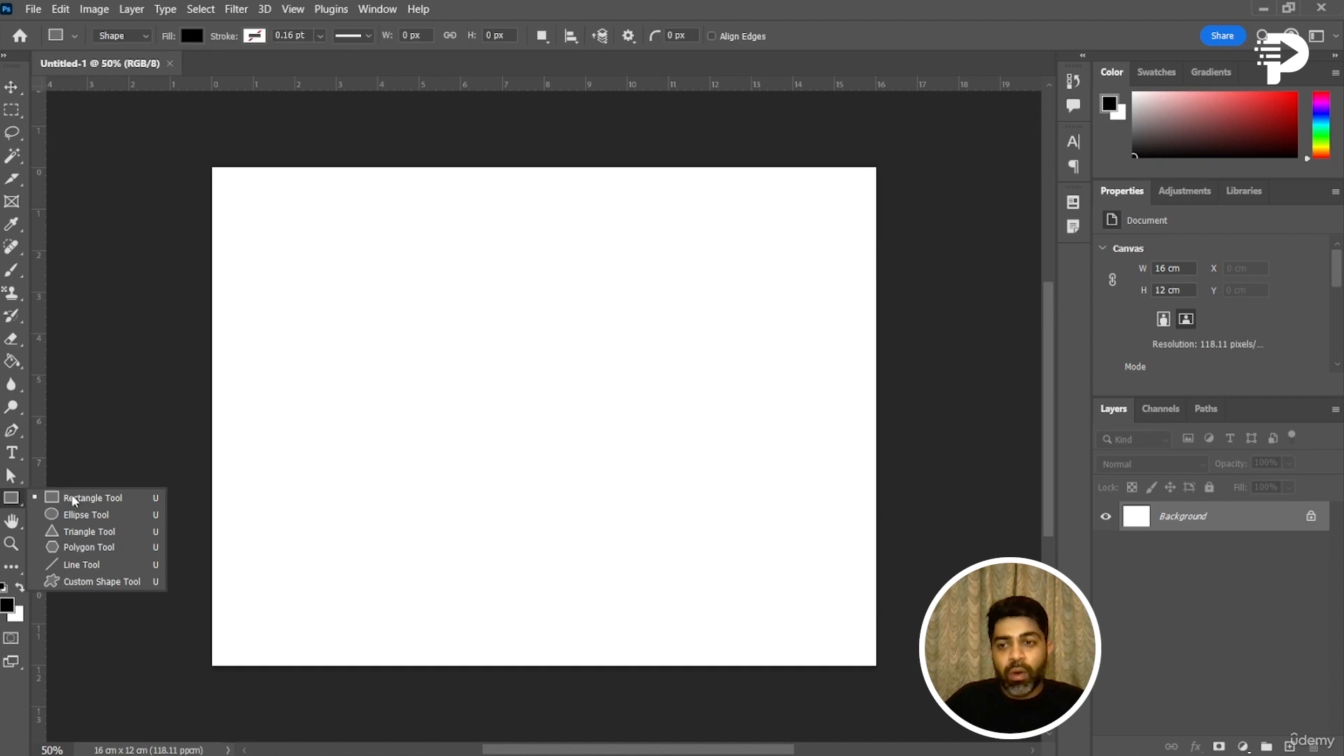
click(109, 506)
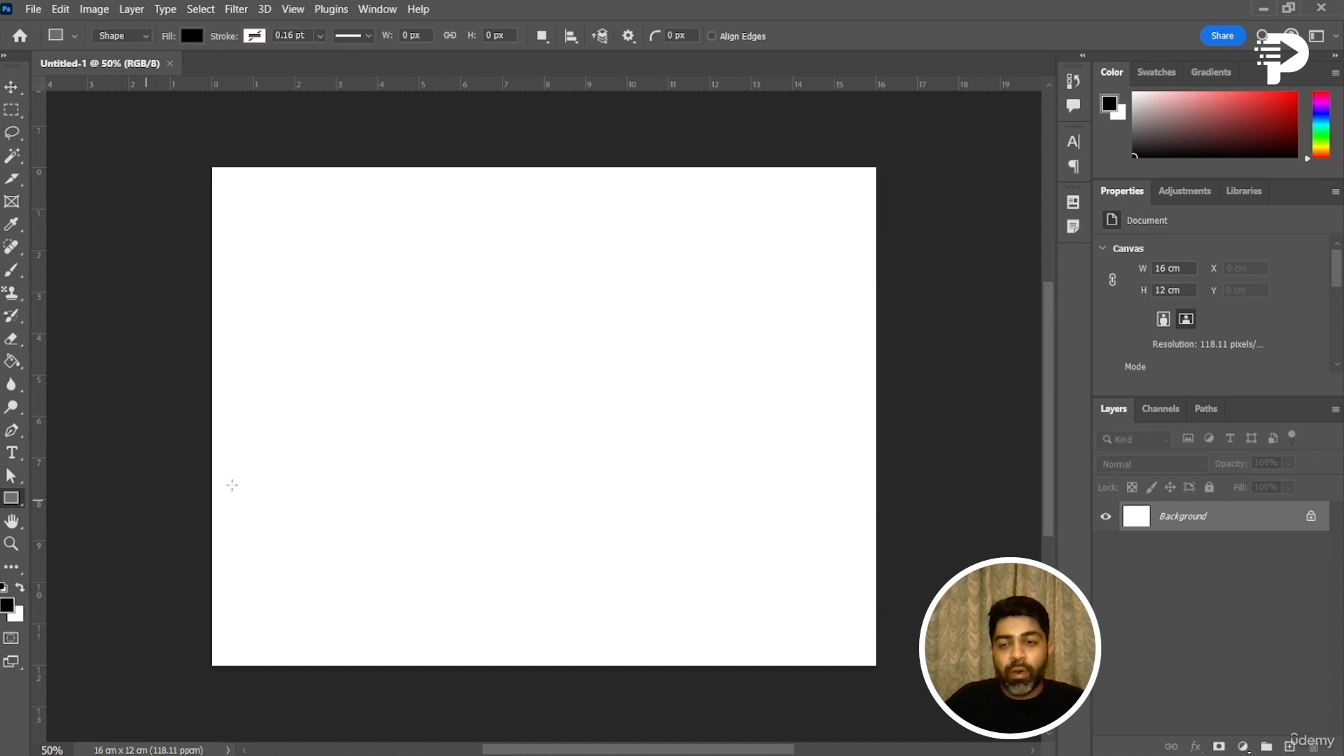
click(410, 323)
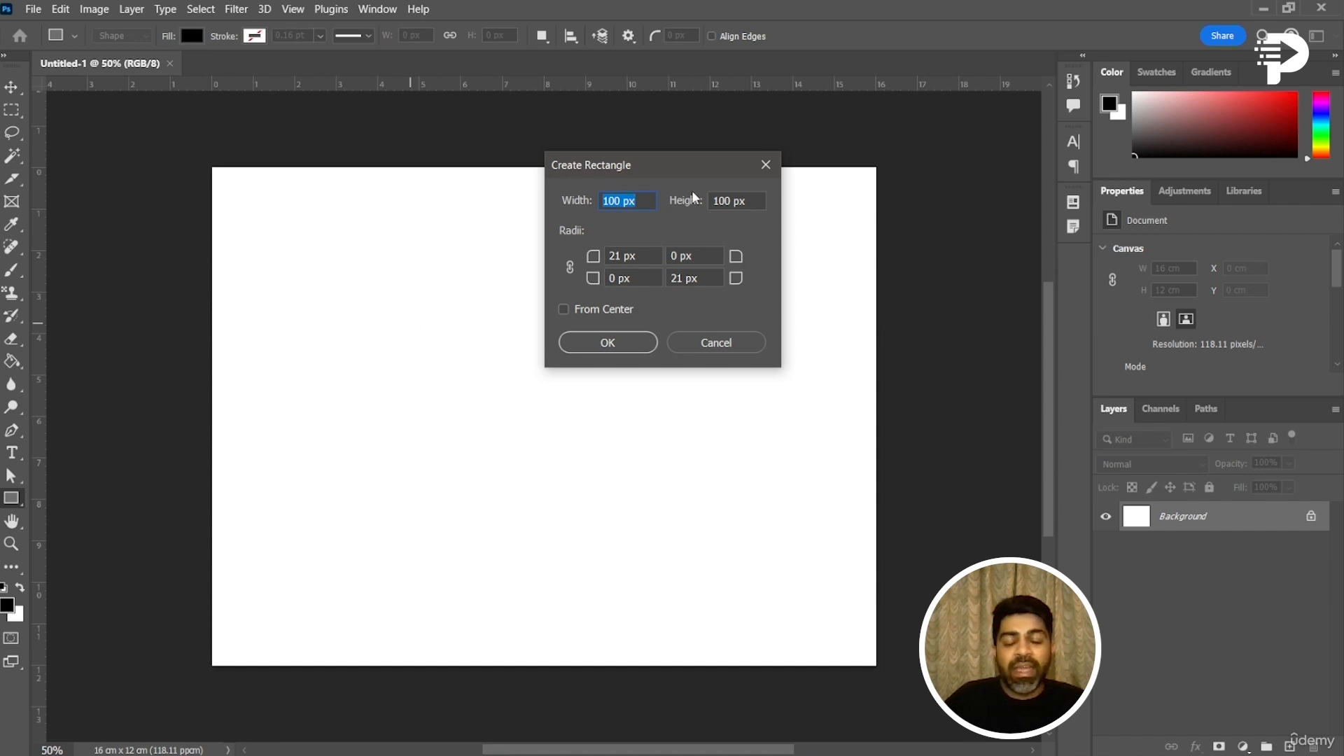
click(606, 202)
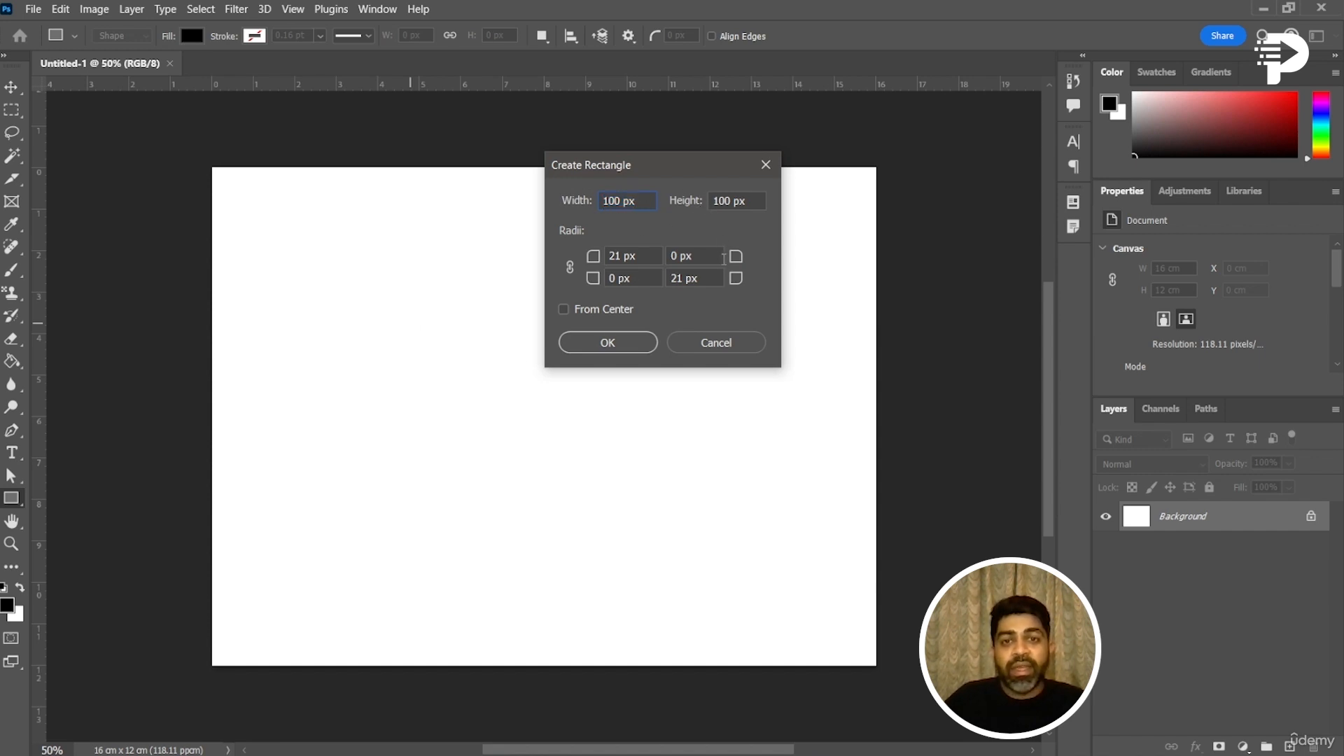
click(722, 202)
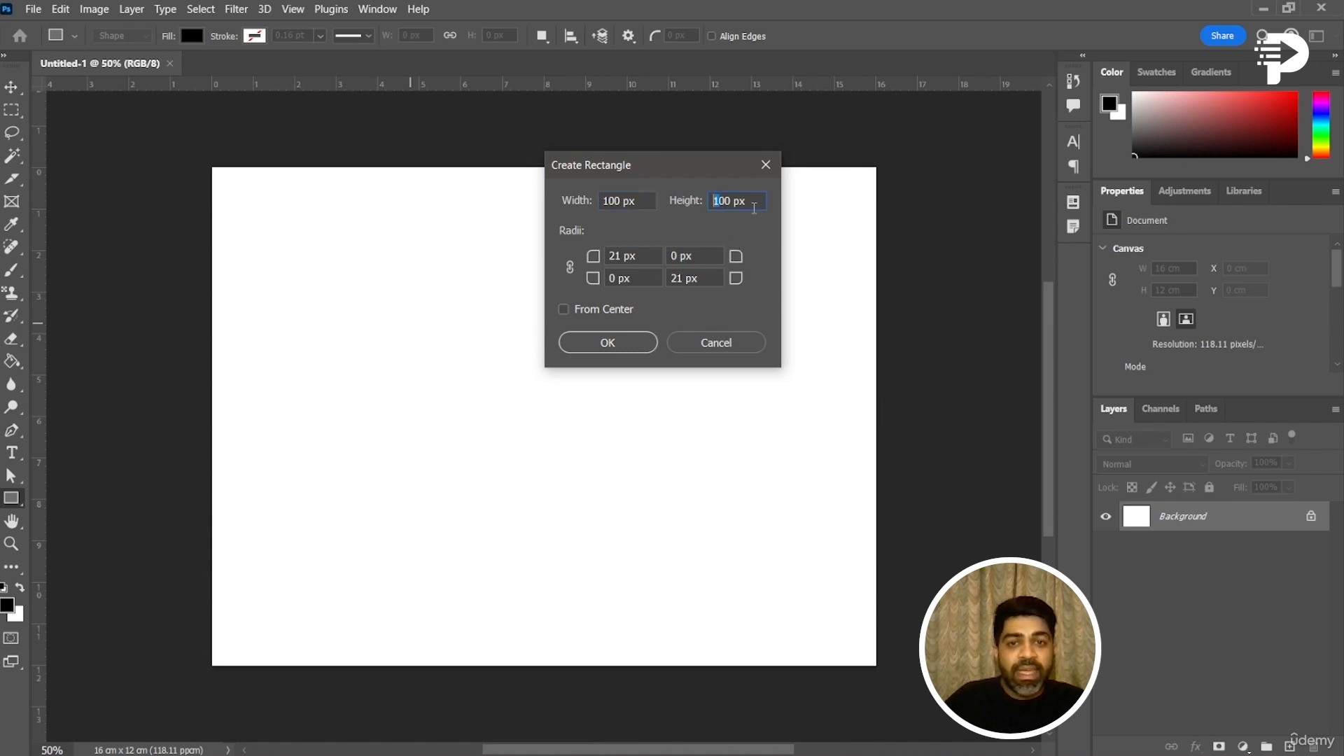
click(606, 202)
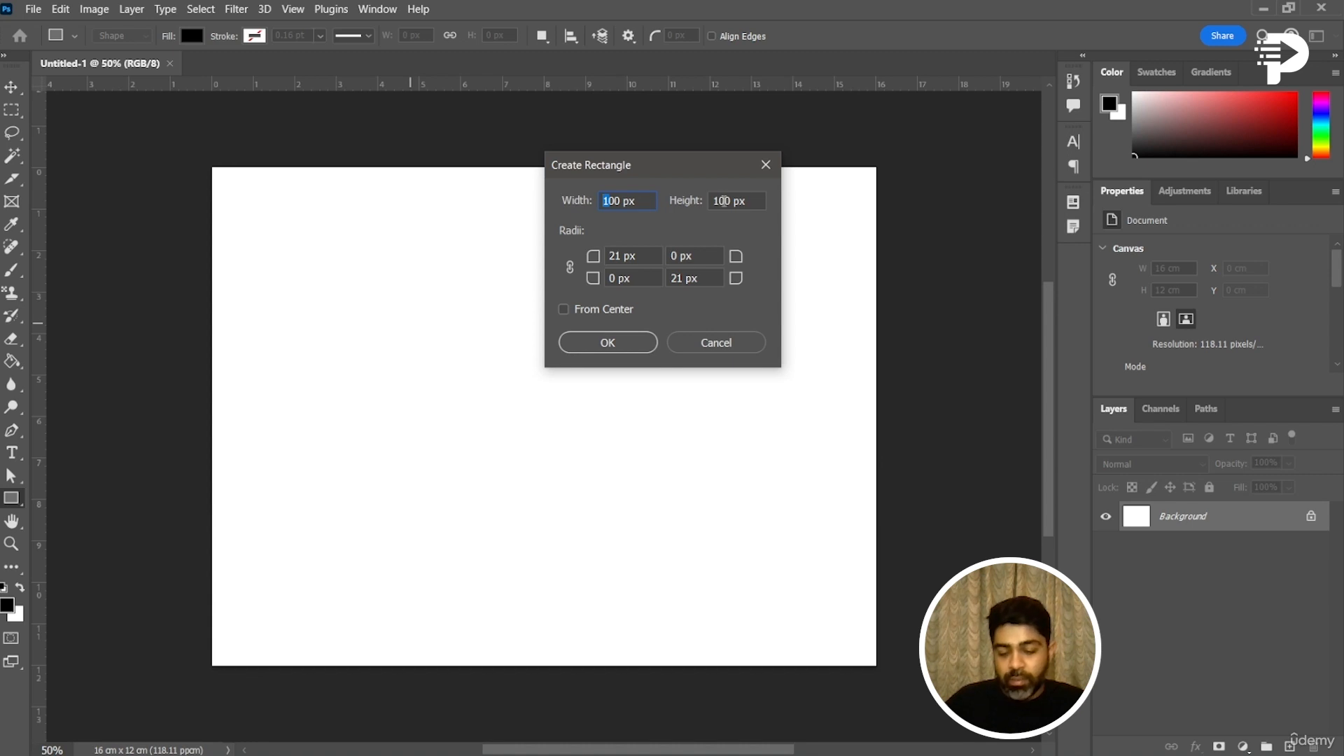
text(2)
click(714, 201)
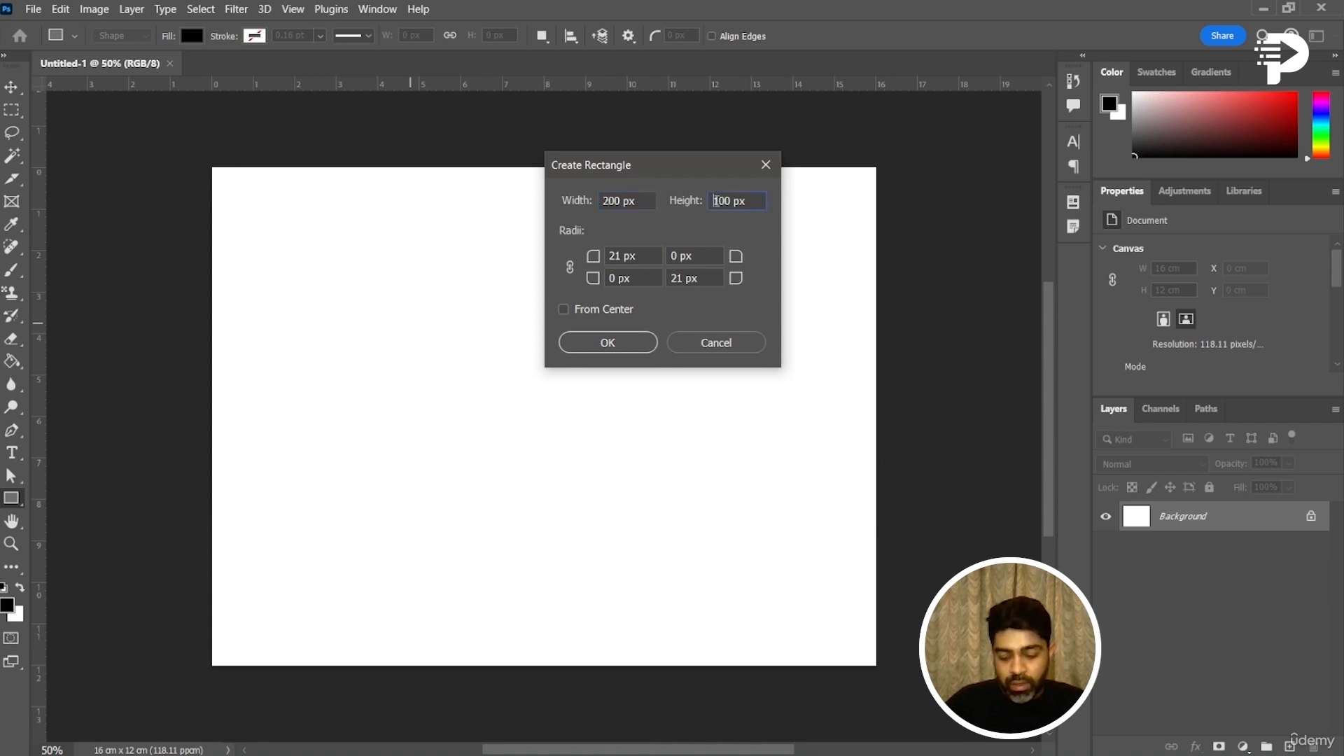
key(shift+Right)
text(5)
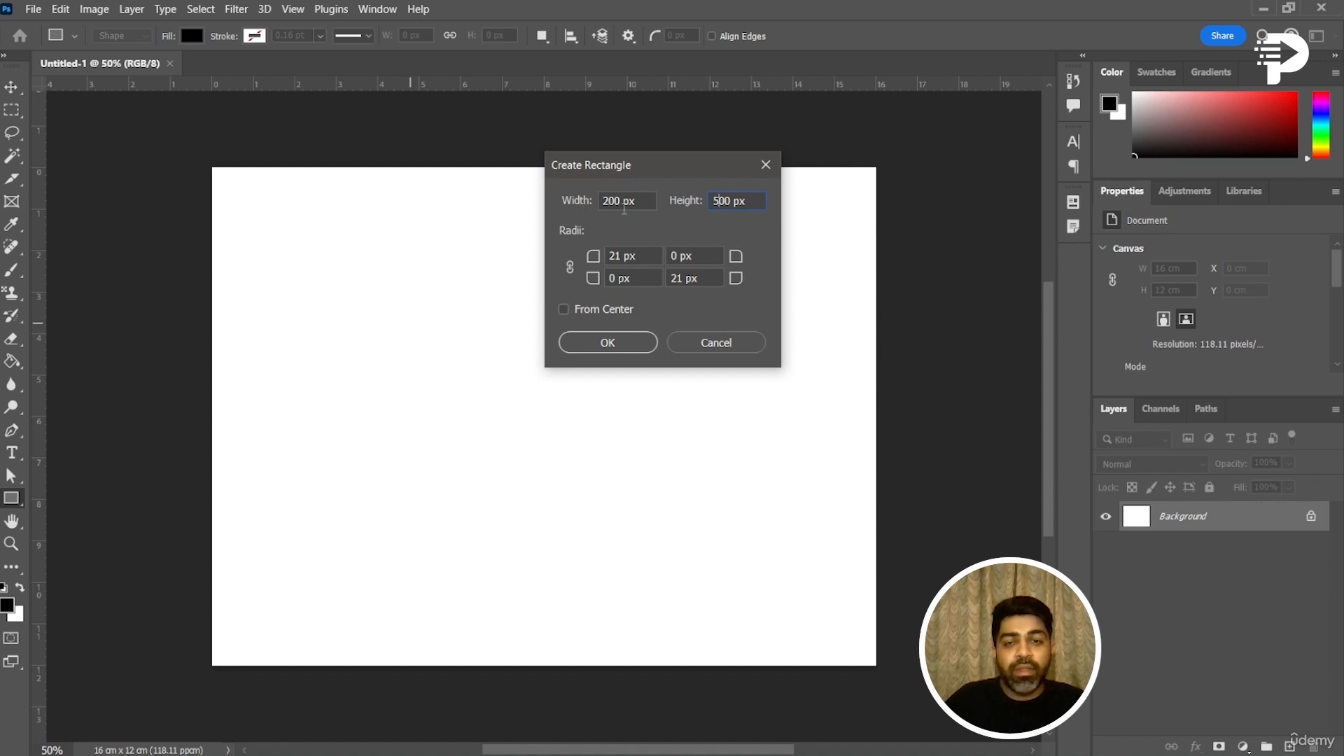
- Create the rectangle from center with corner radii of 22 px top-left, 5 px top-right and 0 px for both bottom corners, and deselect it
click(570, 268)
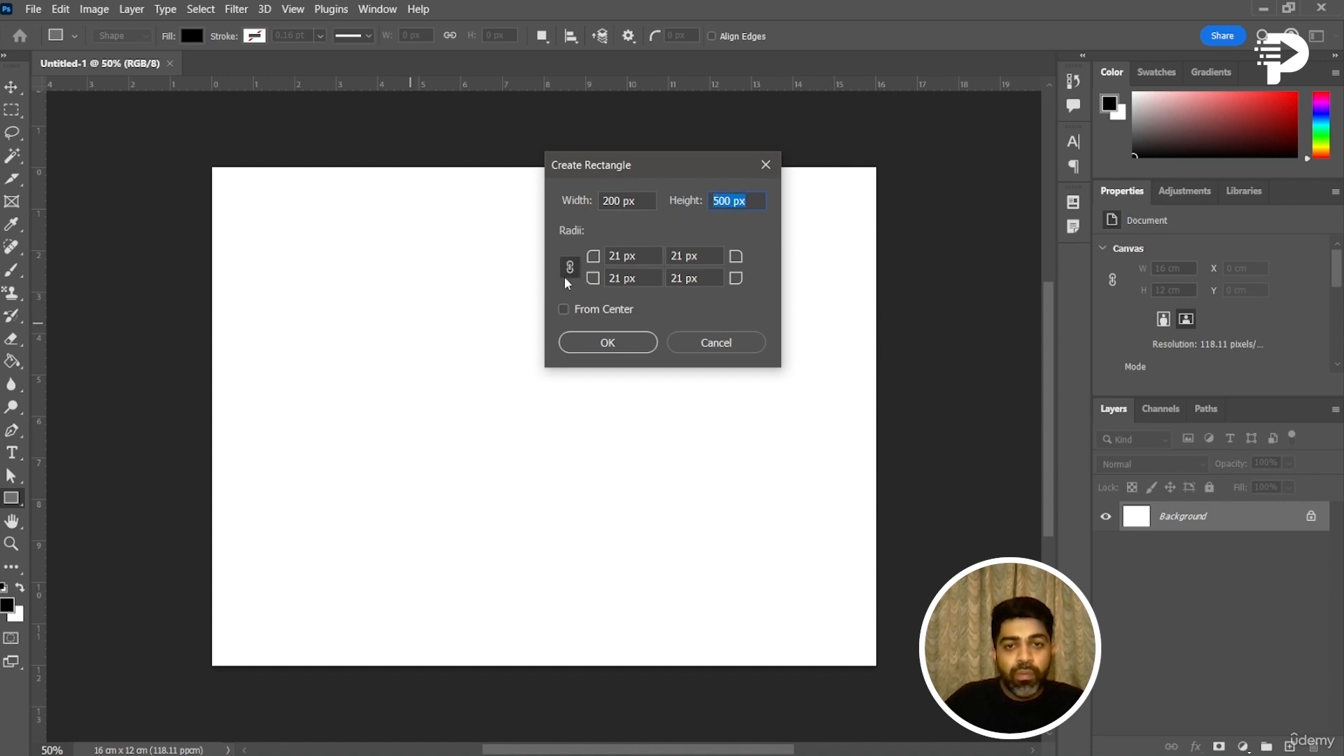
click(607, 255)
text(5)
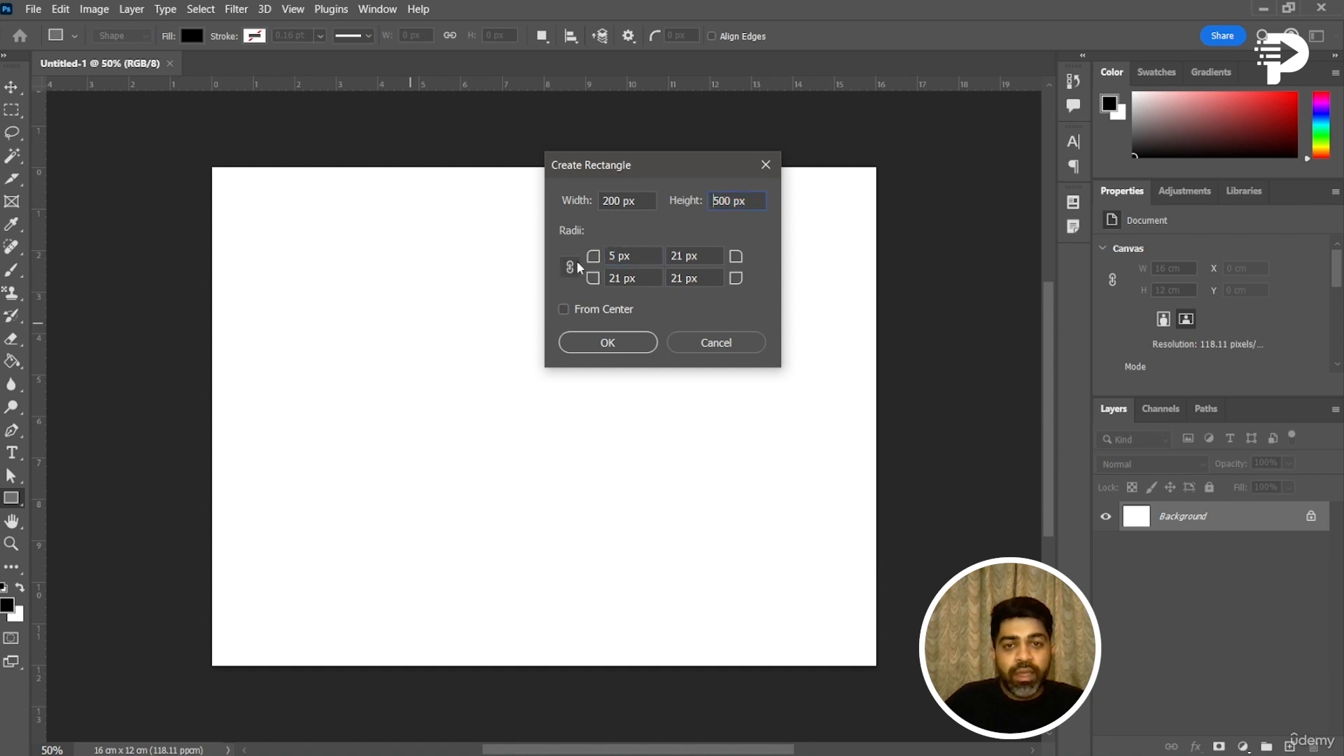
click(569, 269)
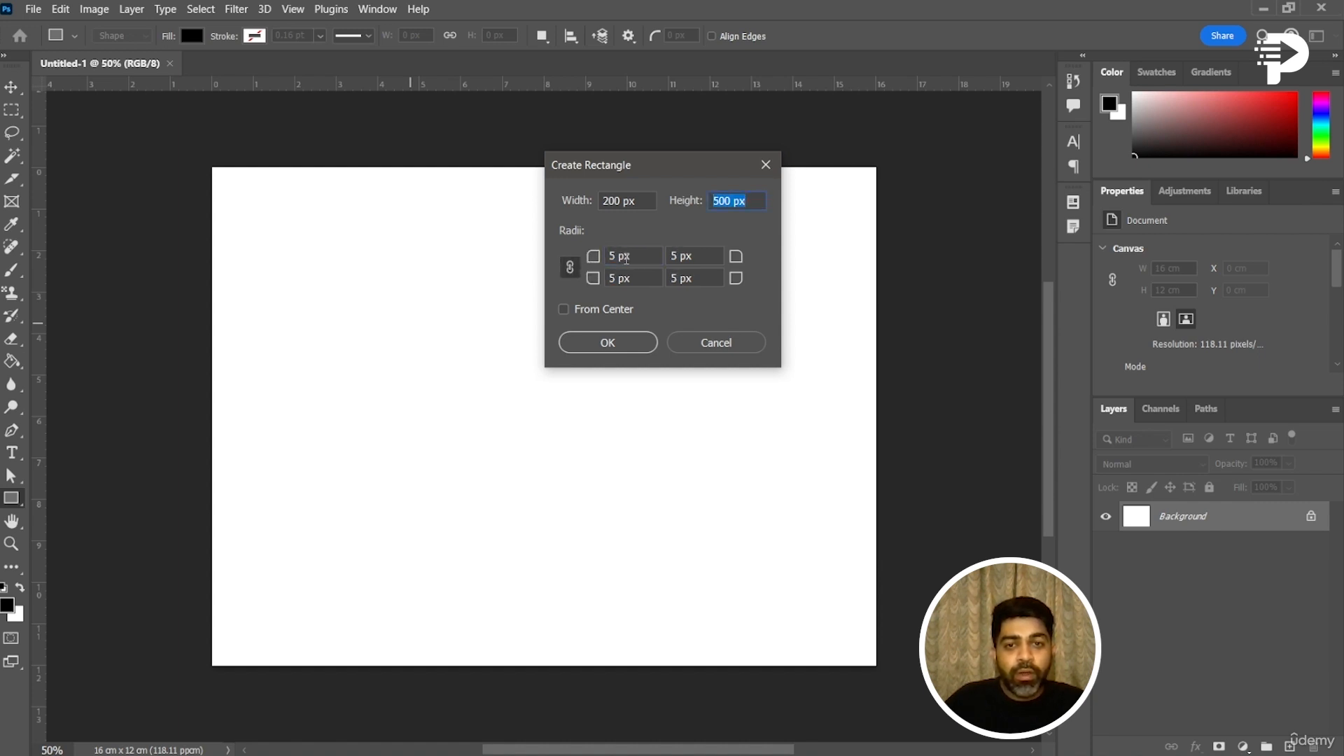
click(567, 268)
mouse_move(595, 258)
mouse_down()
mouse_move(608, 258)
mouse_move(584, 278)
mouse_up()
drag(733, 279, 727, 278)
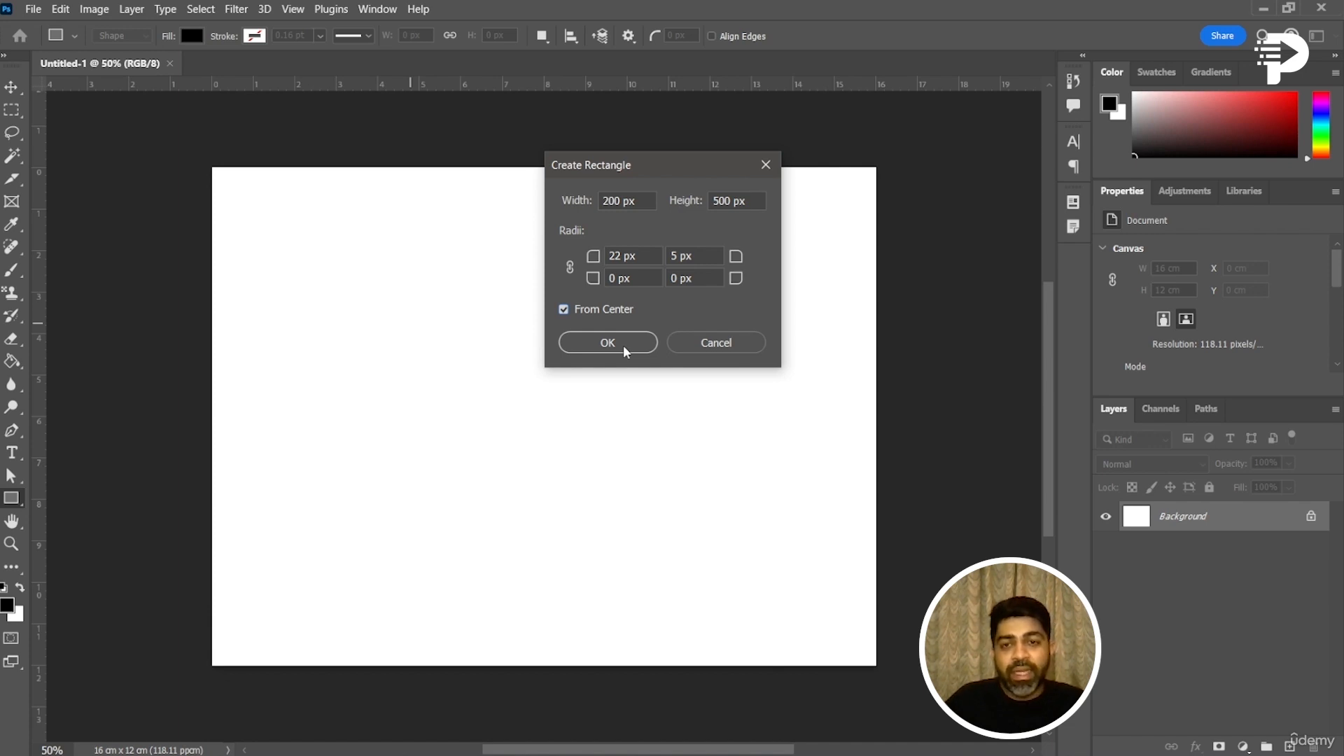
click(624, 346)
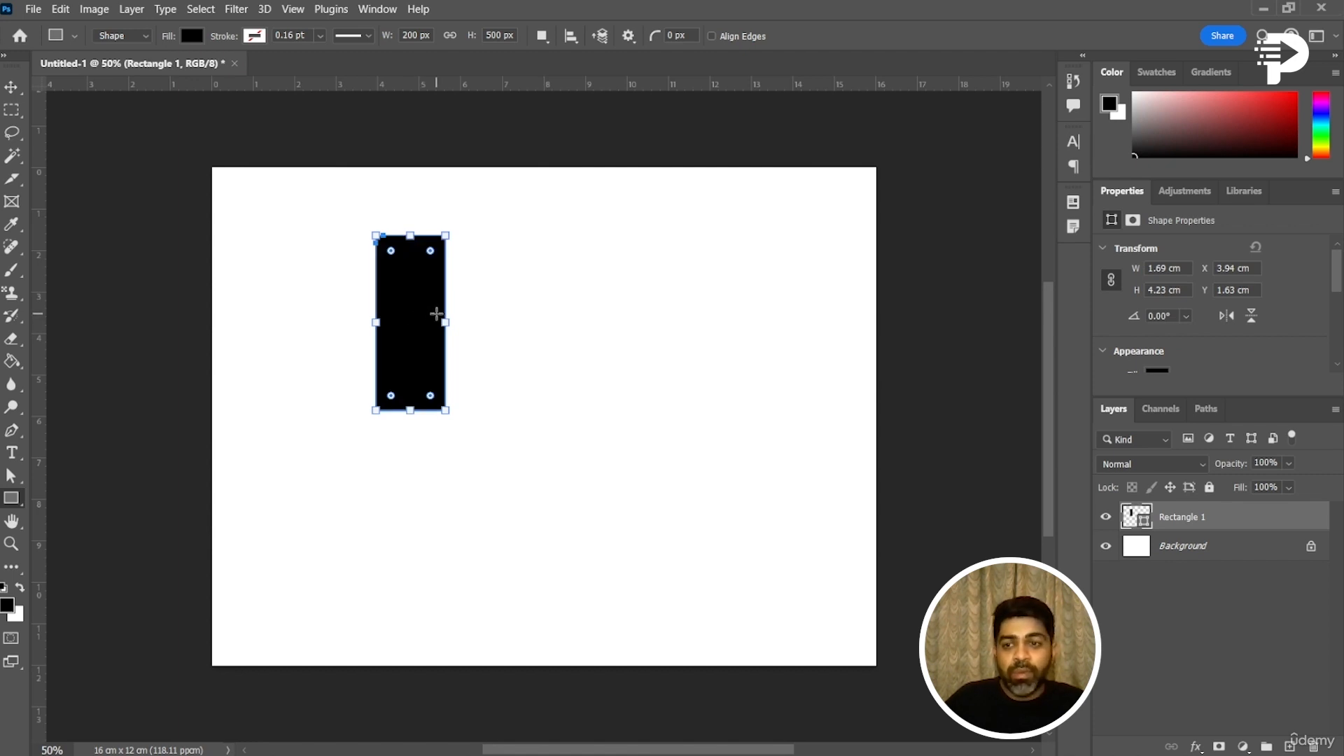
click(11, 86)
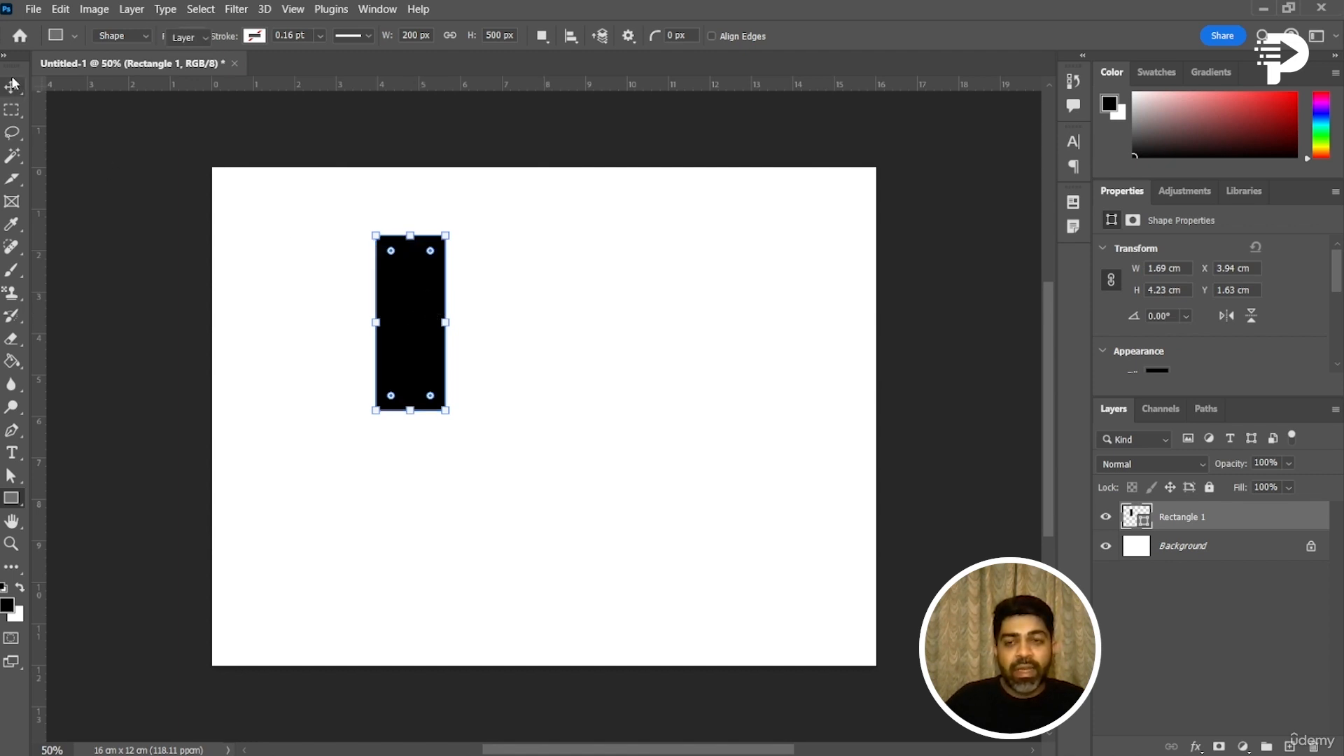
click(308, 343)
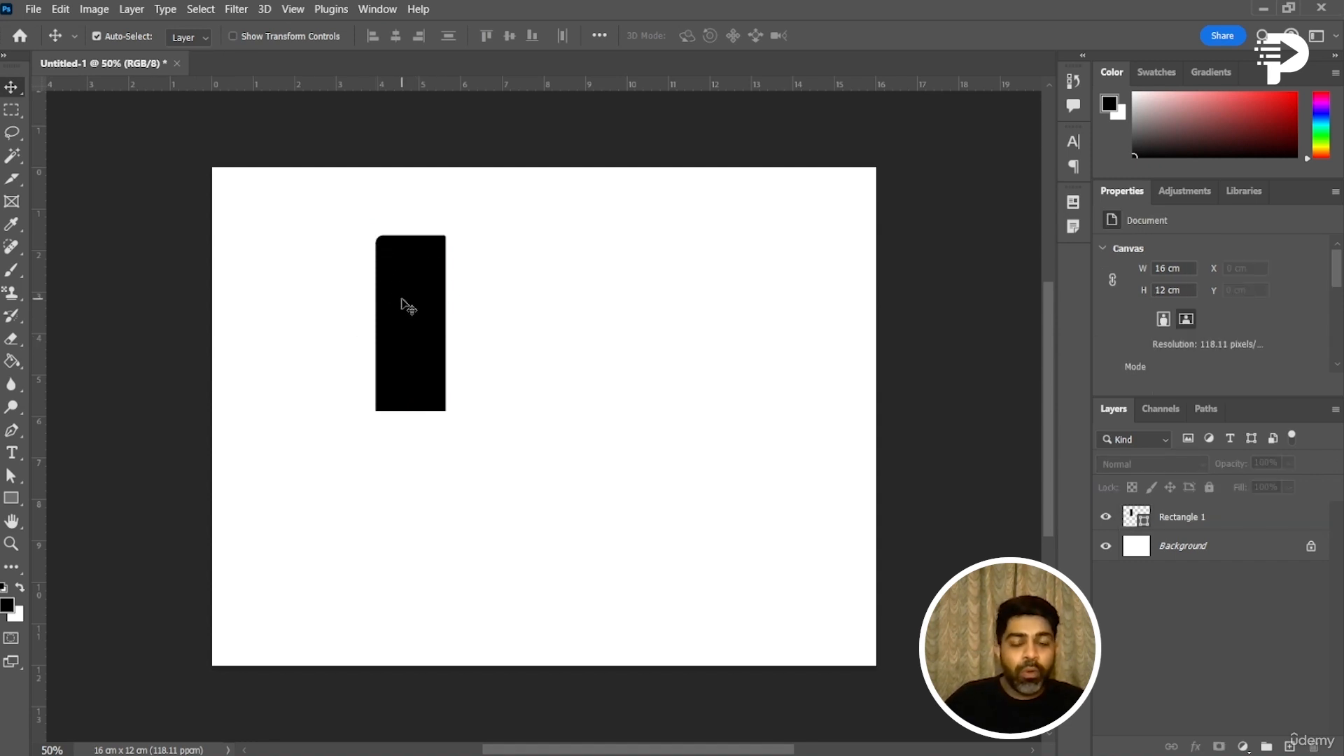
- Set the Rectangle tool to Path mode and draw a rectangular path about 10.32 cm wide and 6.65 cm high around the canvas centre
click(12, 498)
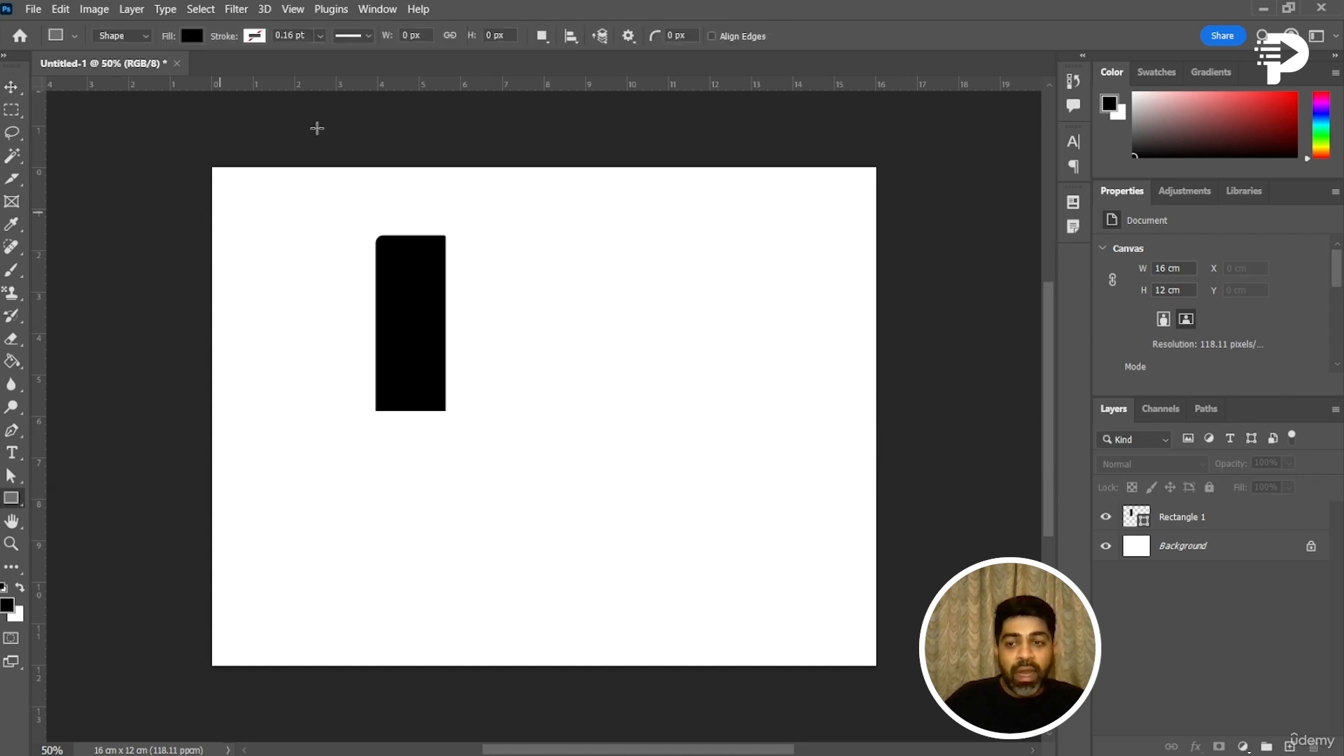
right_click(13, 499)
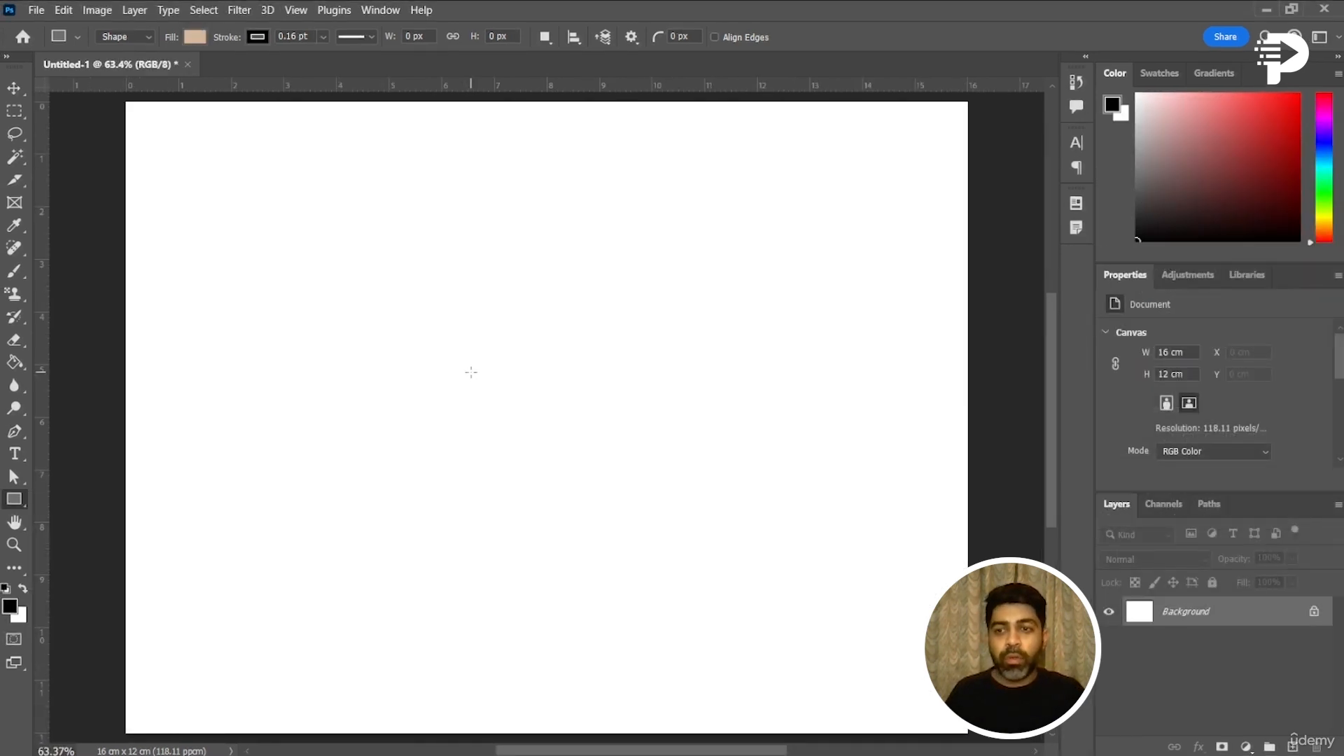
right_click(16, 501)
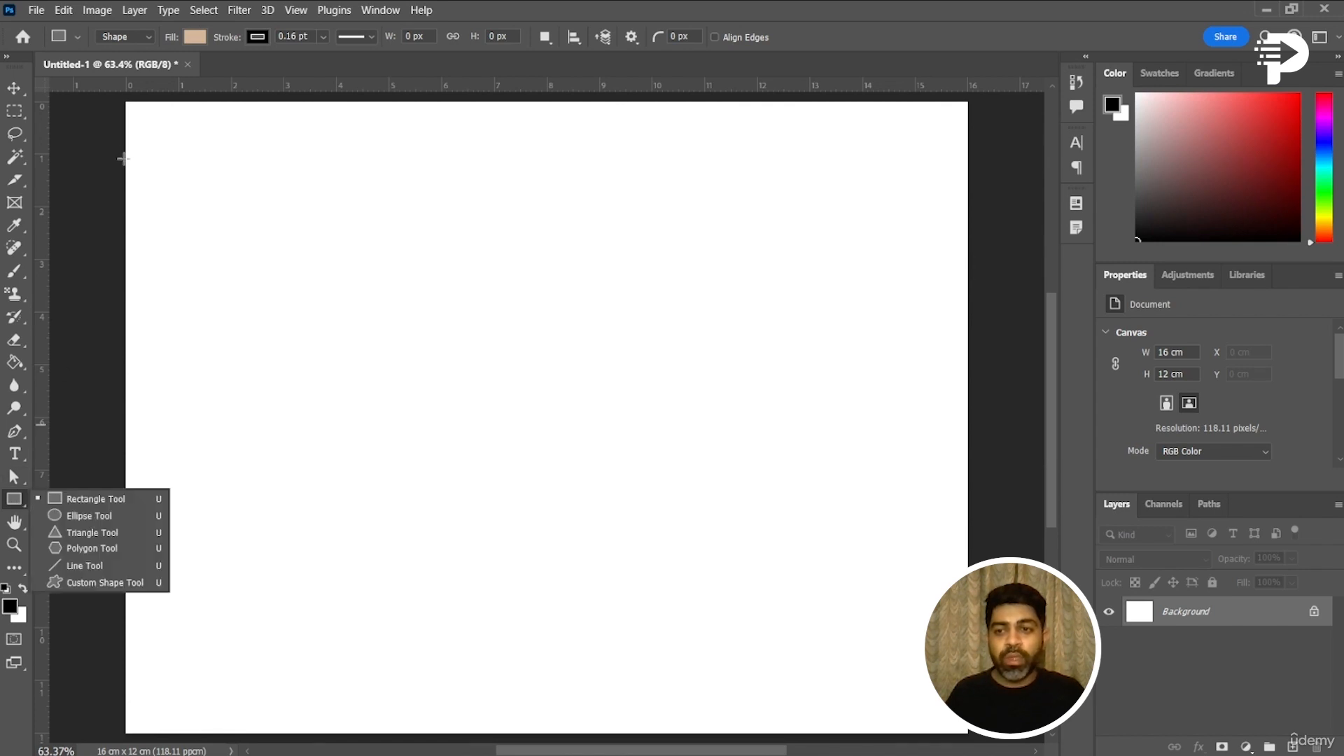
click(137, 33)
click(137, 34)
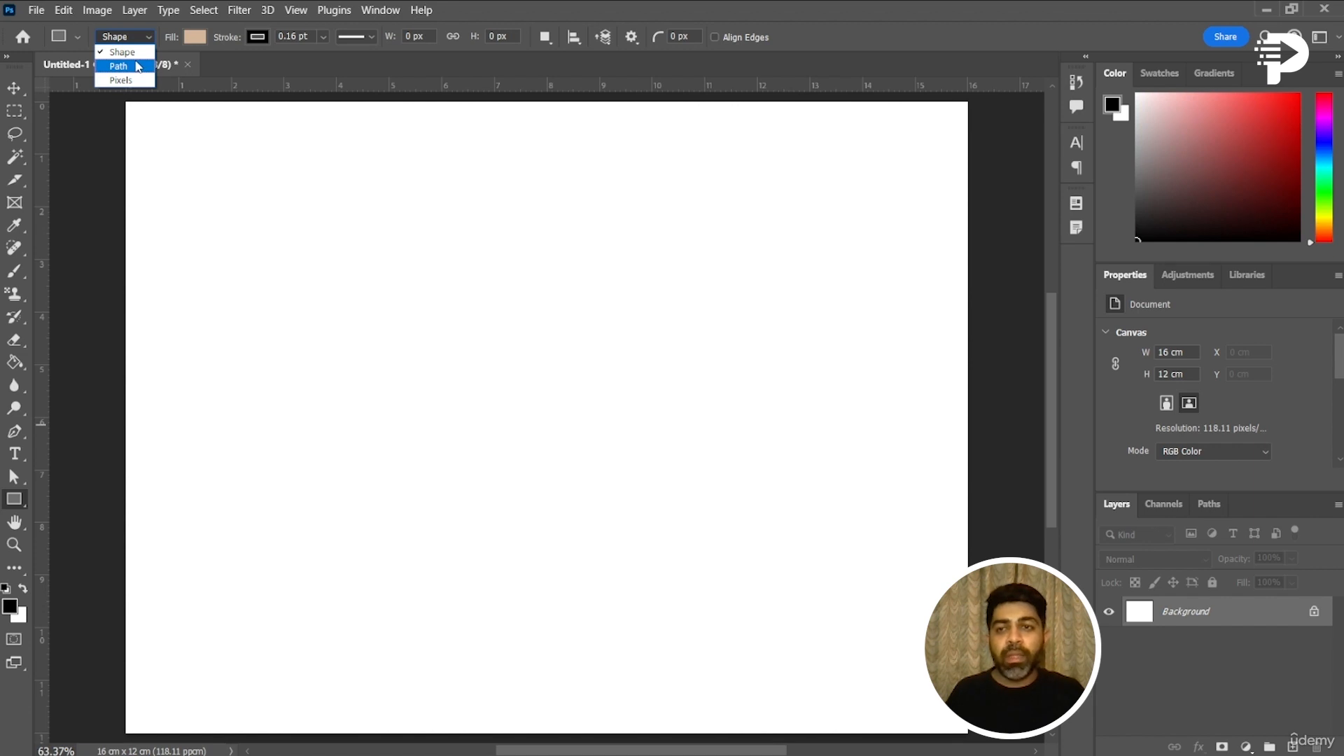
click(118, 67)
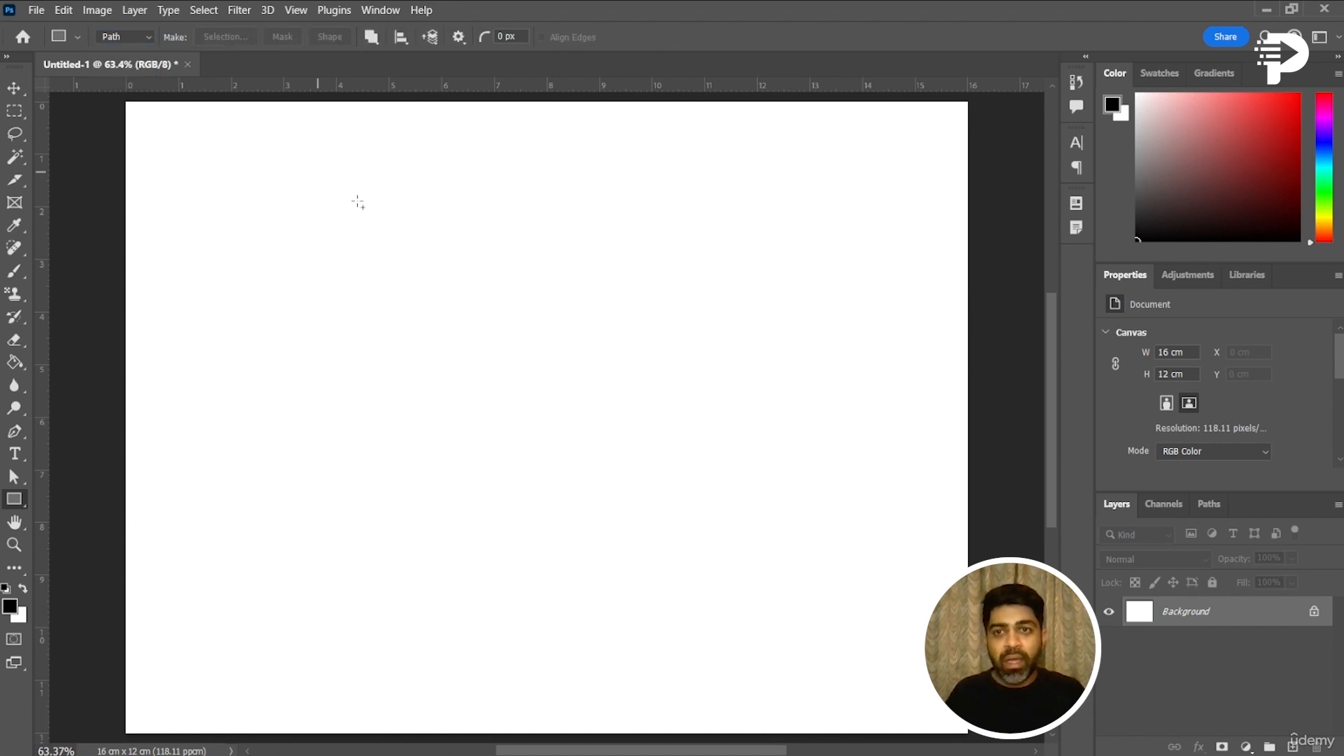
drag(269, 210, 812, 560)
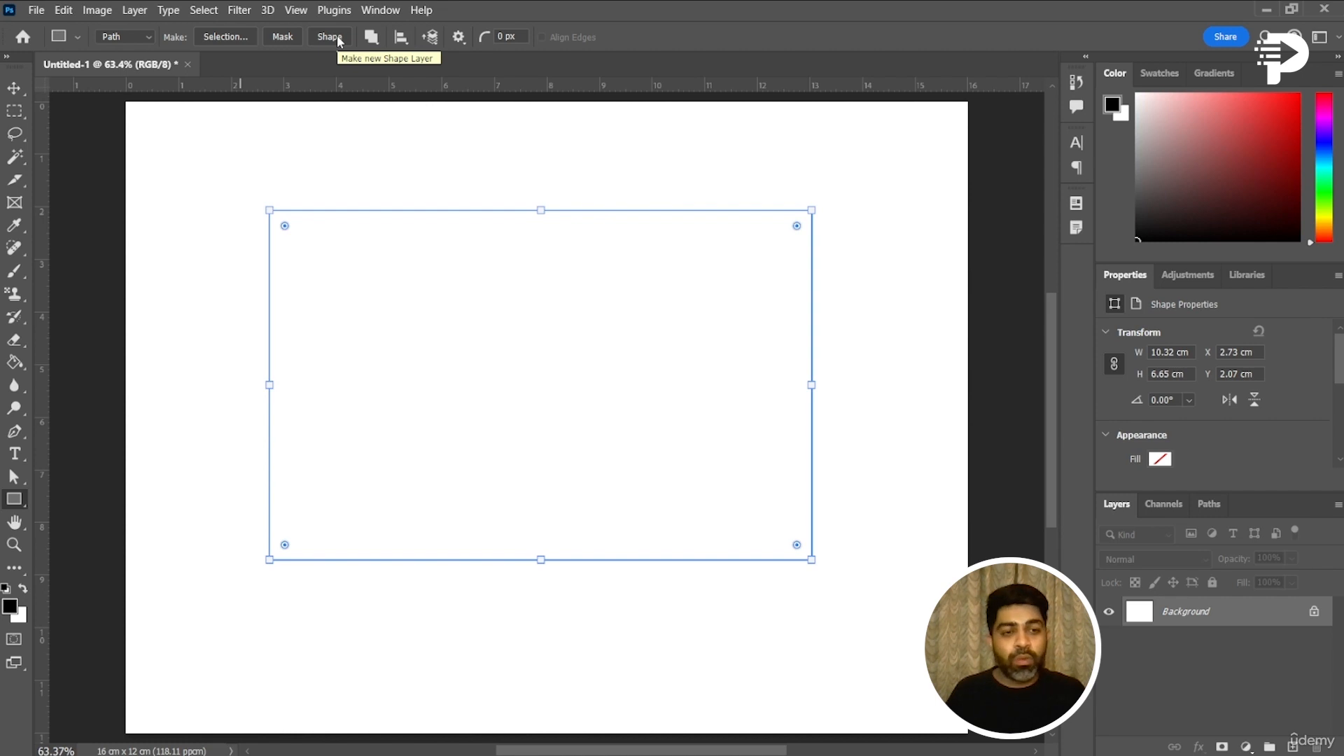
- Try converting the rectangular path into a selection with a 0-pixel feather and into a layer mask, undoing each conversion
click(221, 36)
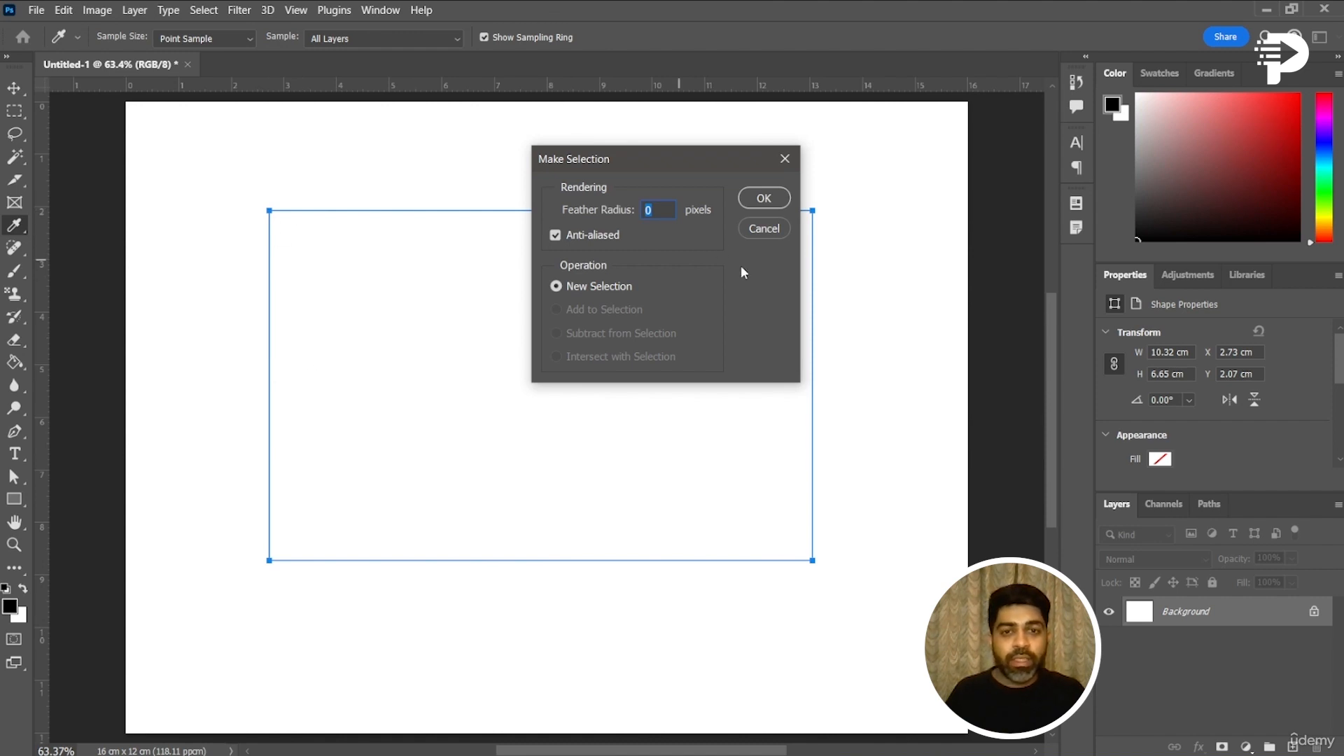
click(758, 202)
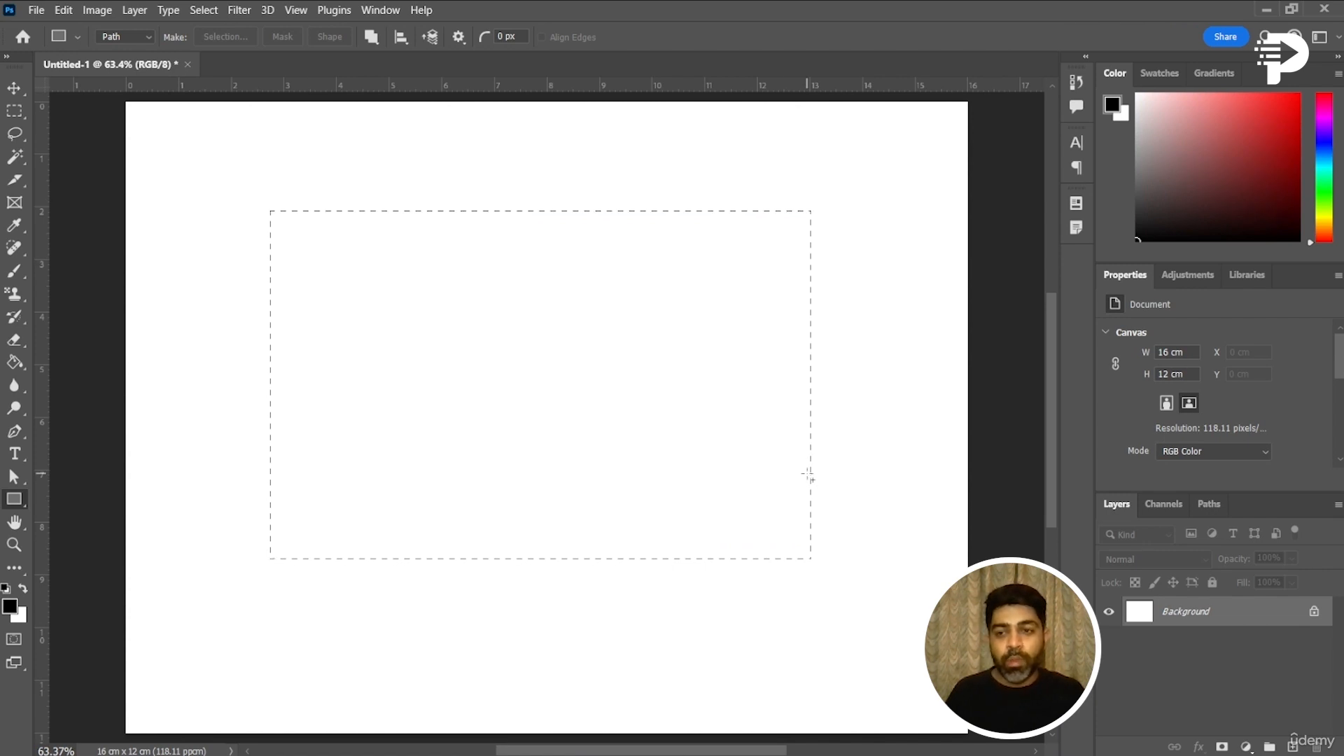
key(ctrl+z)
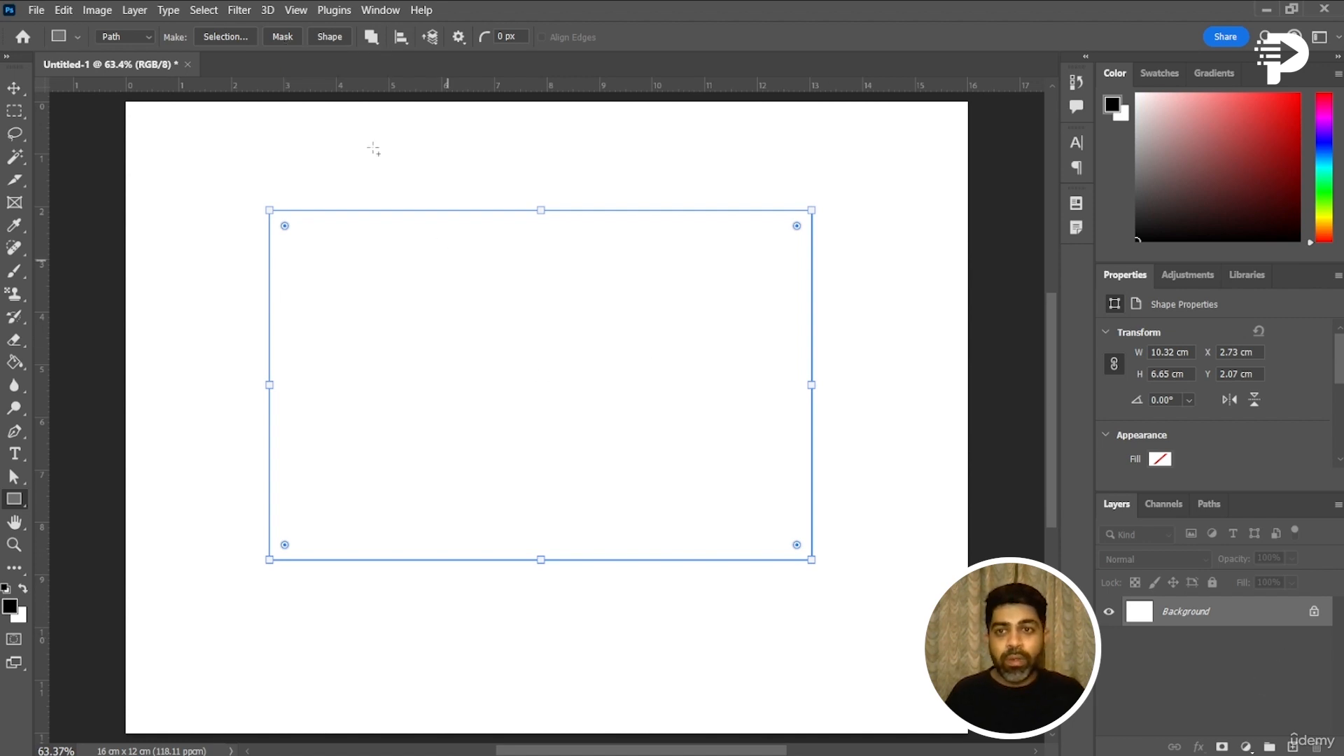
click(289, 39)
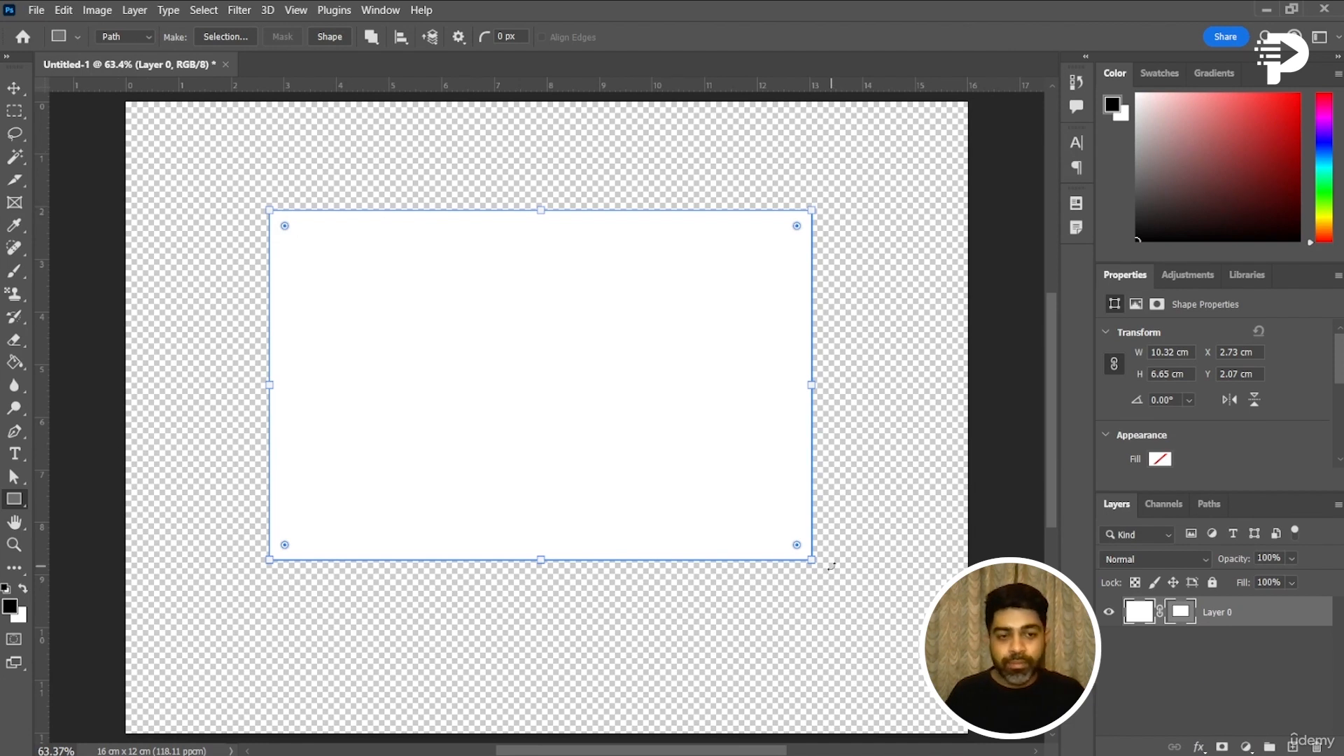
key(ctrl+z)
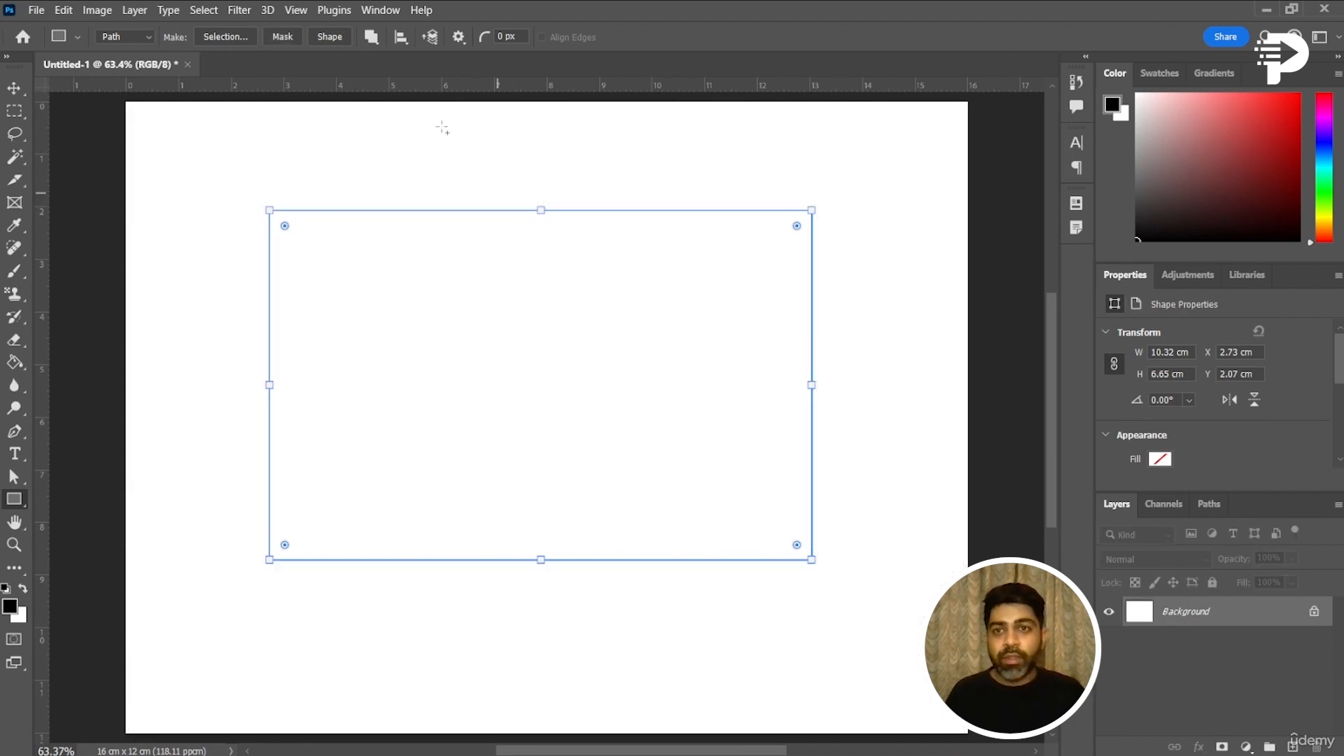
- Make a new shape layer from the rectangular path and look through its shape properties
click(330, 37)
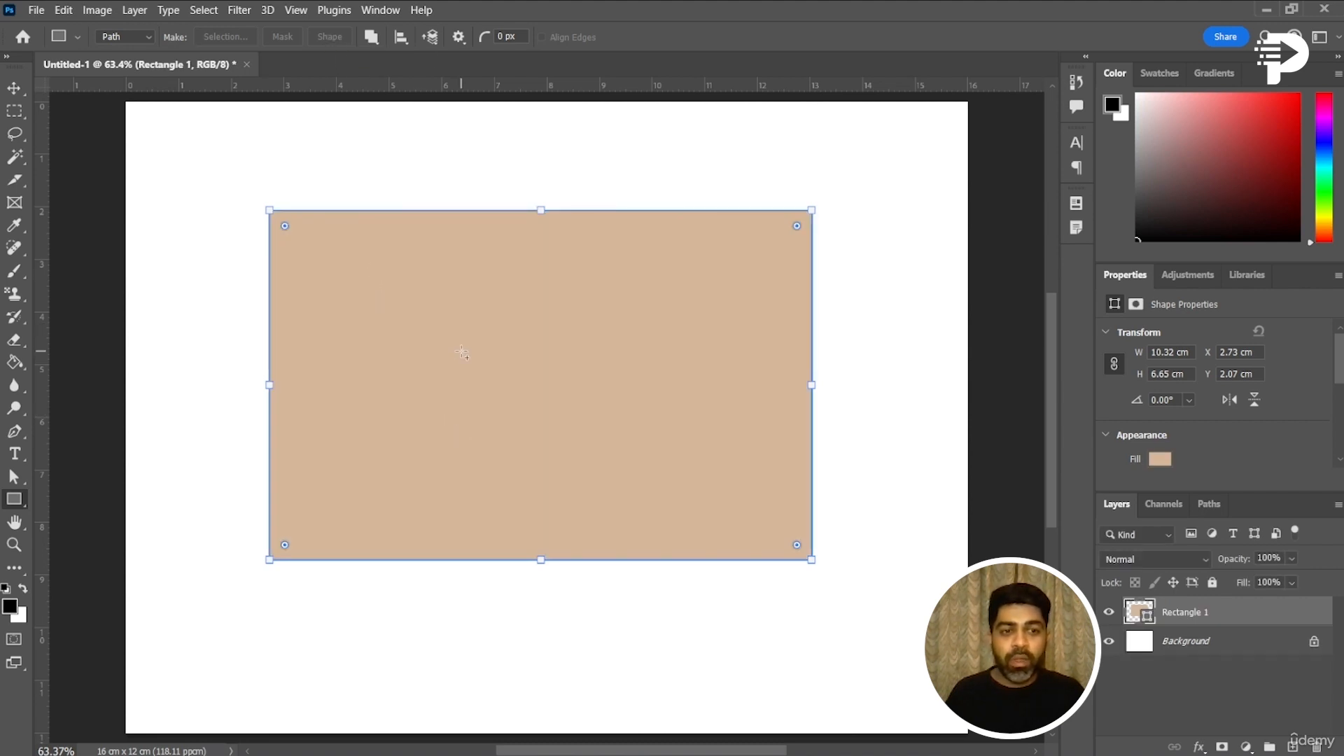
scroll(1339, 362, down, 1)
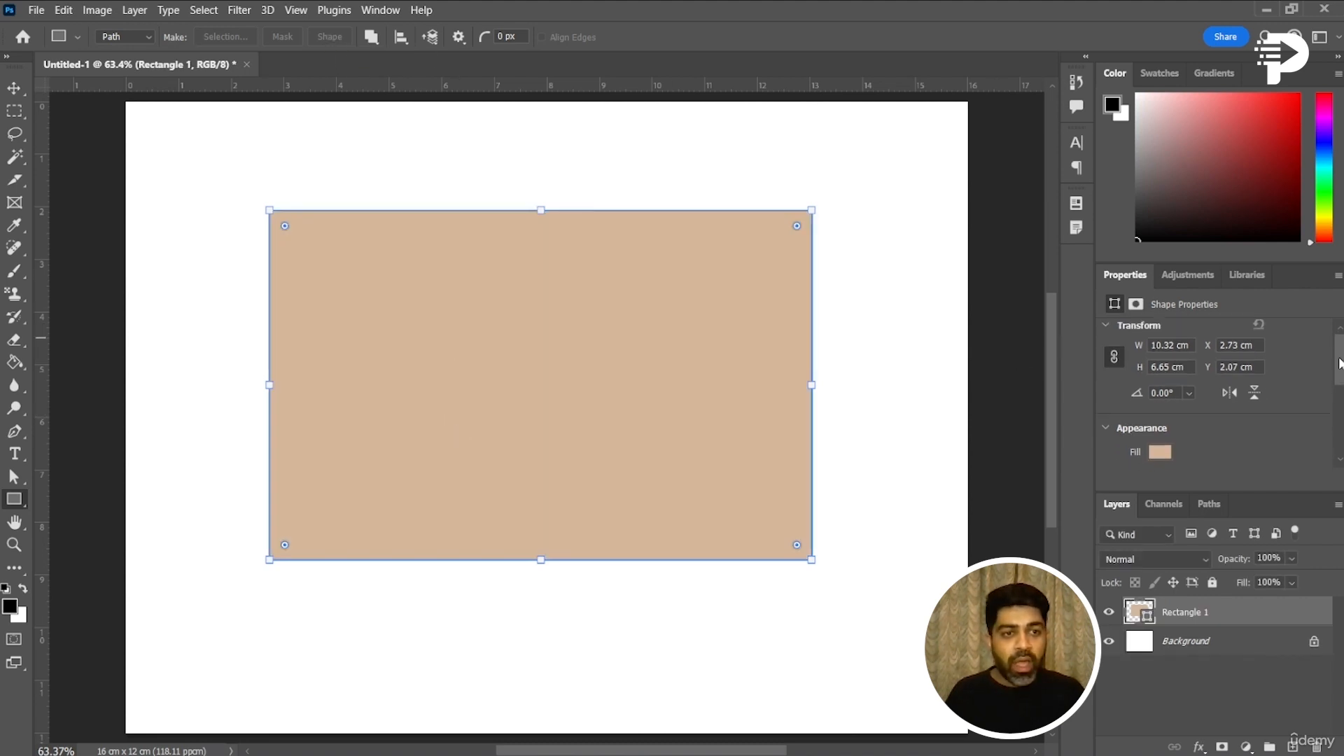
drag(1339, 359, 1339, 403)
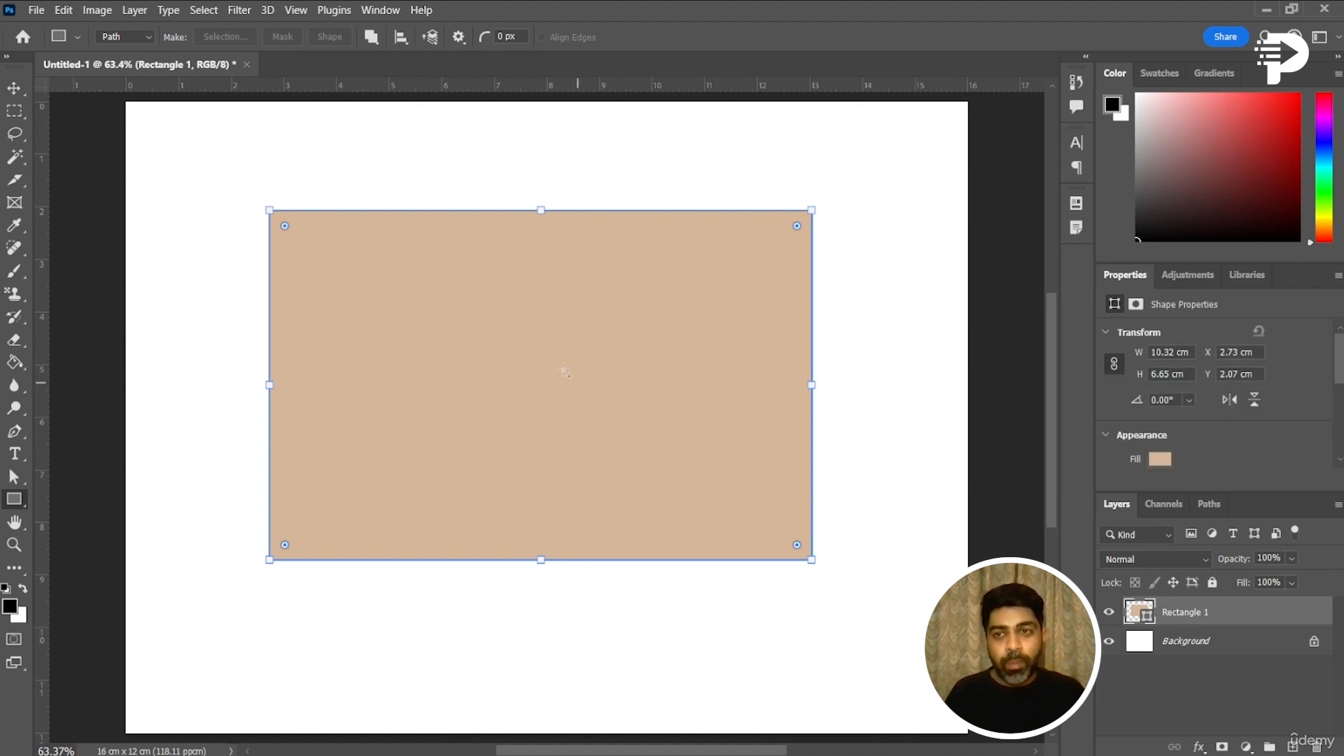
- In Pixels mode, draw a black rectangle about 9.63 cm by 6.42 cm on a new layer, overlapping the tan rectangle
click(145, 37)
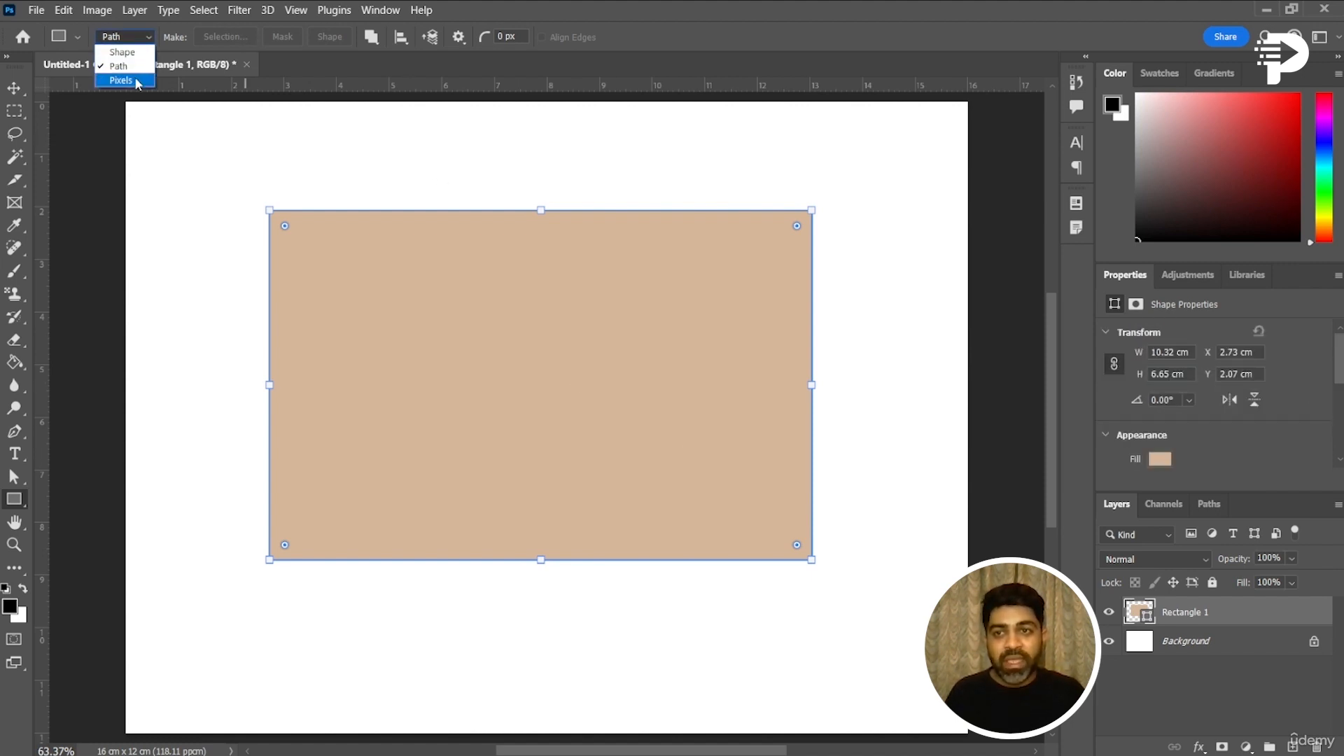
click(138, 83)
click(1292, 730)
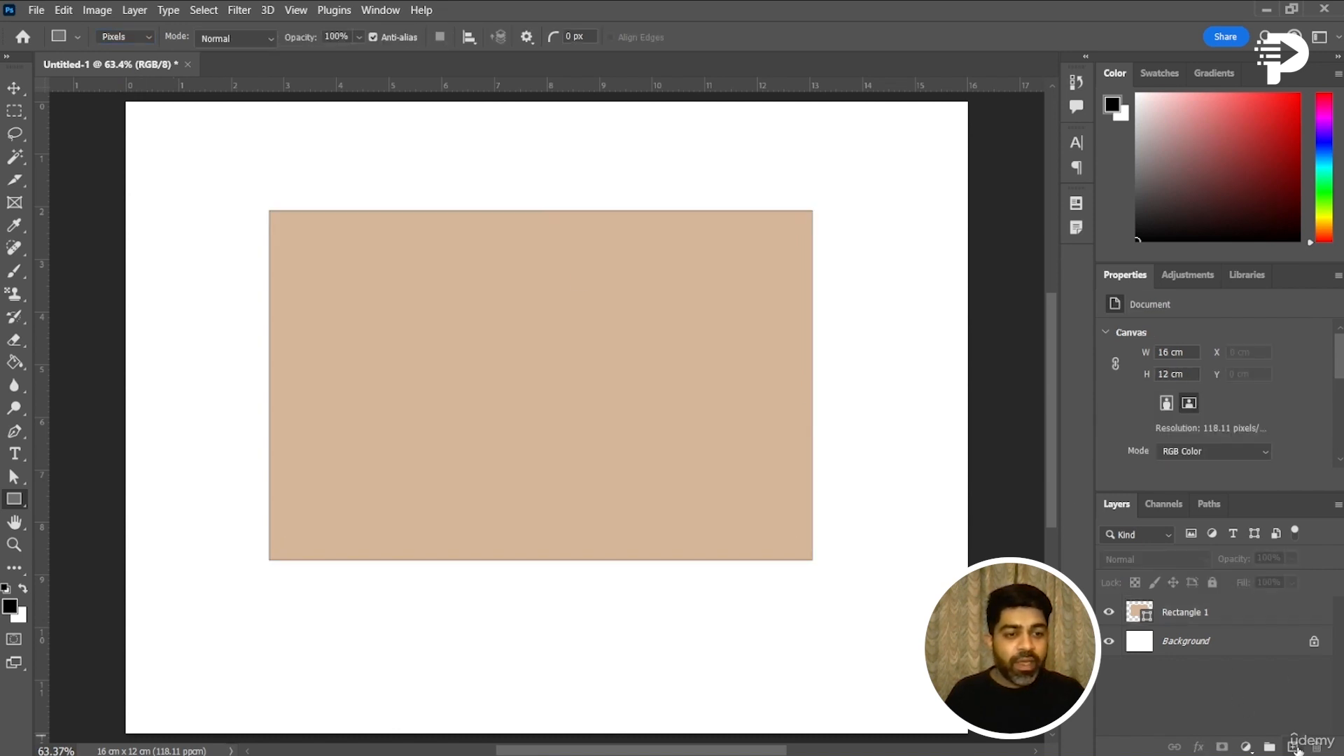
click(1293, 747)
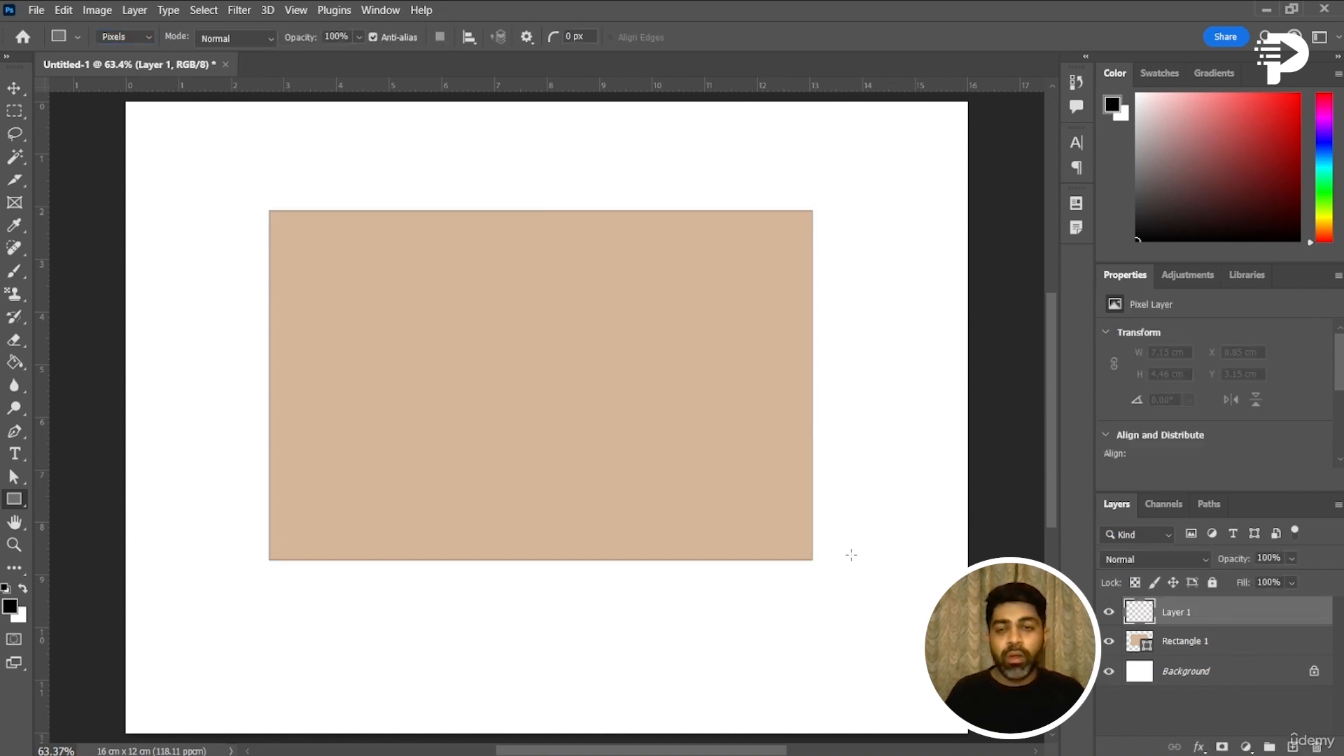
mouse_move(388, 318)
mouse_down()
mouse_move(788, 586)
mouse_move(810, 622)
mouse_move(870, 621)
mouse_up()
key(Escape)
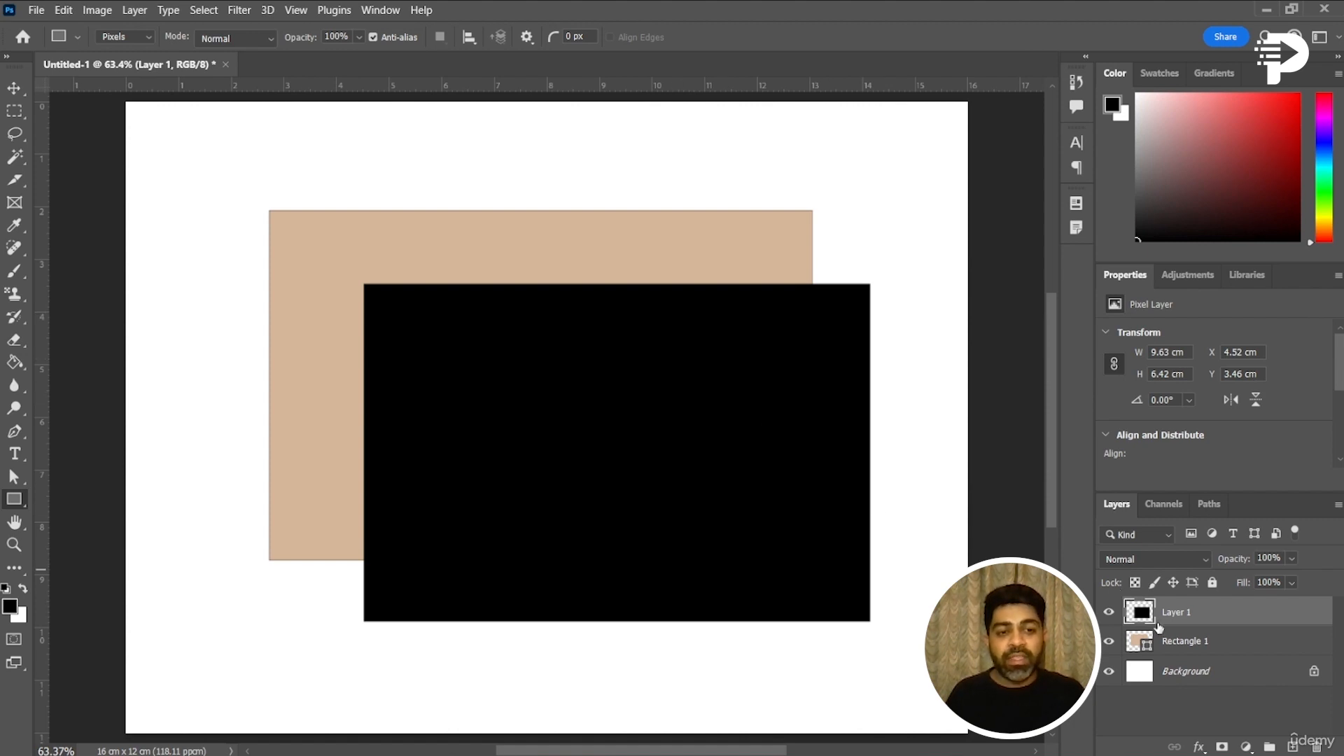
- Hide the Rectangle 1 and Background layers, keeping only the black pixel rectangle's layer shown
click(1110, 642)
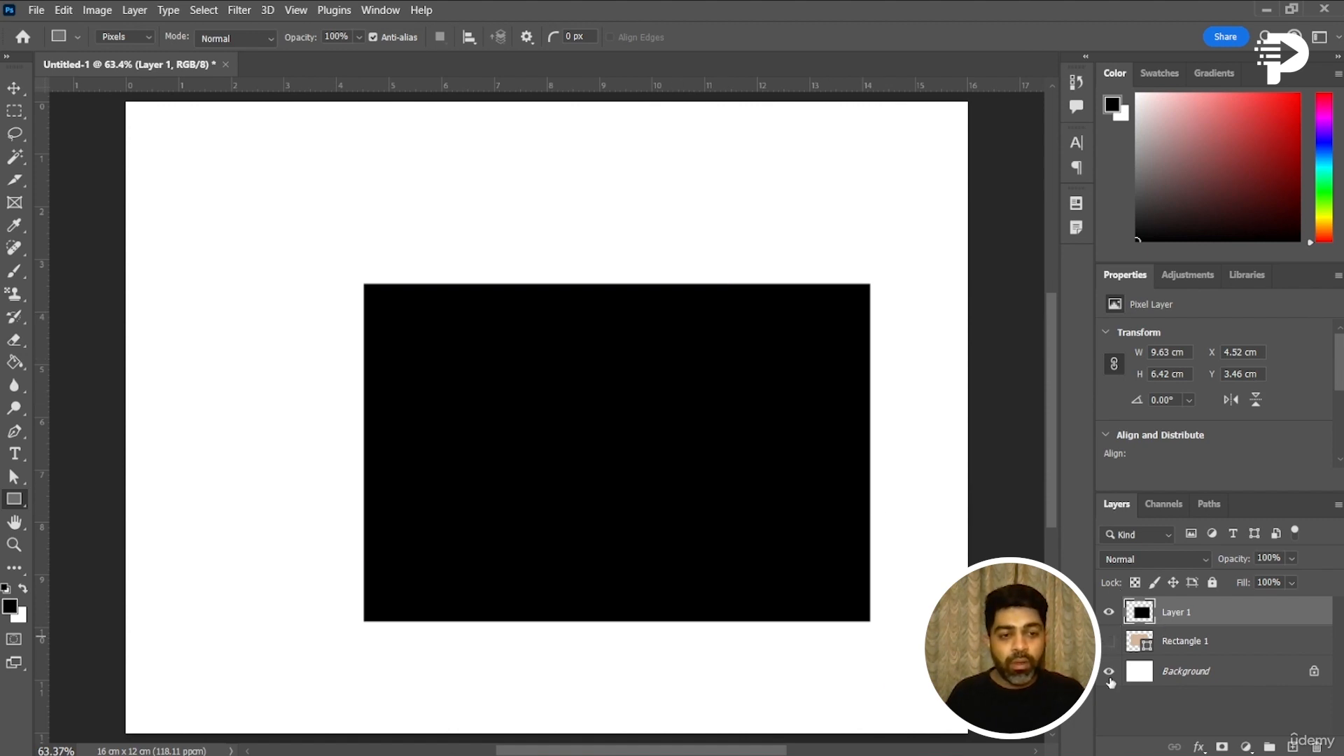
click(1109, 676)
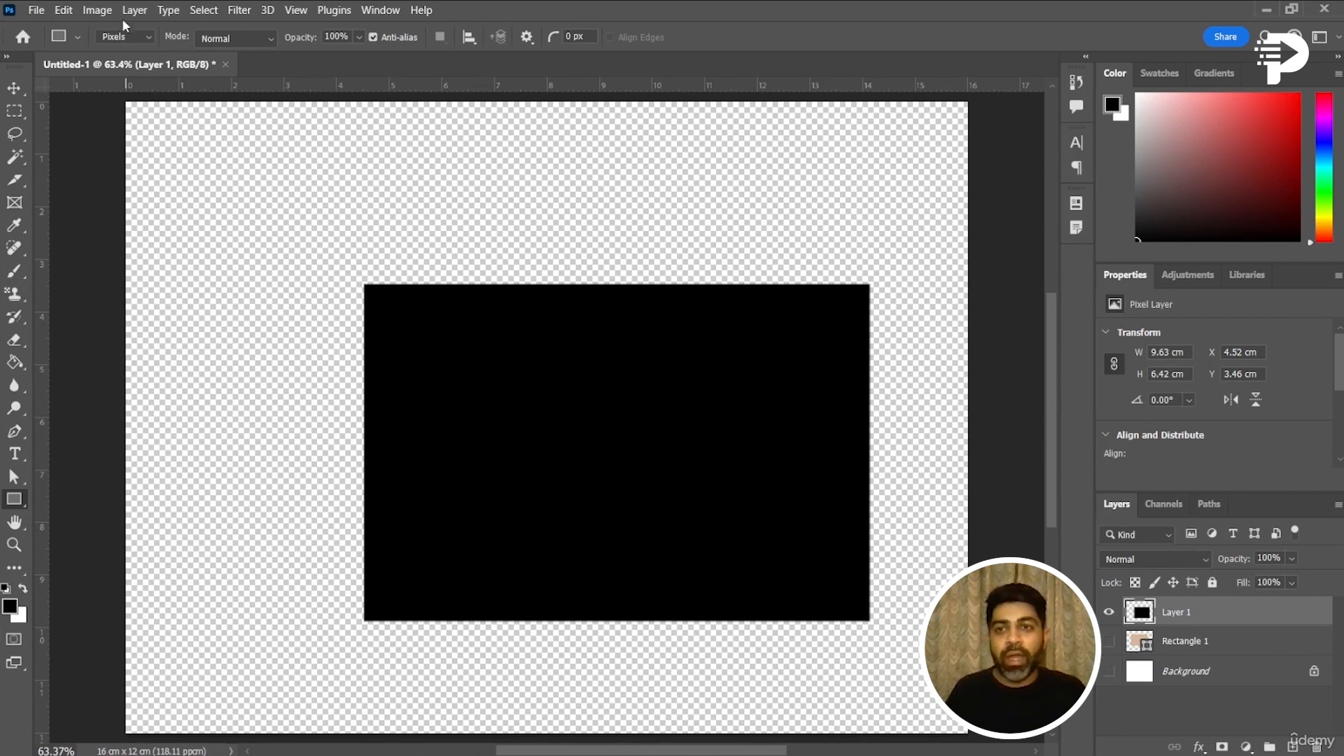
- Switch the Rectangle tool's drawing mode from Pixels back to Shape
click(125, 36)
click(134, 57)
click(135, 44)
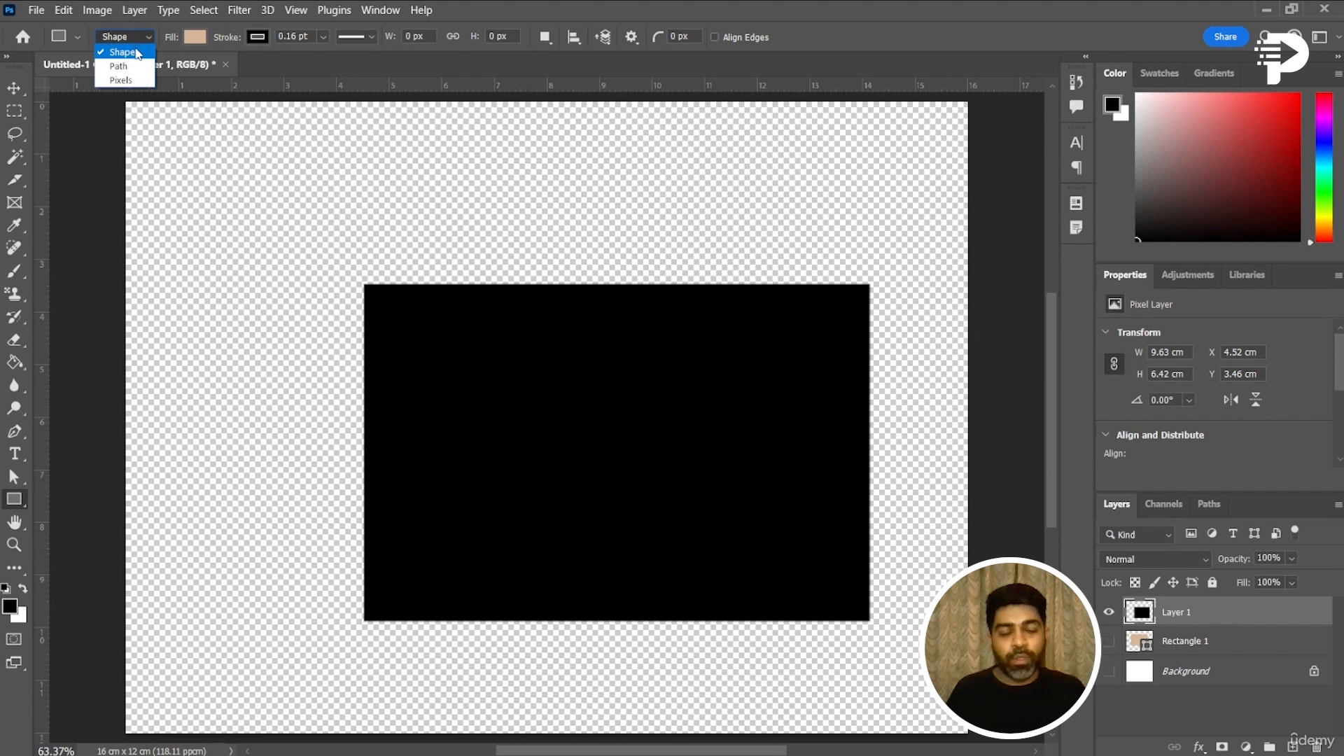
click(994, 408)
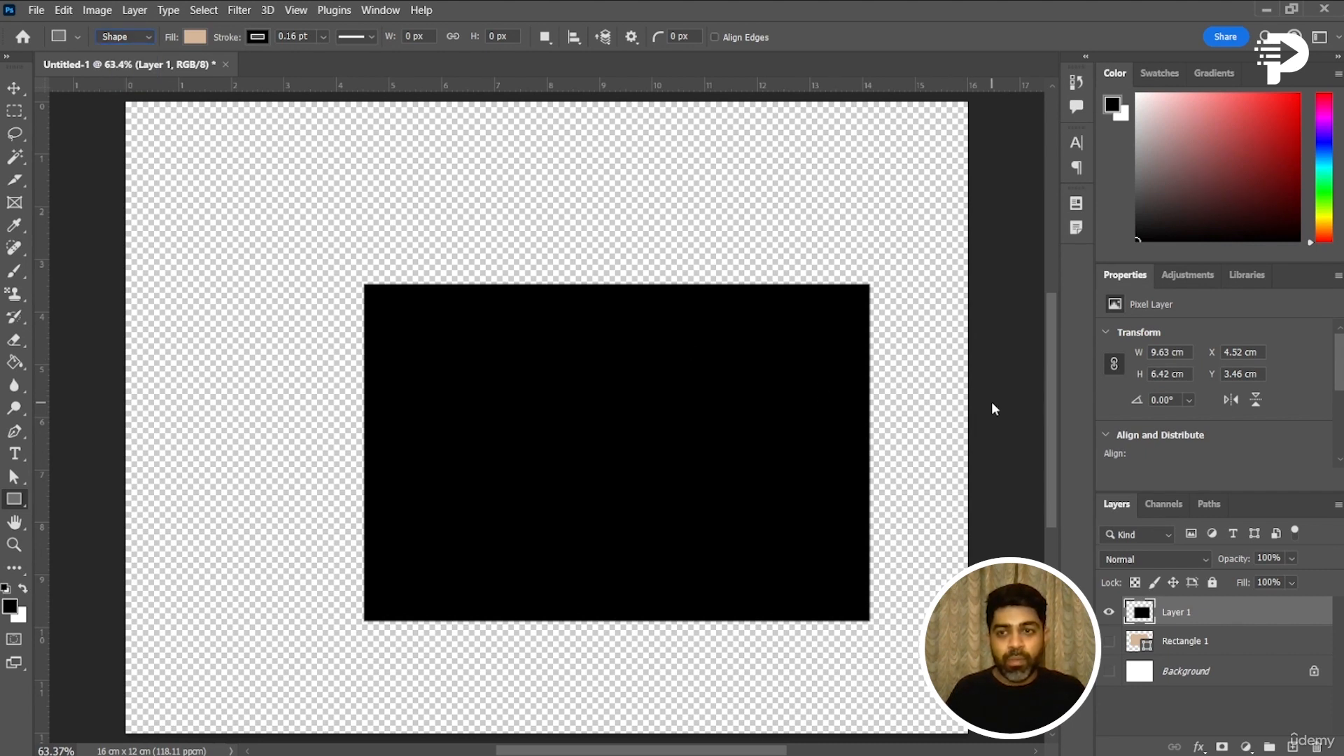
- Examine the Triangle, Ellipse and Custom Shape tools and the drawing modes they offer
right_click(19, 502)
click(124, 533)
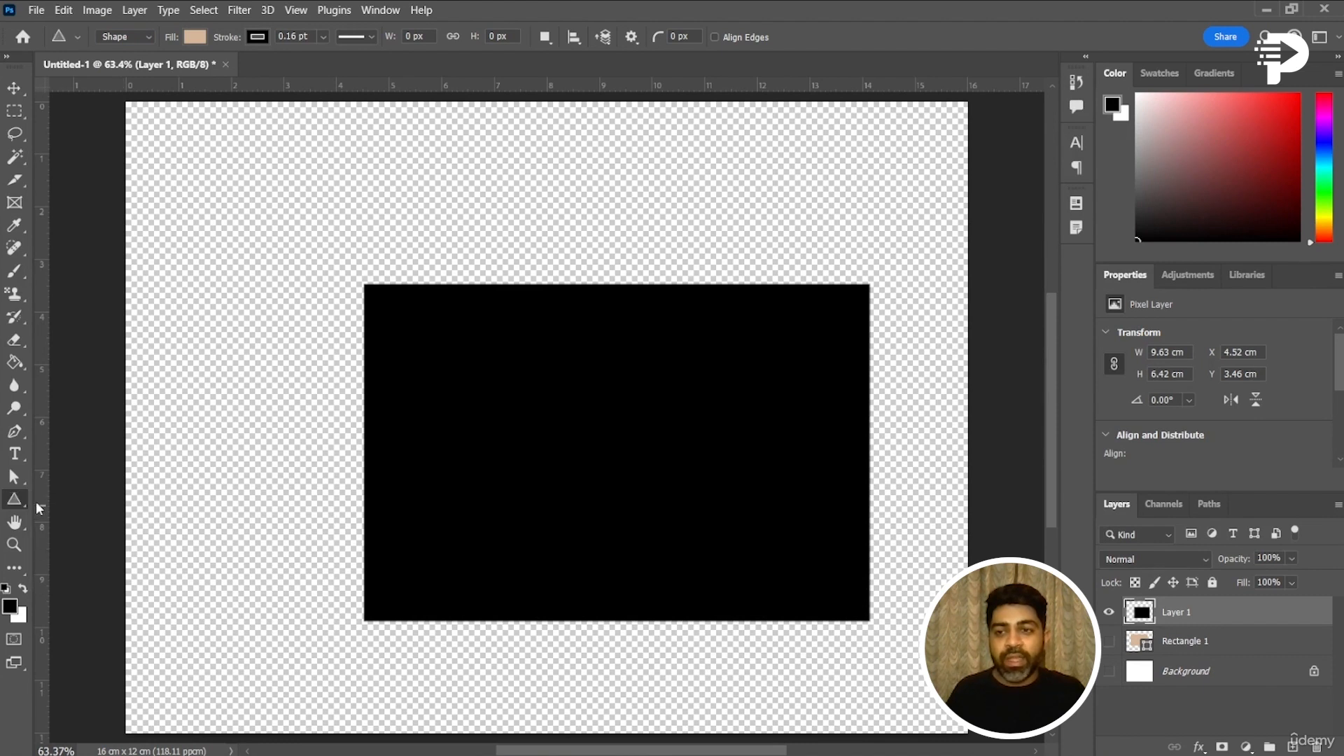
right_click(18, 500)
click(74, 514)
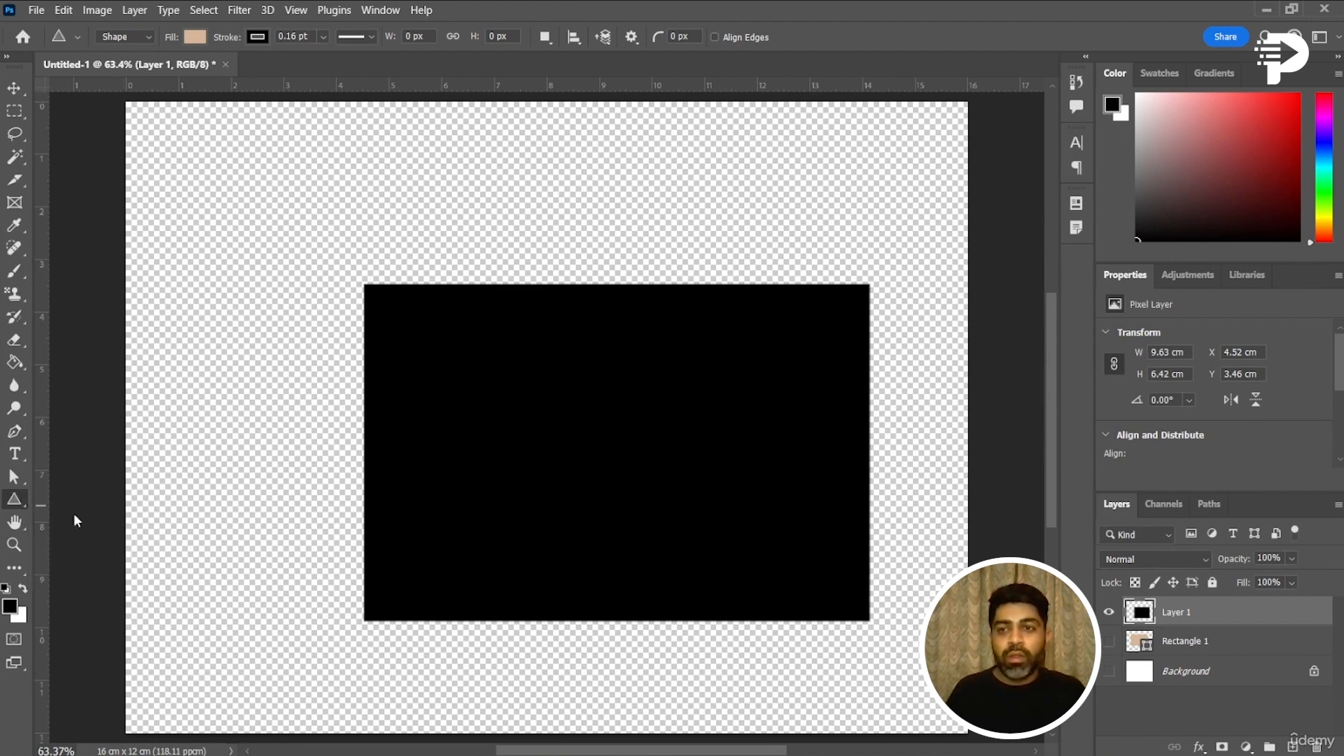
click(124, 37)
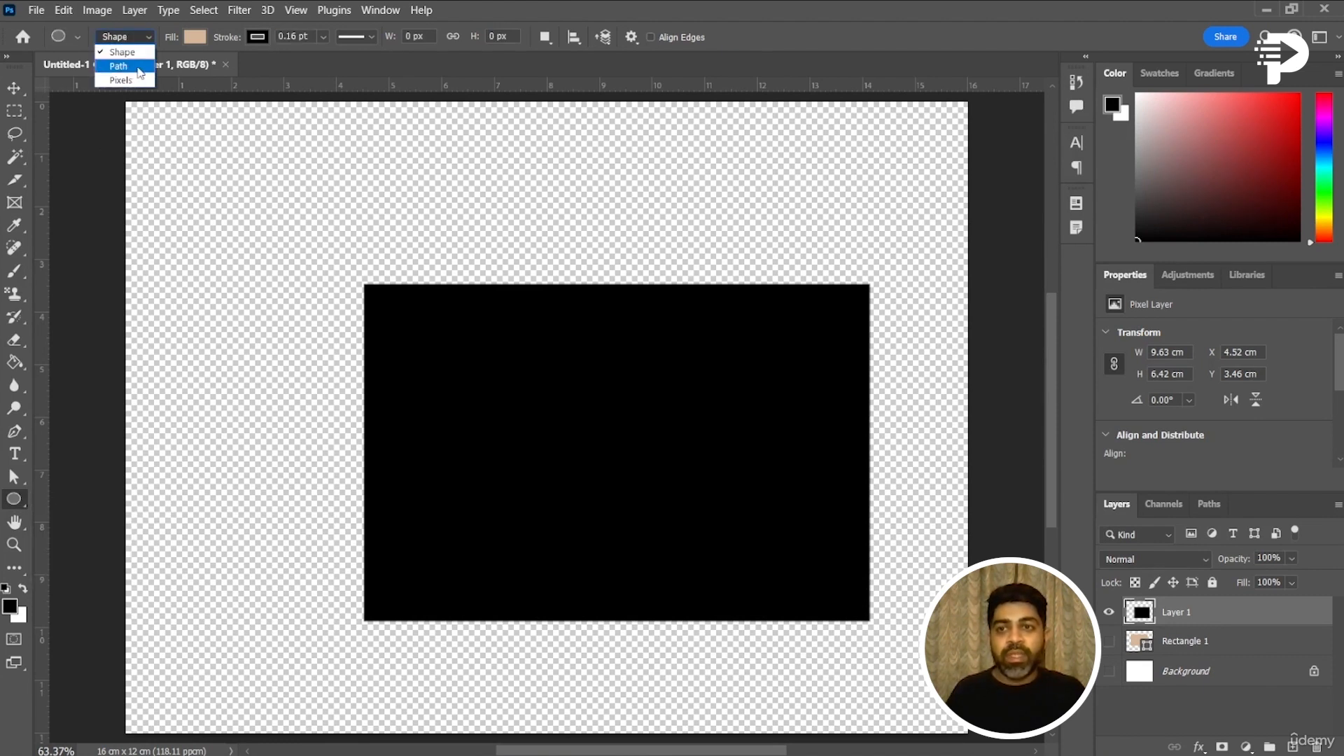
click(22, 500)
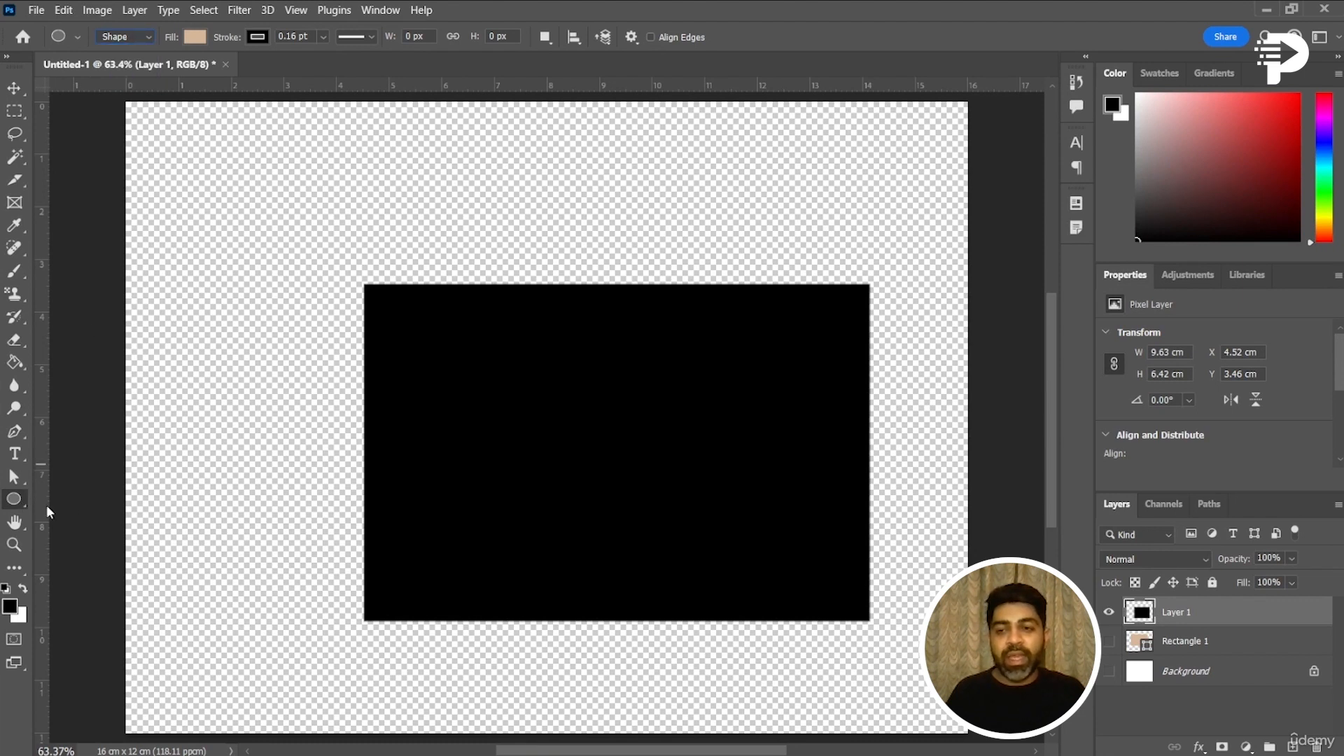
right_click(24, 502)
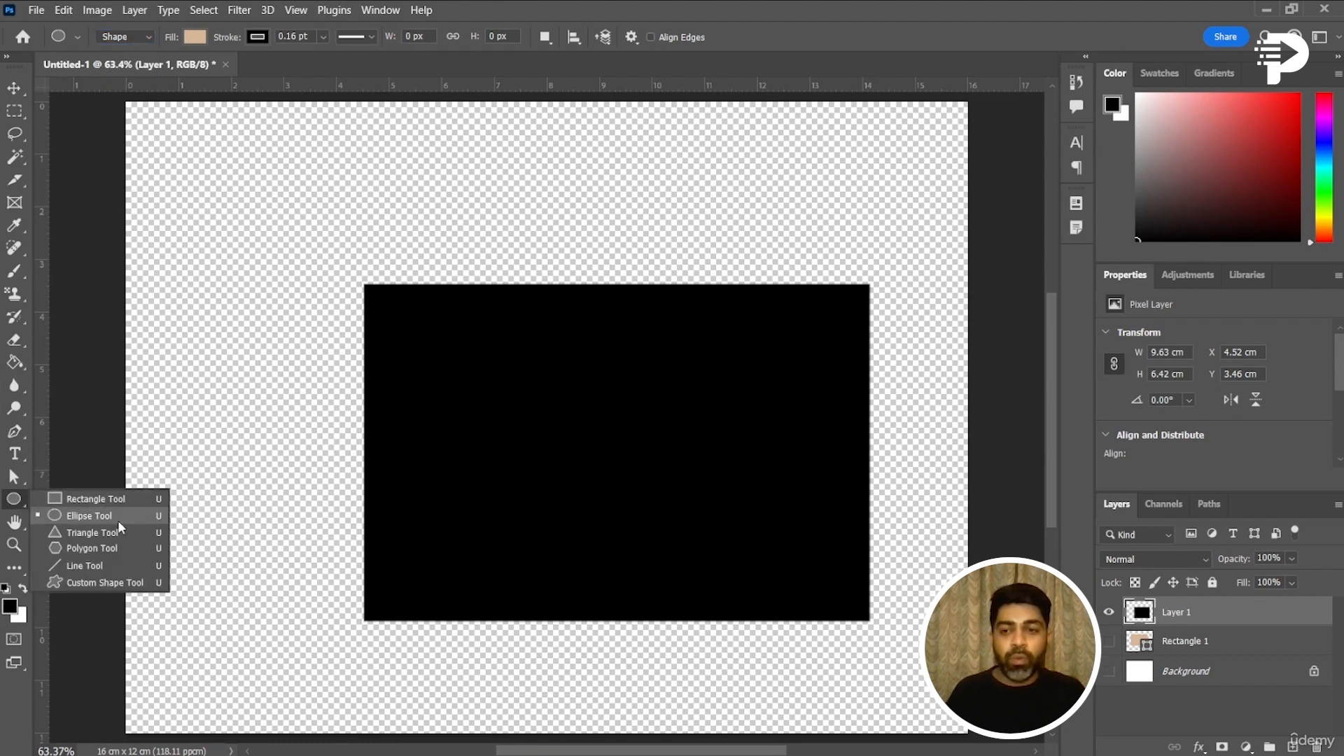
click(115, 581)
click(20, 522)
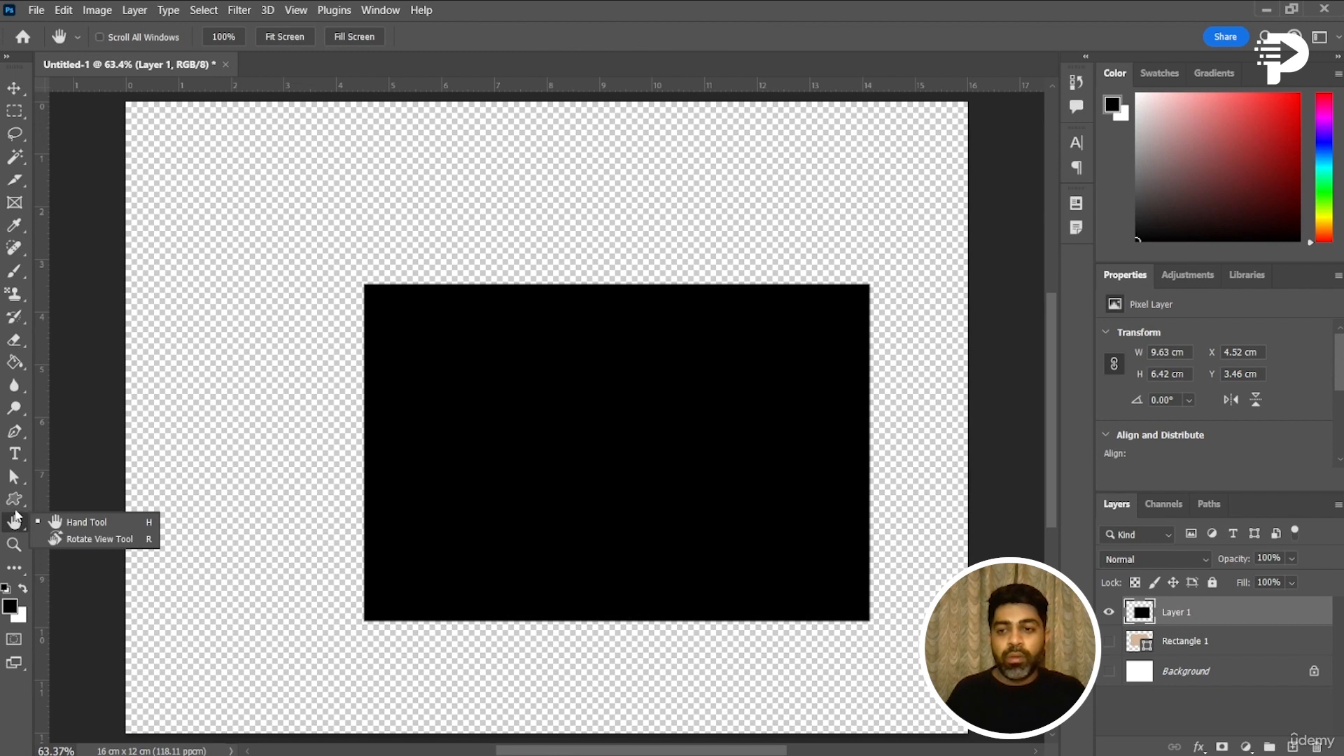
click(14, 500)
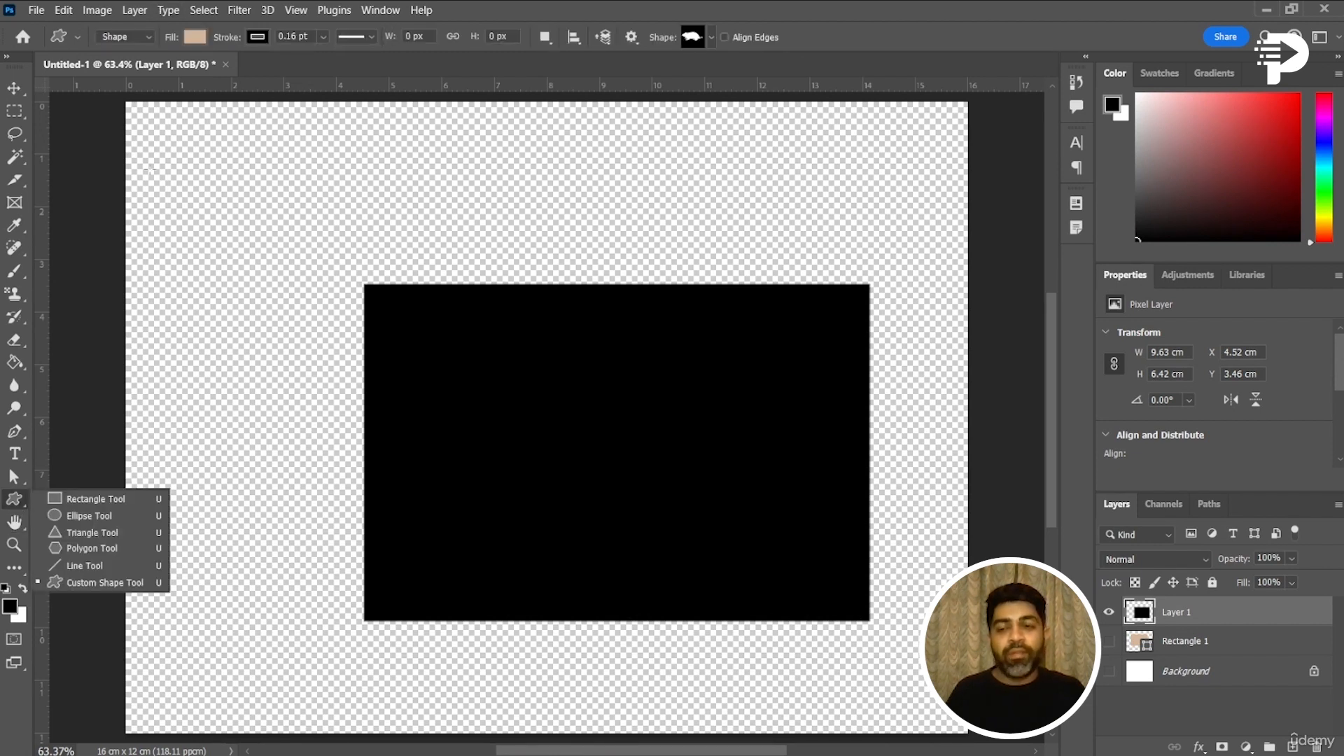
click(142, 38)
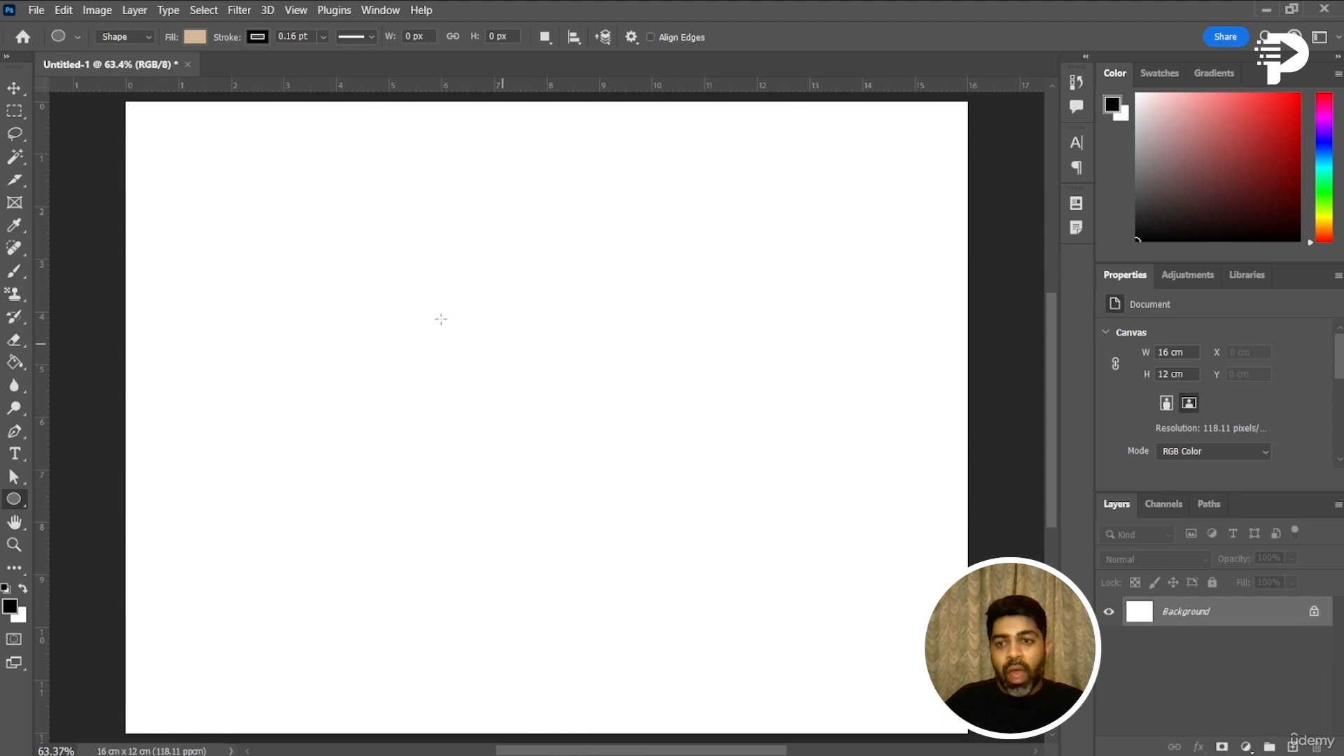
- Draw a freehand ellipse about 6.78 cm by 6.44 cm on the blank canvas and undo it
drag(289, 206, 645, 544)
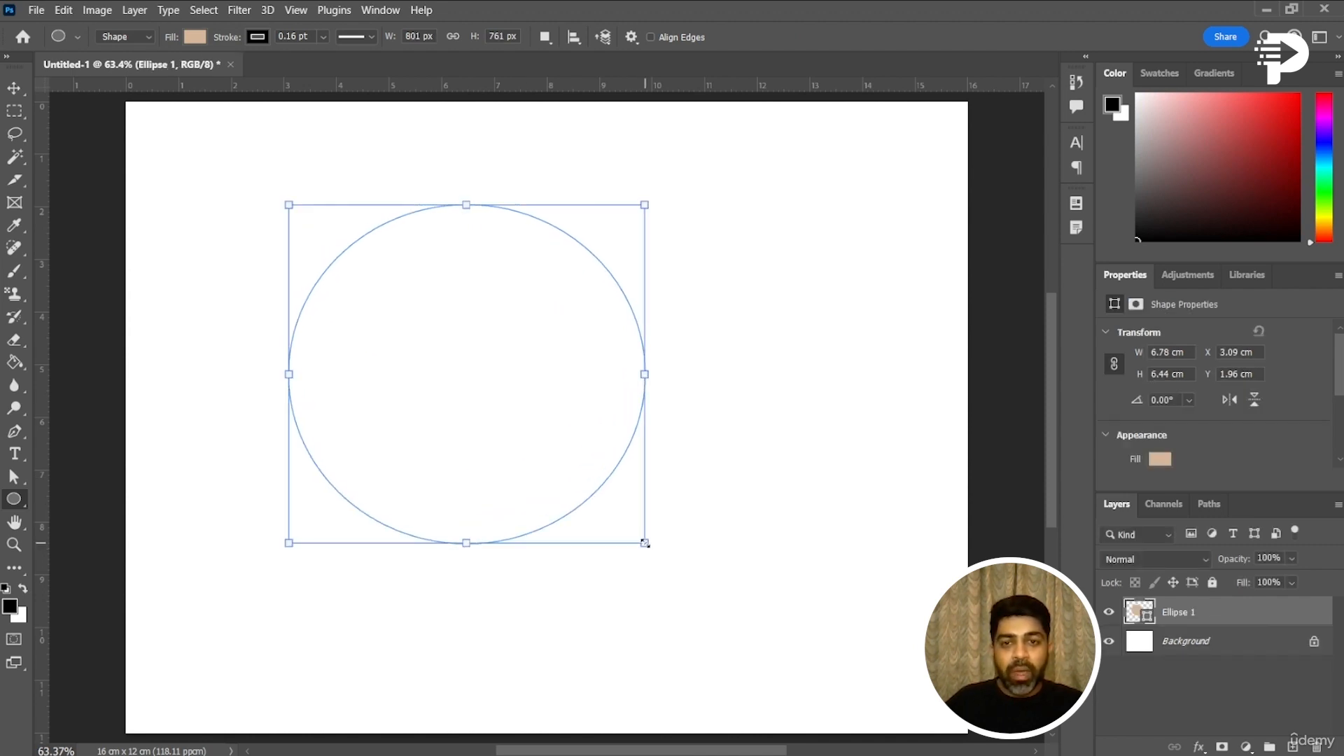
key(ctrl+z)
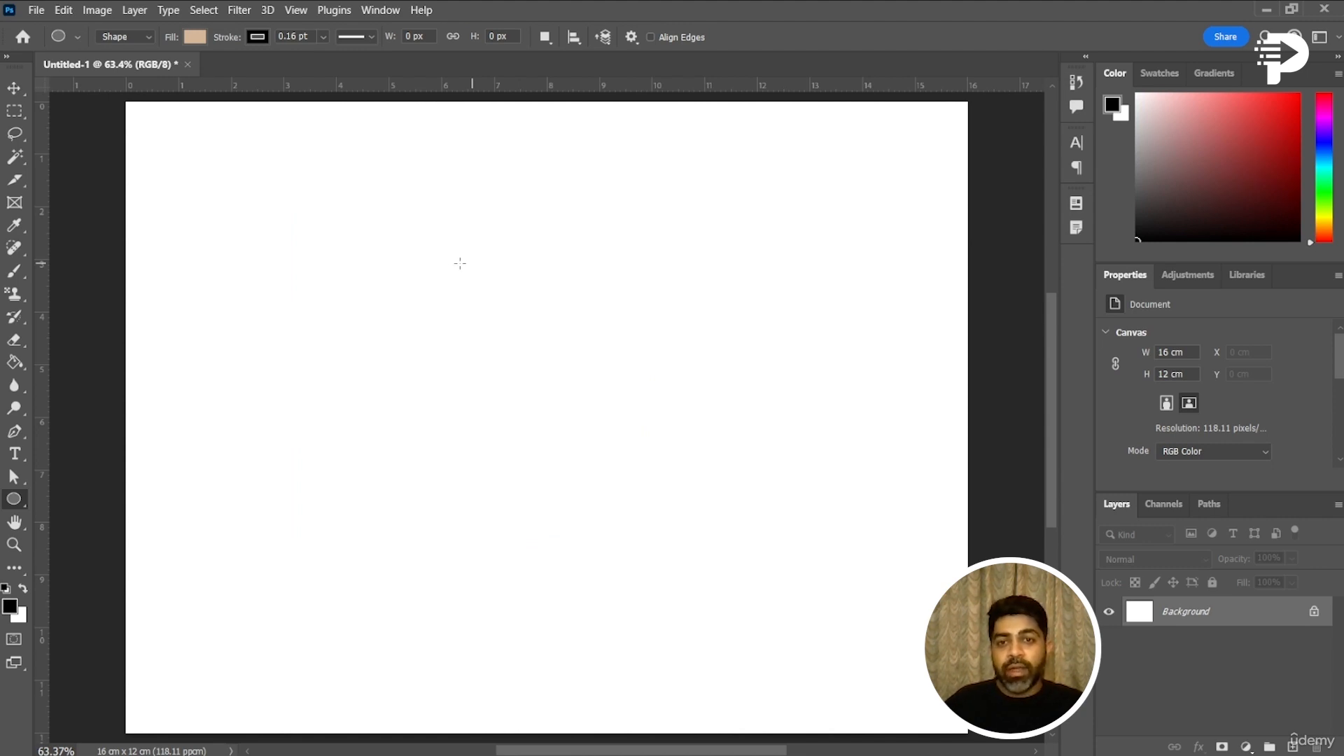
- Create a circle by exact dimensions with the Ellipse tool, 500 px wide and 500 px high, without the From Center option
click(498, 369)
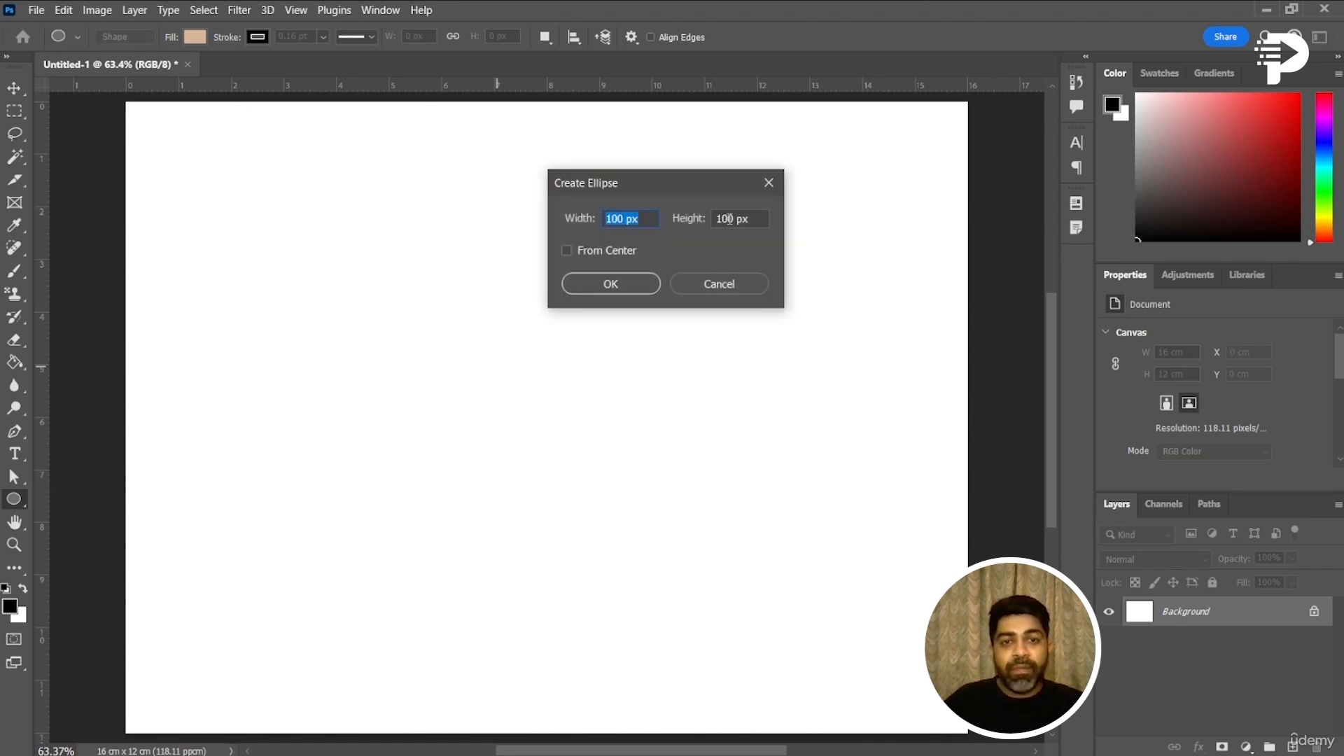
click(611, 220)
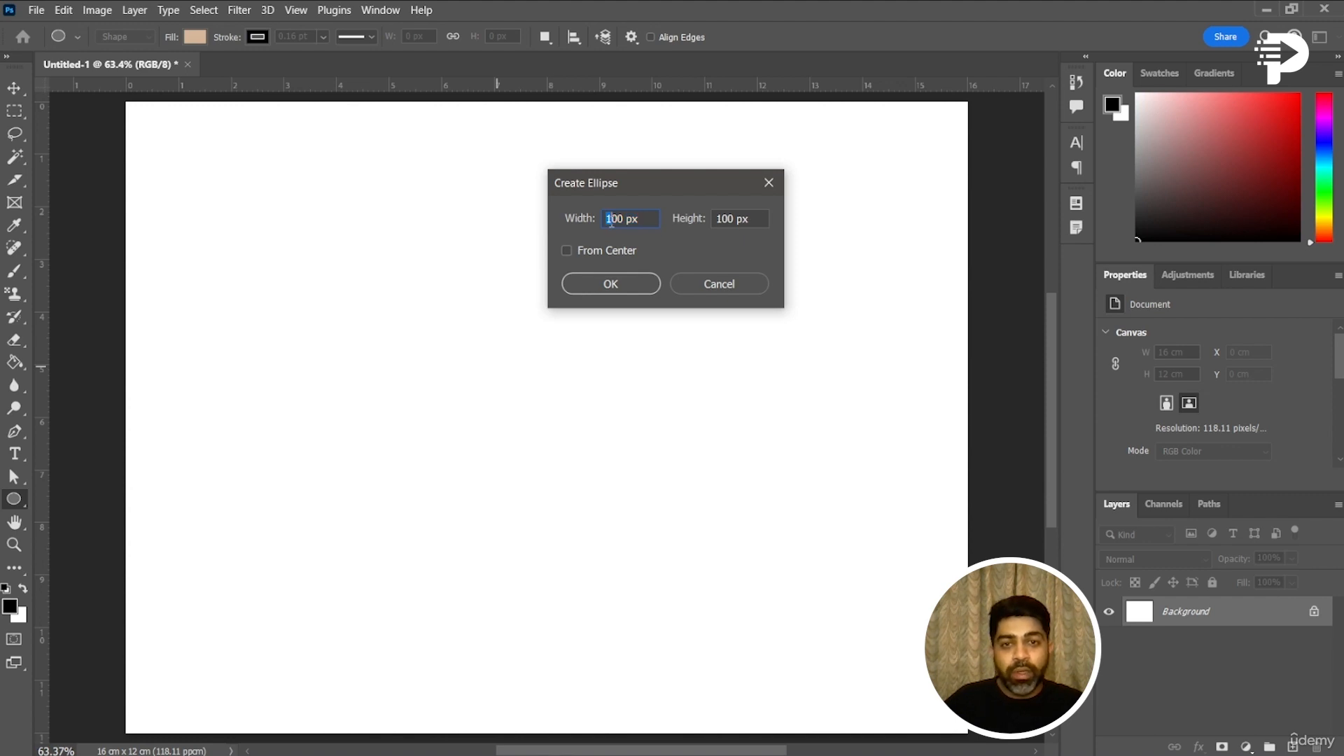
text(5)
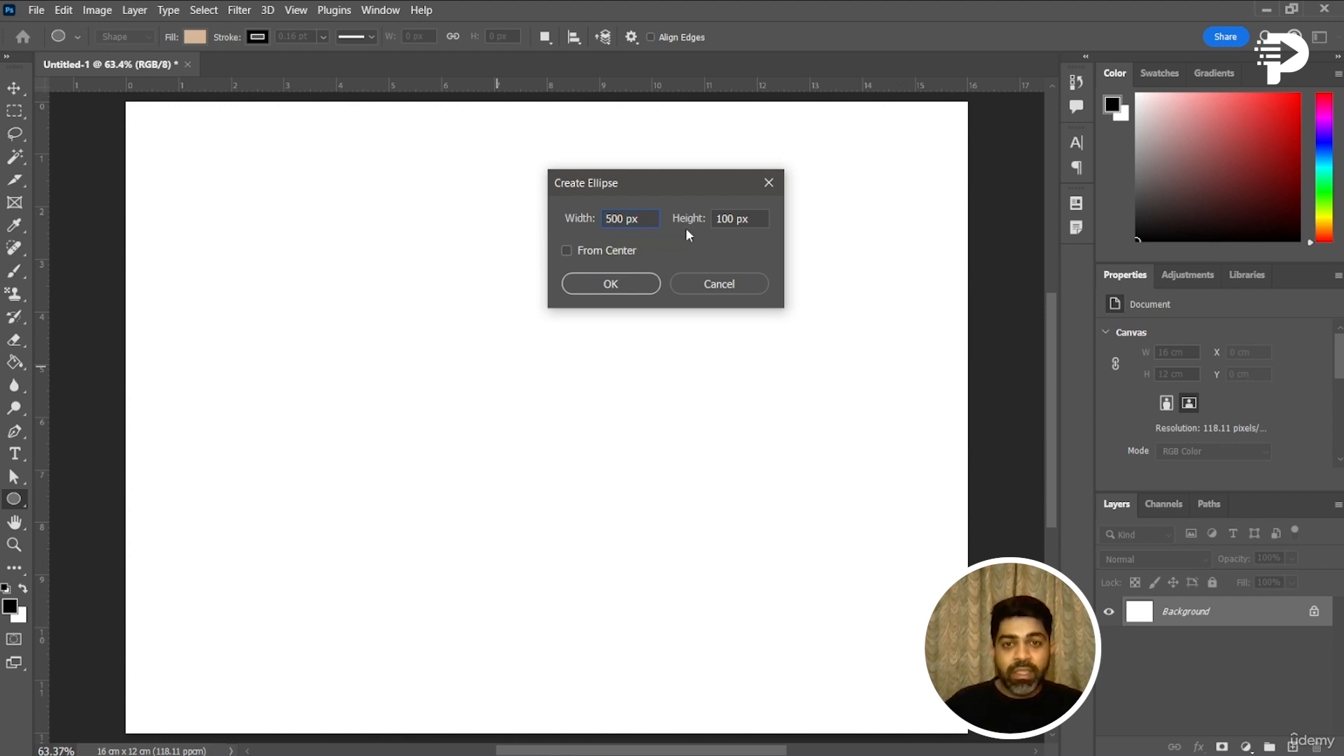
drag(716, 219, 722, 218)
text(5)
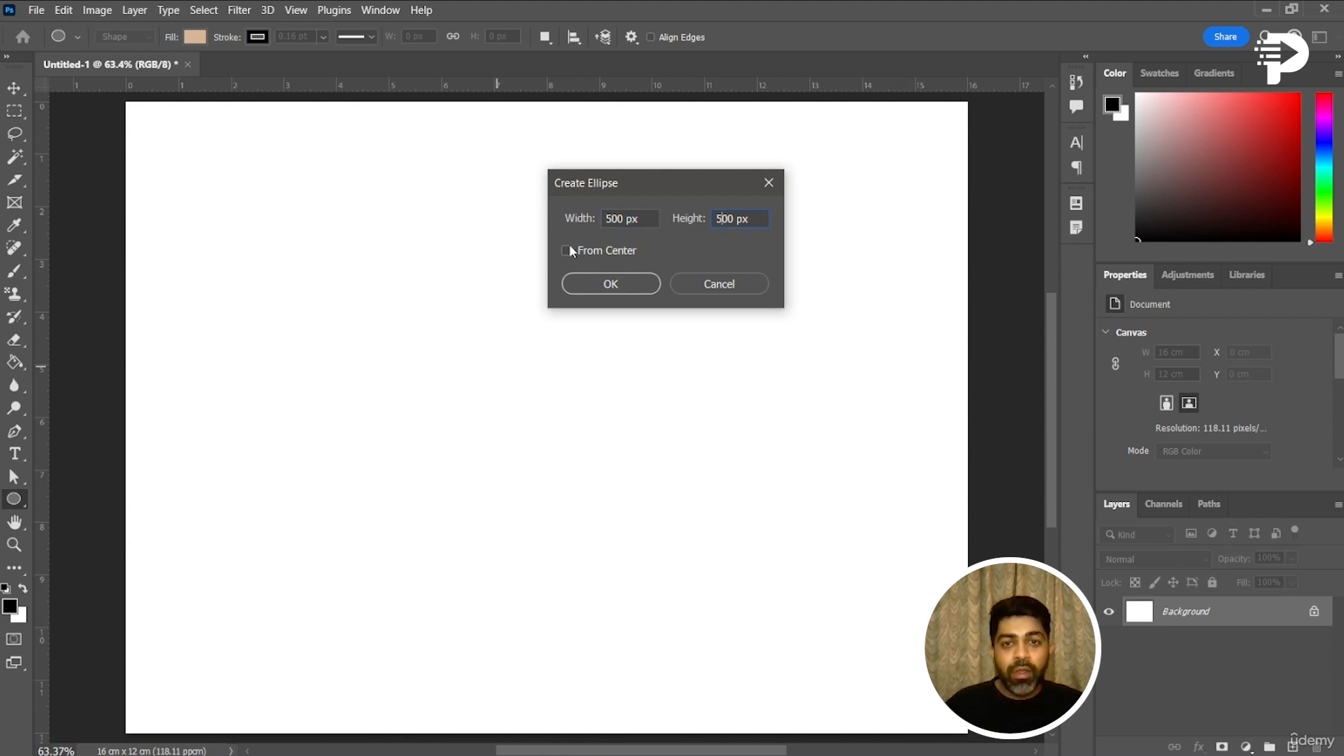
click(619, 283)
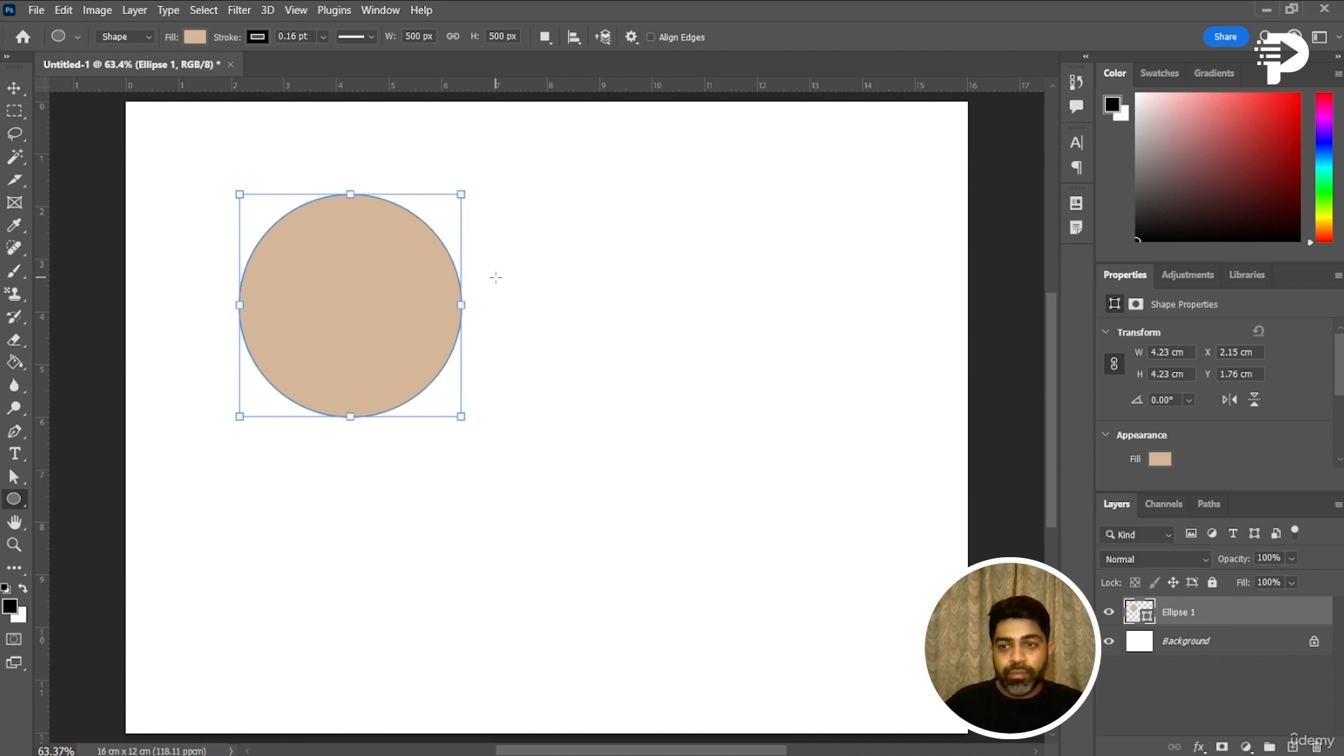
- Create a 500 by 500 px rectangle from center beside the circle, with 21 px upper-left and lower-right radii and 0 px for the other corners
right_click(17, 498)
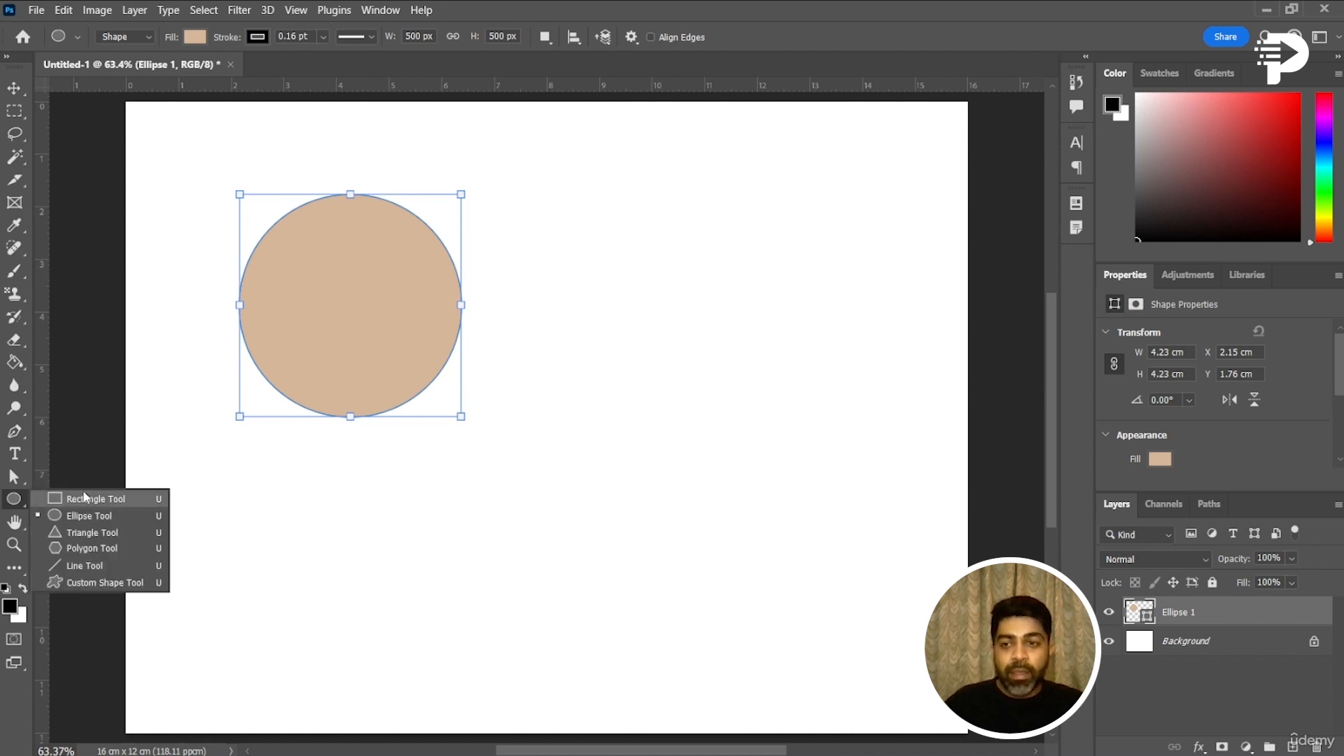
click(91, 498)
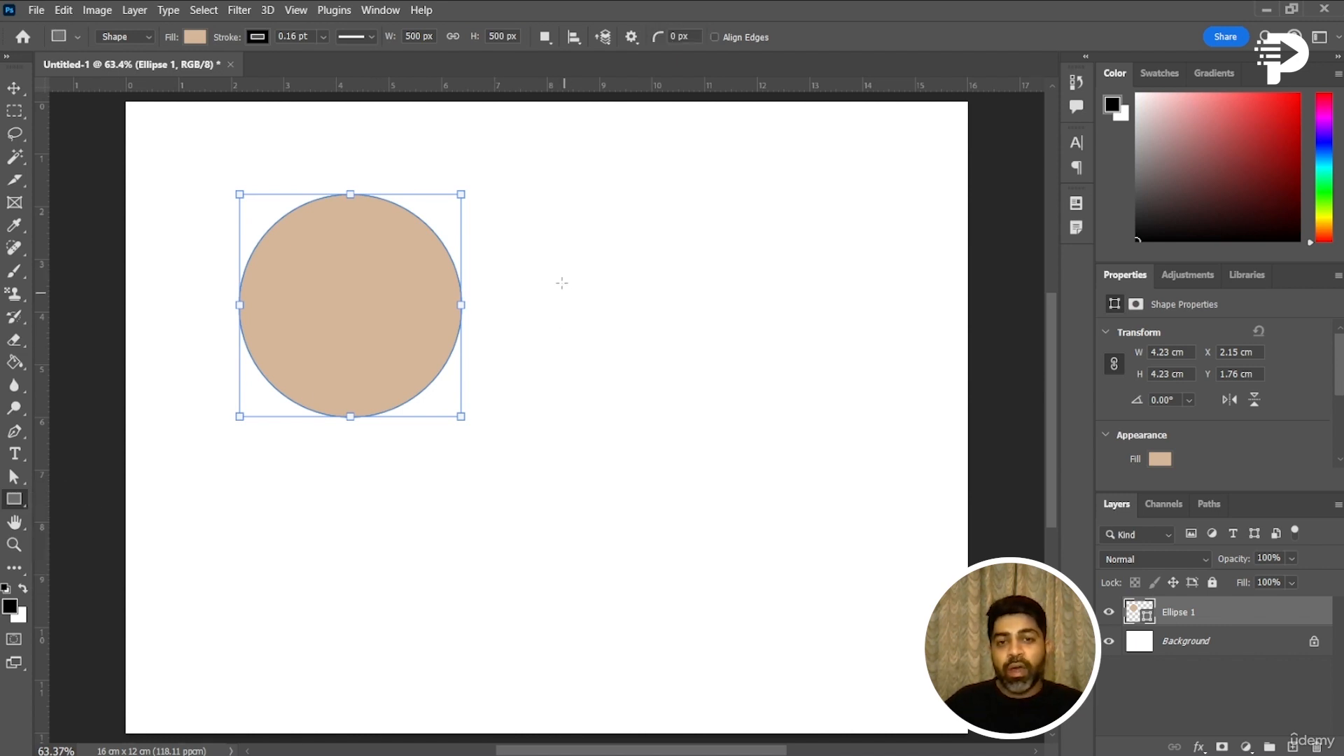
click(544, 293)
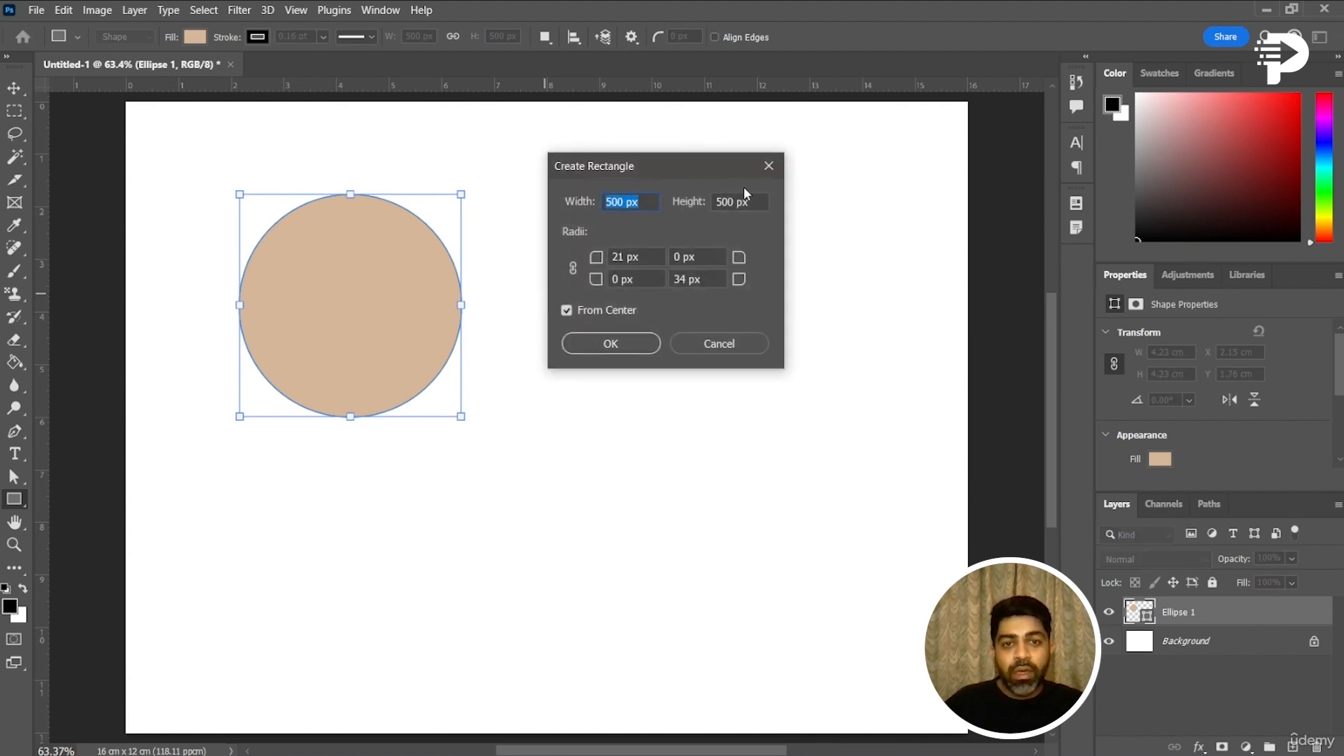
click(574, 269)
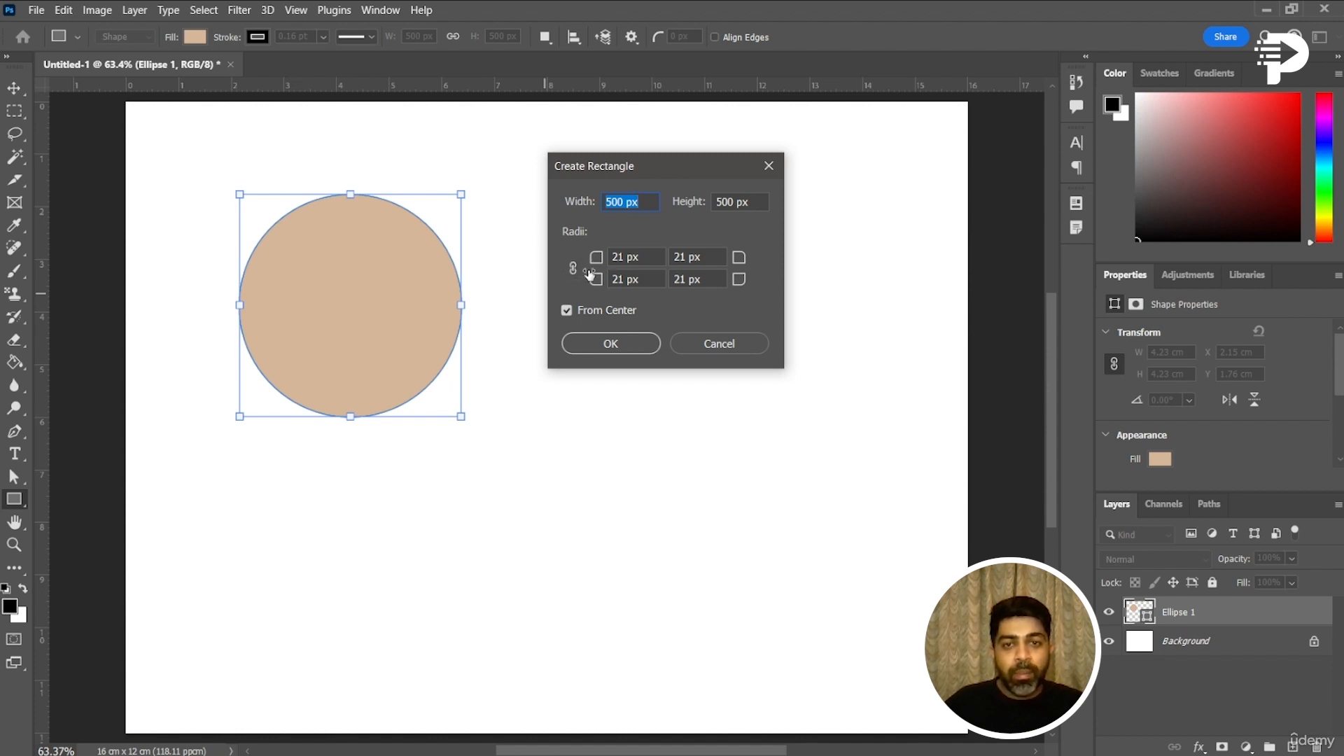
double_click(616, 279)
text(0)
double_click(679, 257)
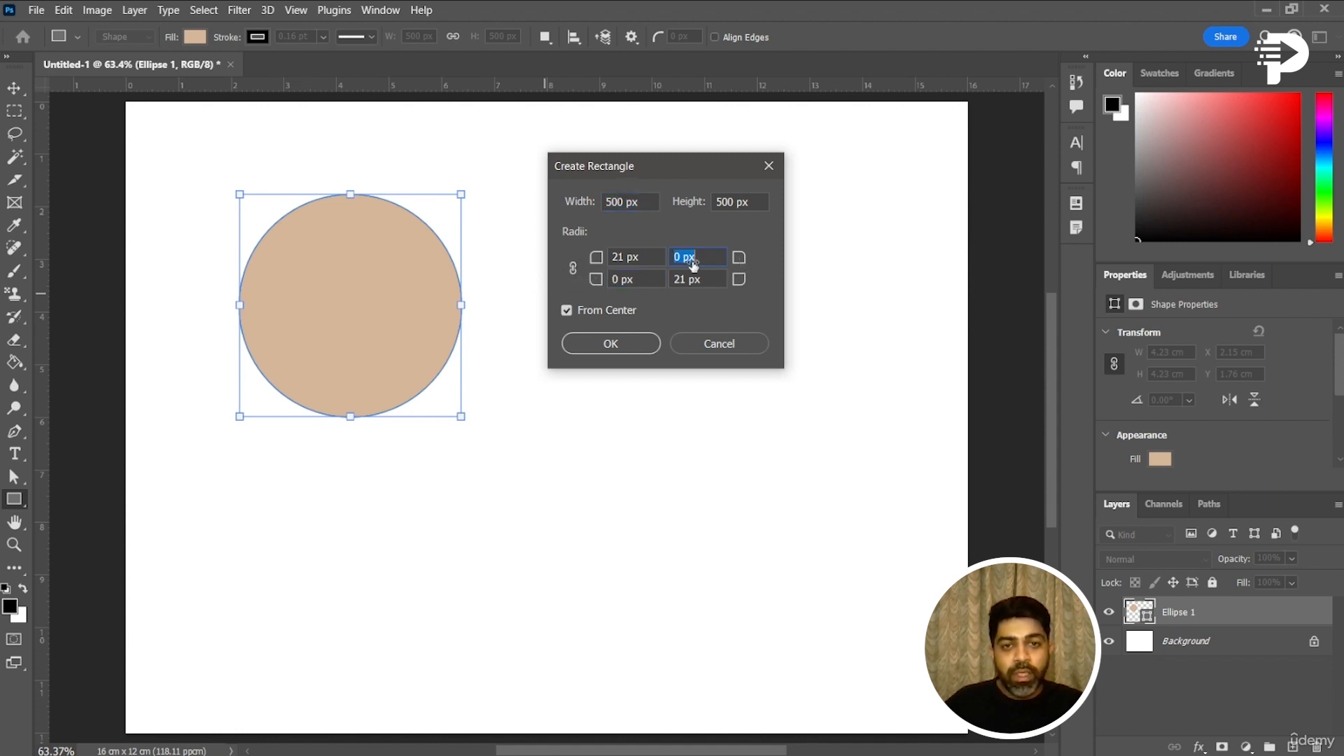
text(0)
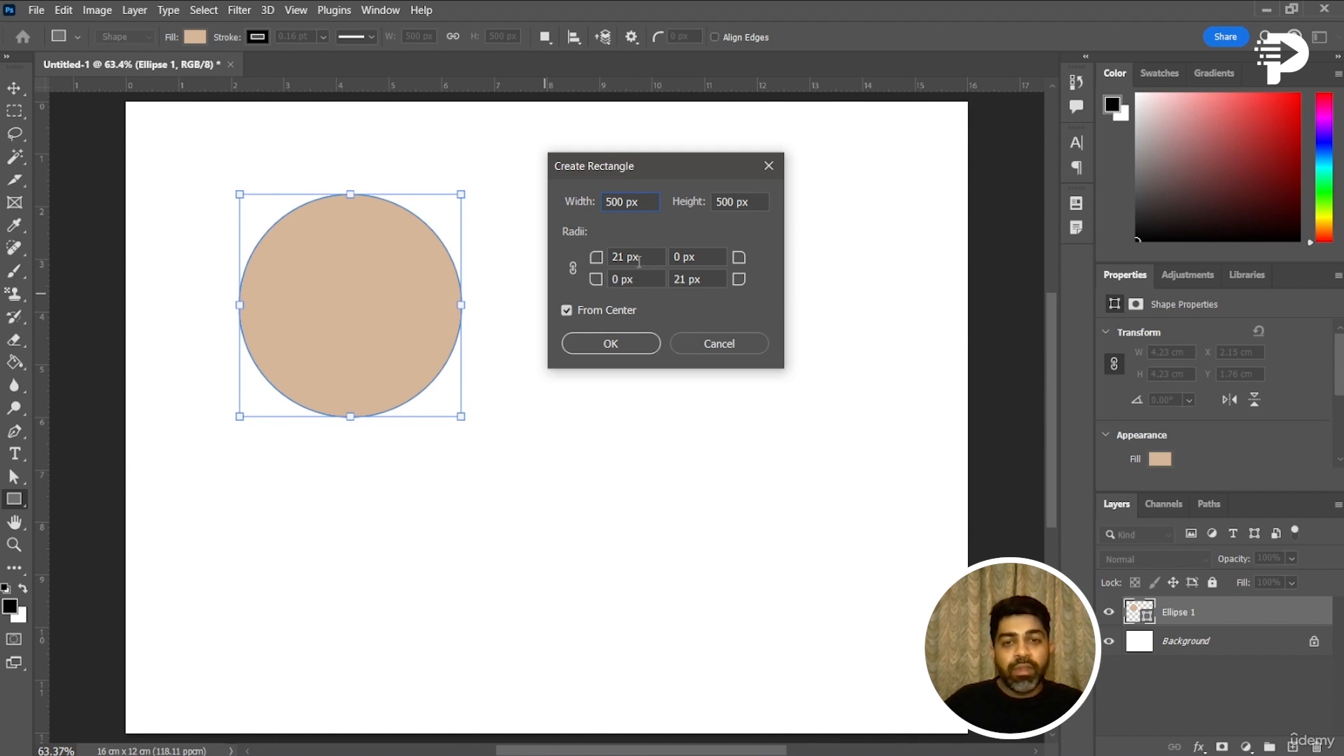
click(604, 347)
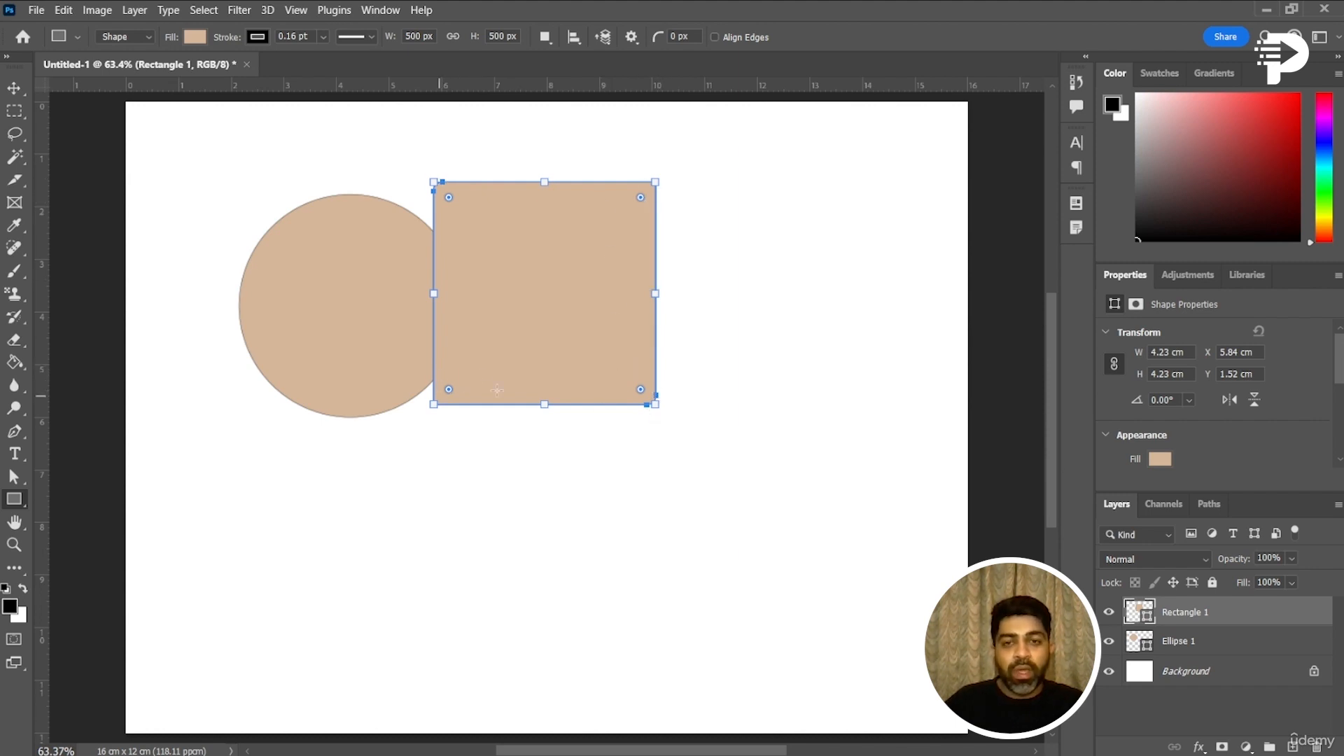
- Bring up the list of available shape tools
click(15, 506)
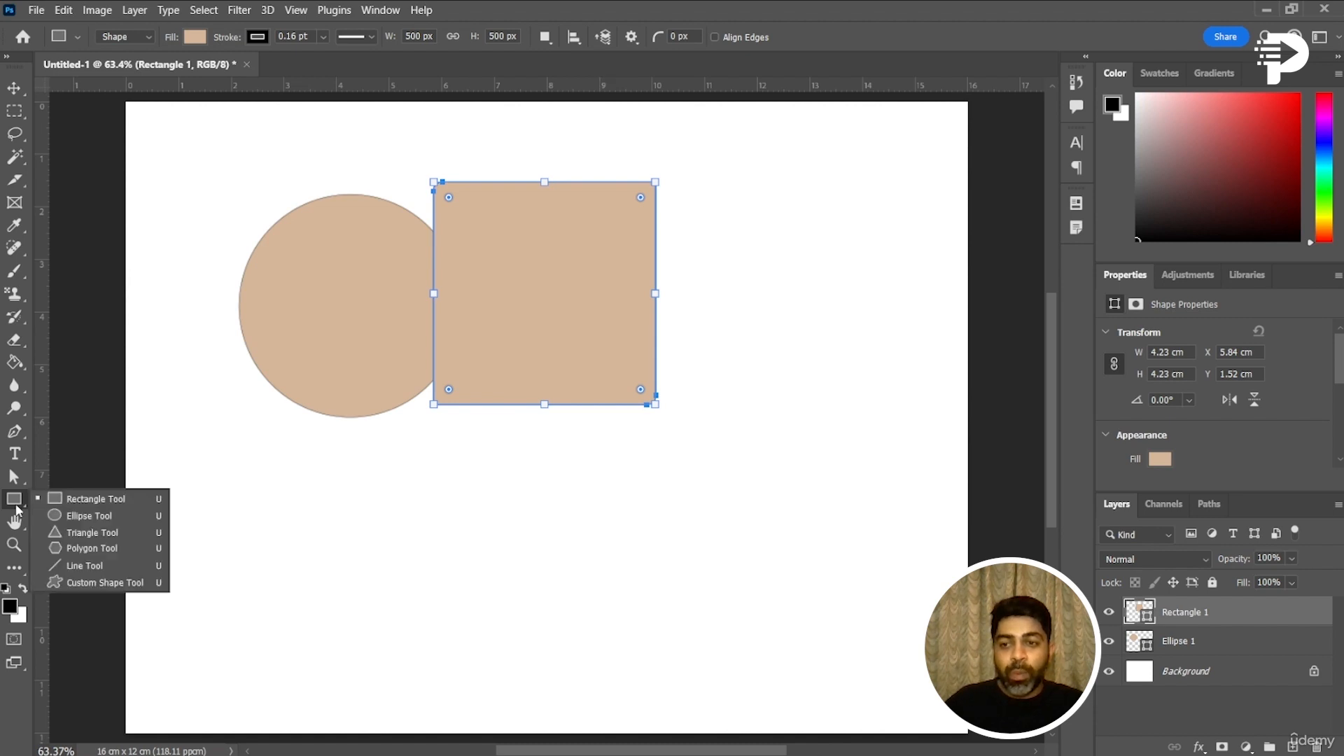